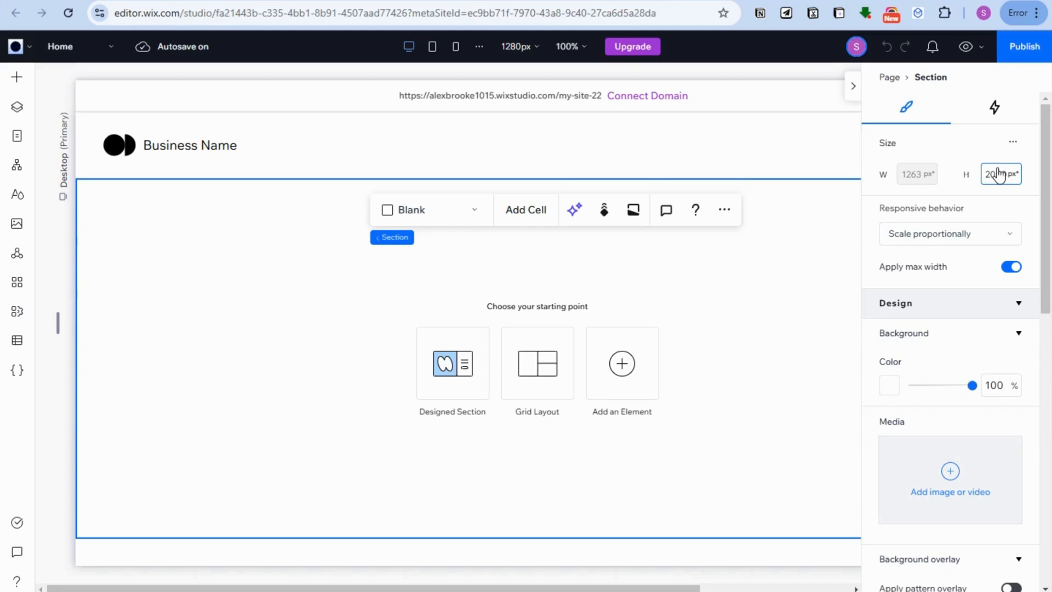
# Set the blank section's height to 2000 px and collapse its properties to see the full page width
pyautogui.press('Return')
pyautogui.scroll(-1, 749, 351)
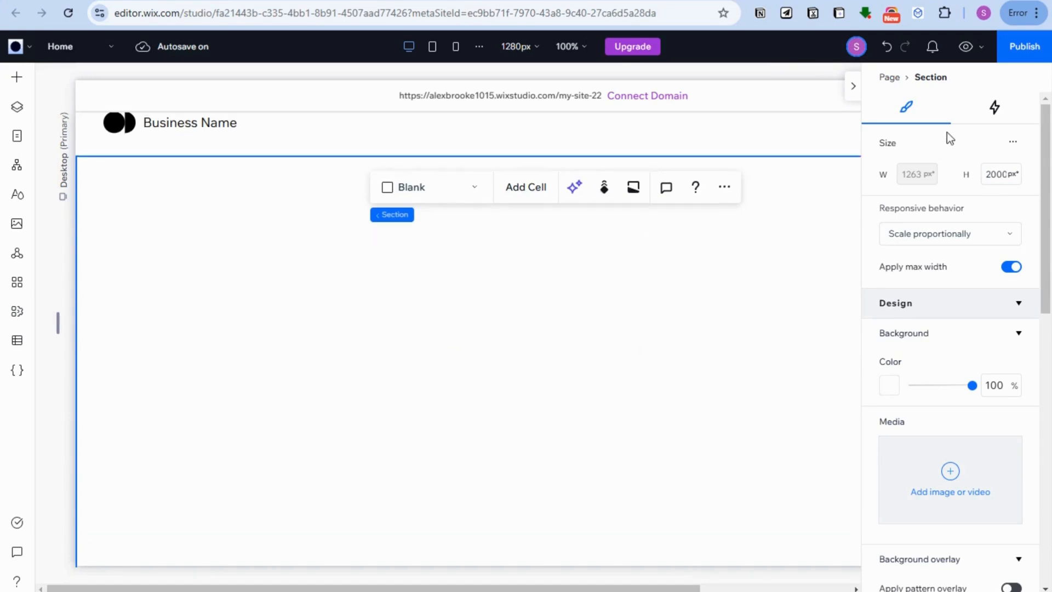
pyautogui.click(851, 88)
pyautogui.scroll(-5, 892, 296)
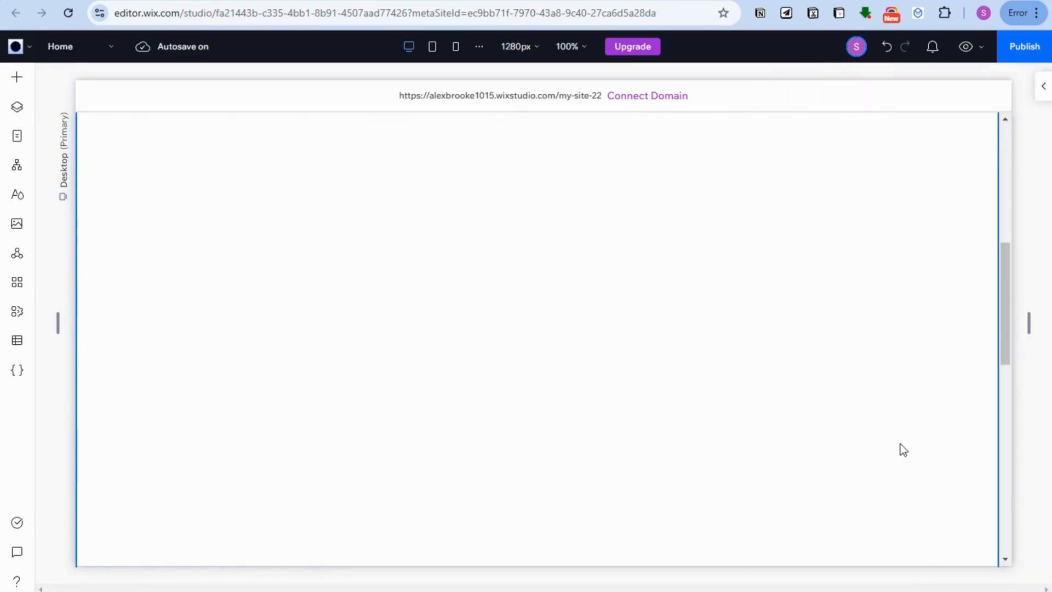
pyautogui.scroll(-3, 896, 356)
pyautogui.scroll(5, 902, 322)
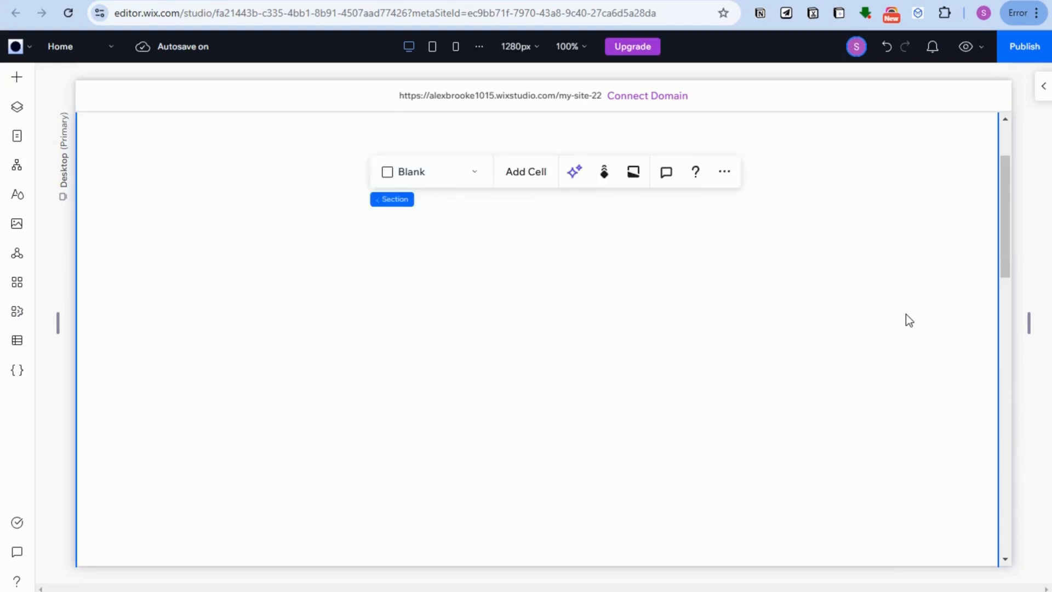
pyautogui.scroll(2, 907, 317)
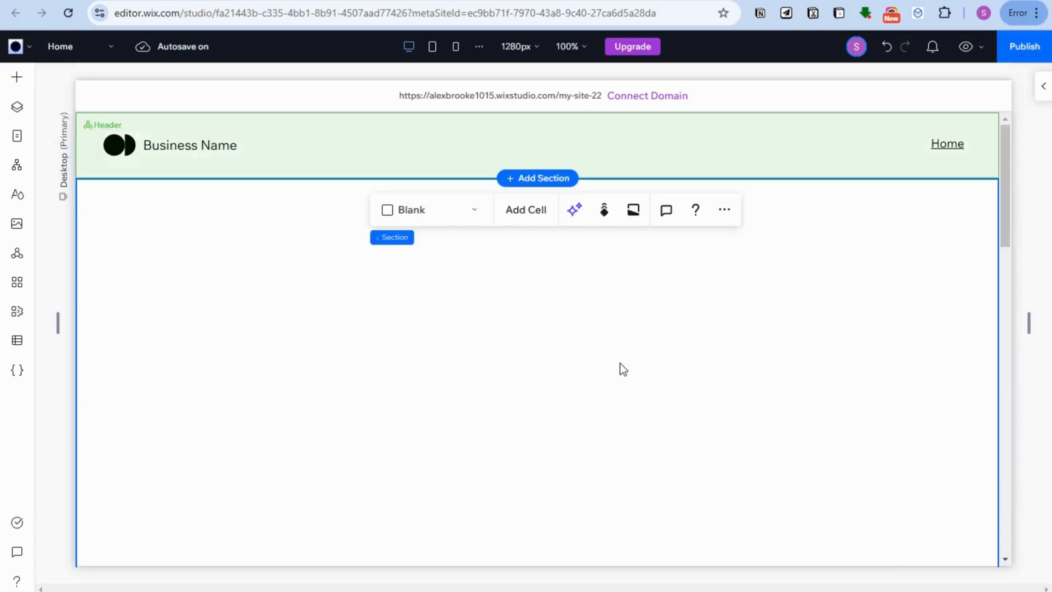
pyautogui.scroll(-2, 623, 369)
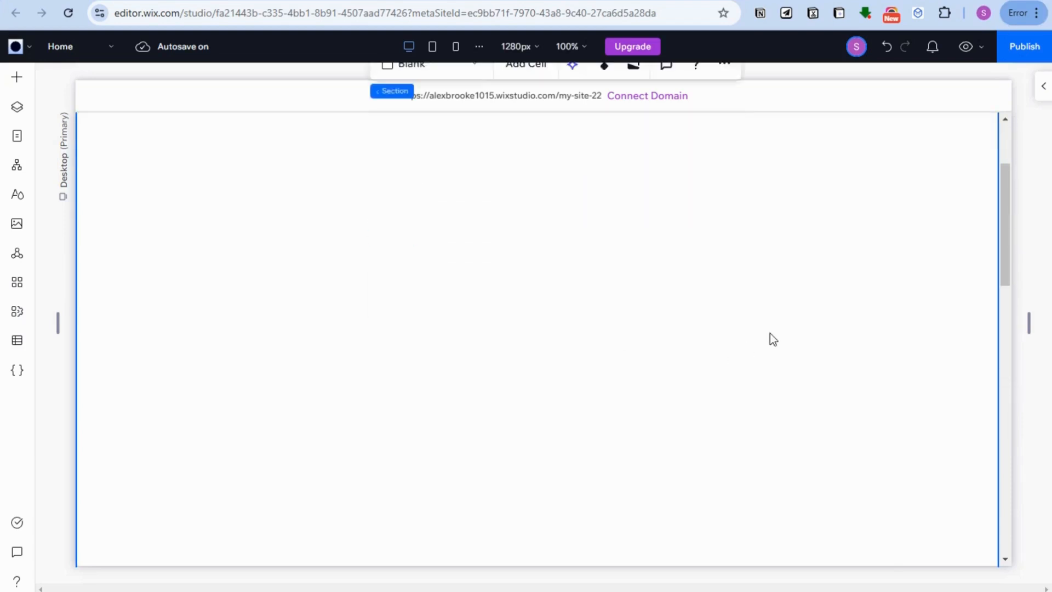
# Add a title text element to the blank section
pyautogui.click(17, 78)
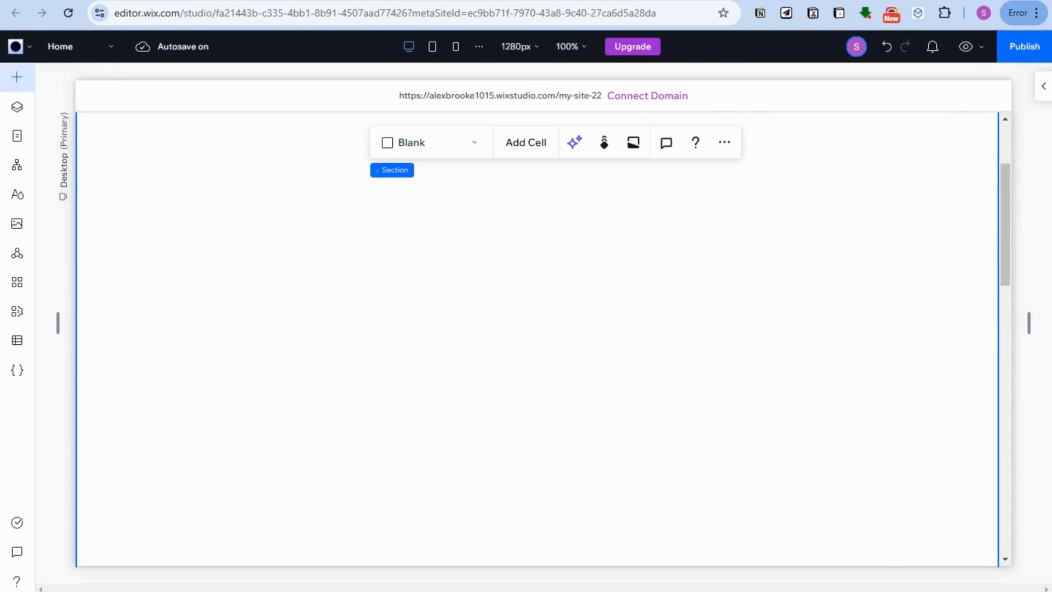
pyautogui.click(18, 80)
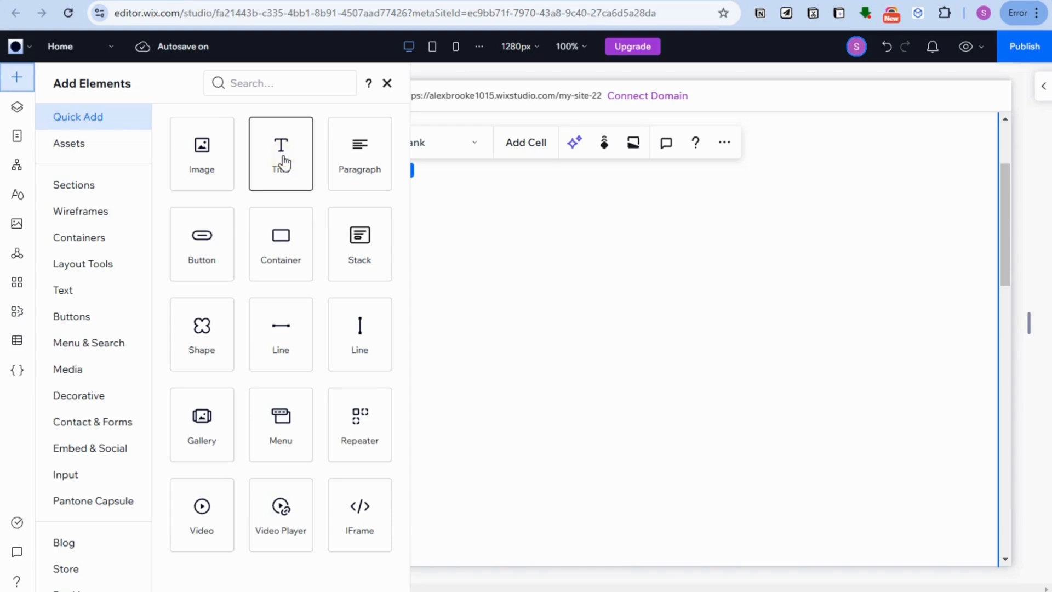
pyautogui.click(283, 163)
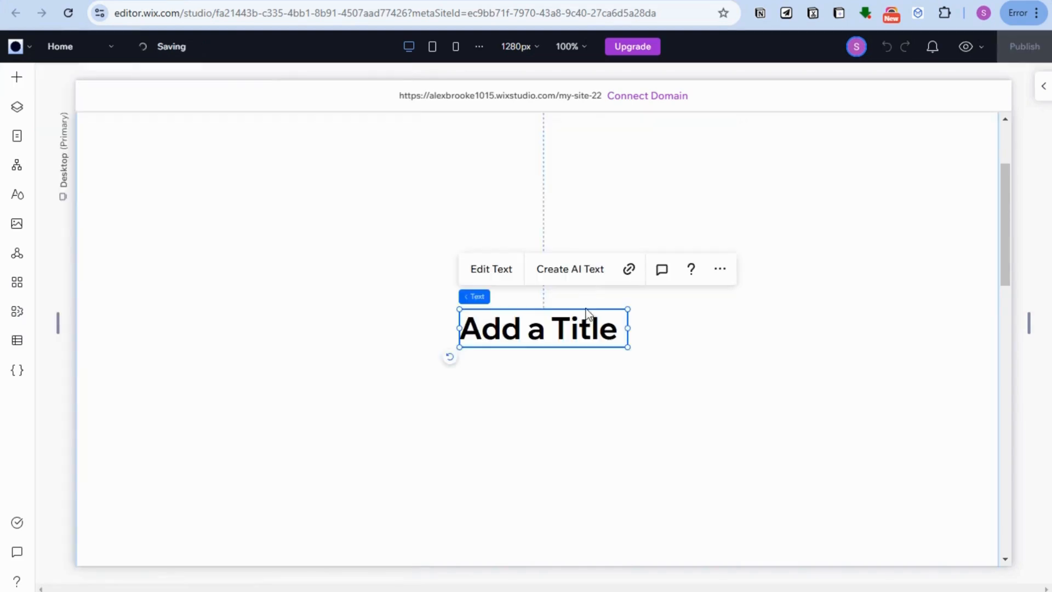
# Change the title text to "LATEST PRODUCTS!!" and widen the text box to about 692 px so it fits on one line
pyautogui.doubleClick(526, 329)
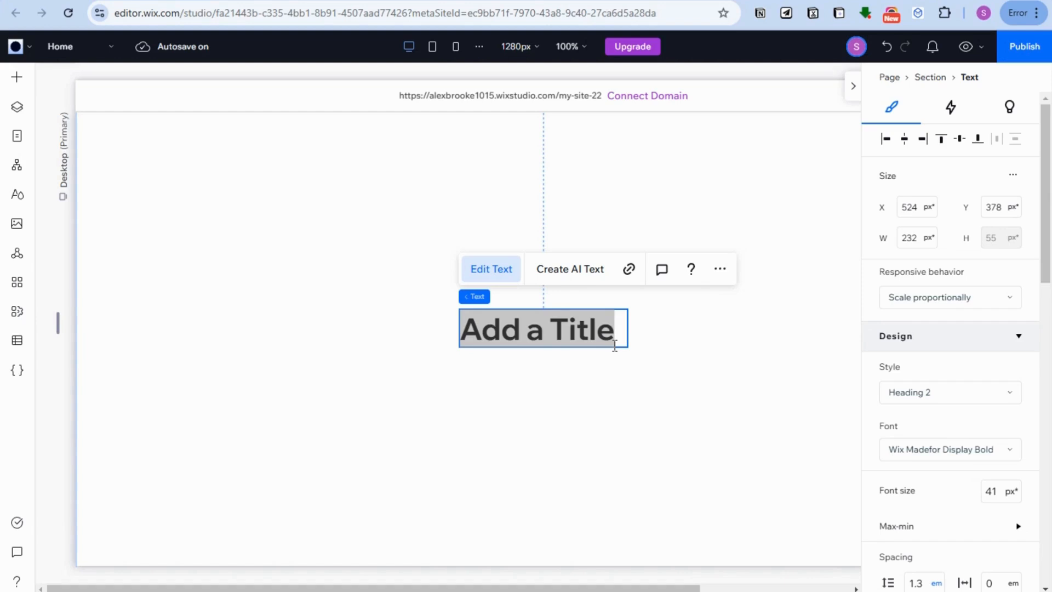
pyautogui.click(580, 326)
pyautogui.moveTo(625, 326); pyautogui.dragTo(463, 320)
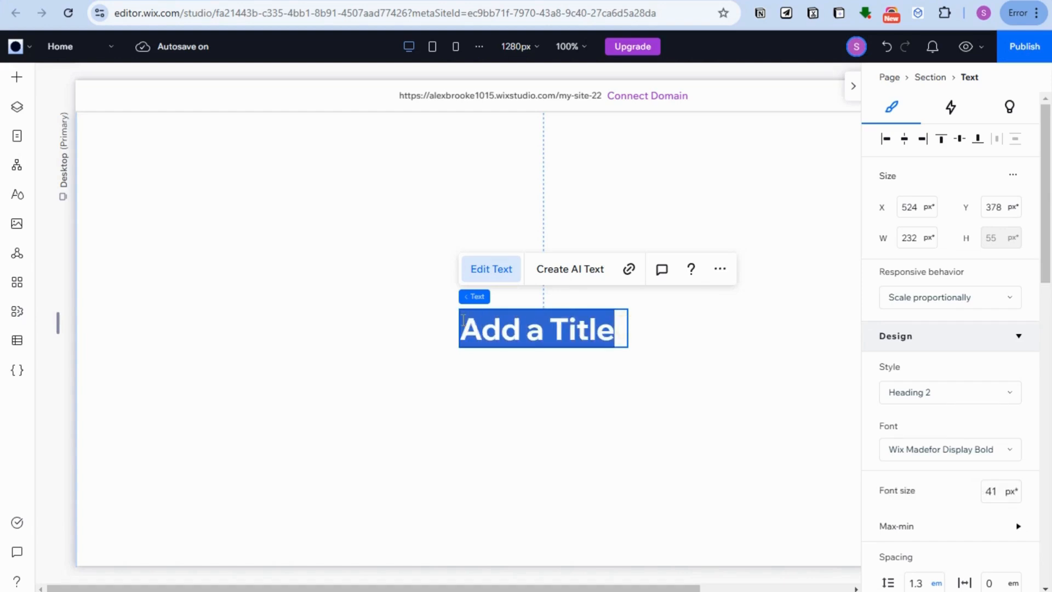
pyautogui.write('LATEST P')
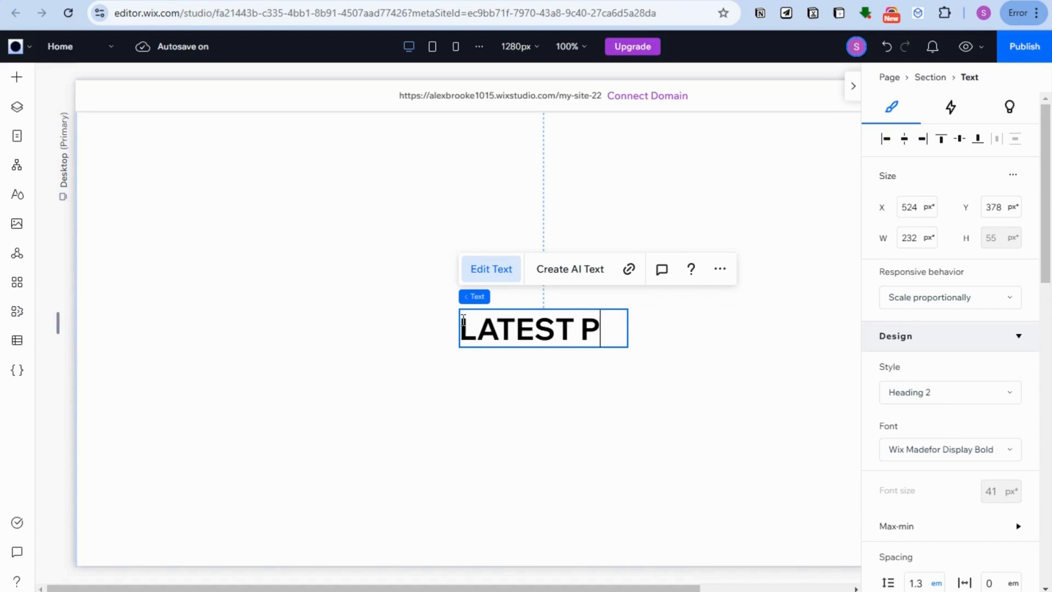
pyautogui.write('RODUC')
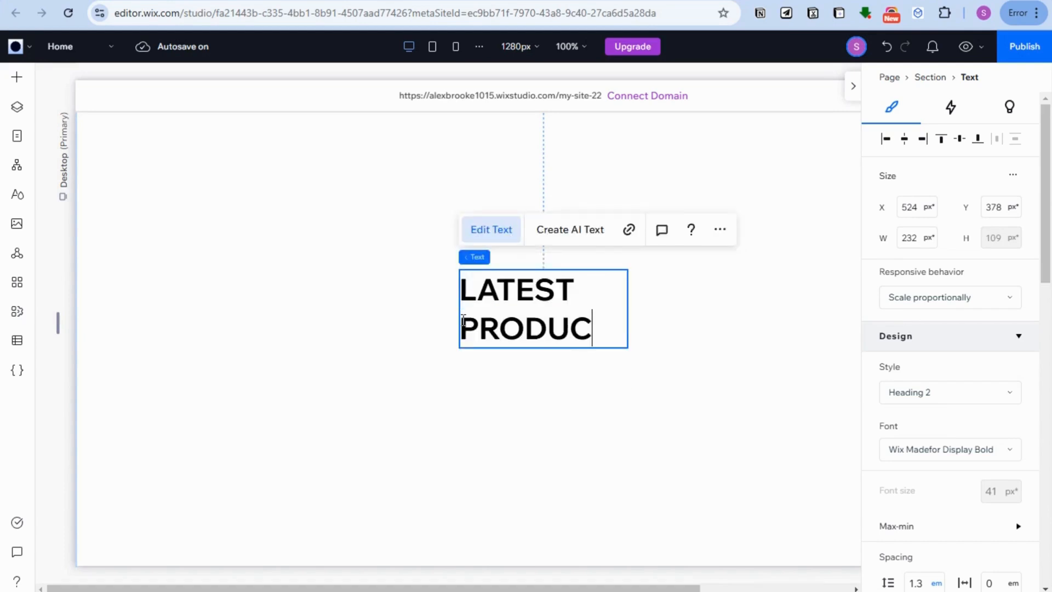
pyautogui.write('TS!!')
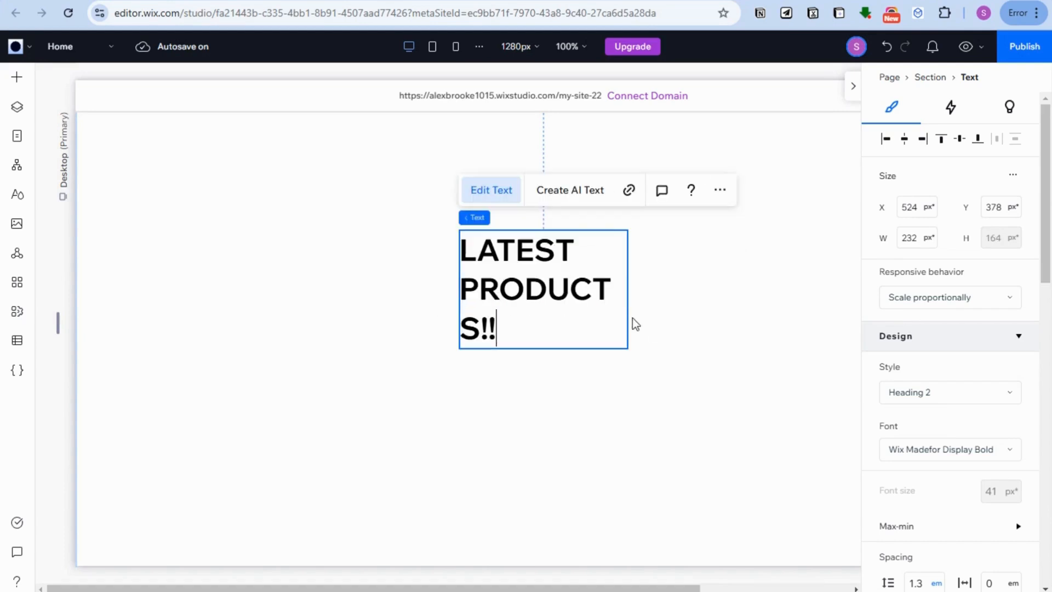
pyautogui.click(599, 268)
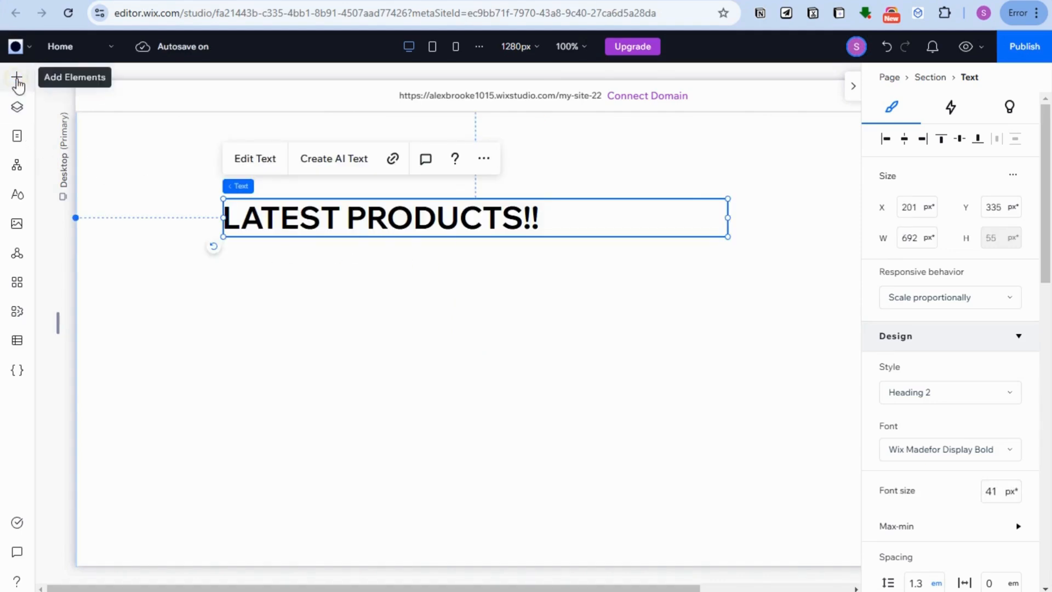
pyautogui.click(17, 79)
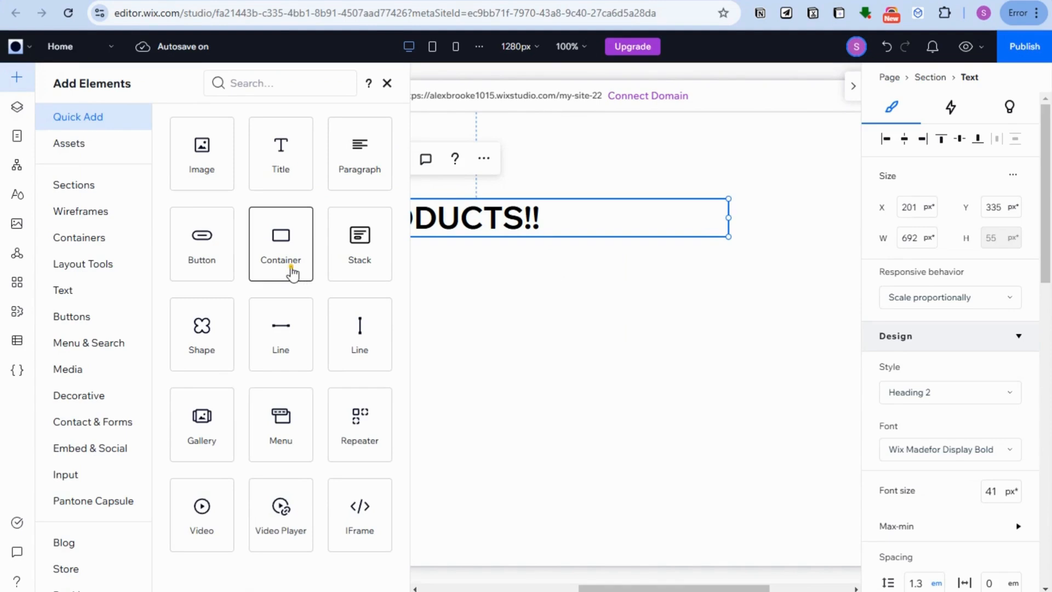
pyautogui.moveTo(293, 272); pyautogui.dragTo(291, 271)
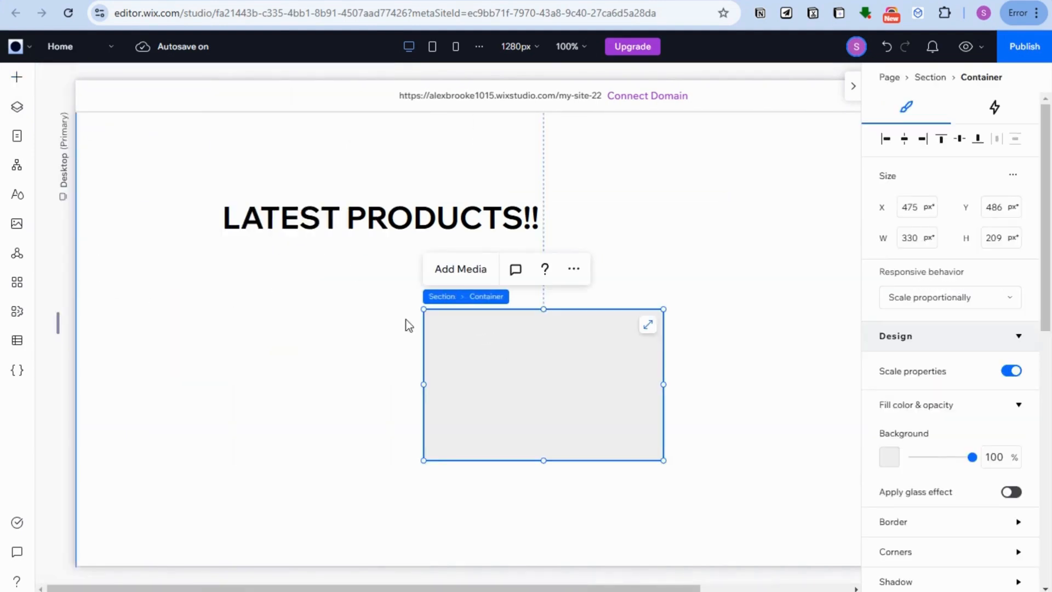
pyautogui.moveTo(508, 405); pyautogui.dragTo(326, 356)
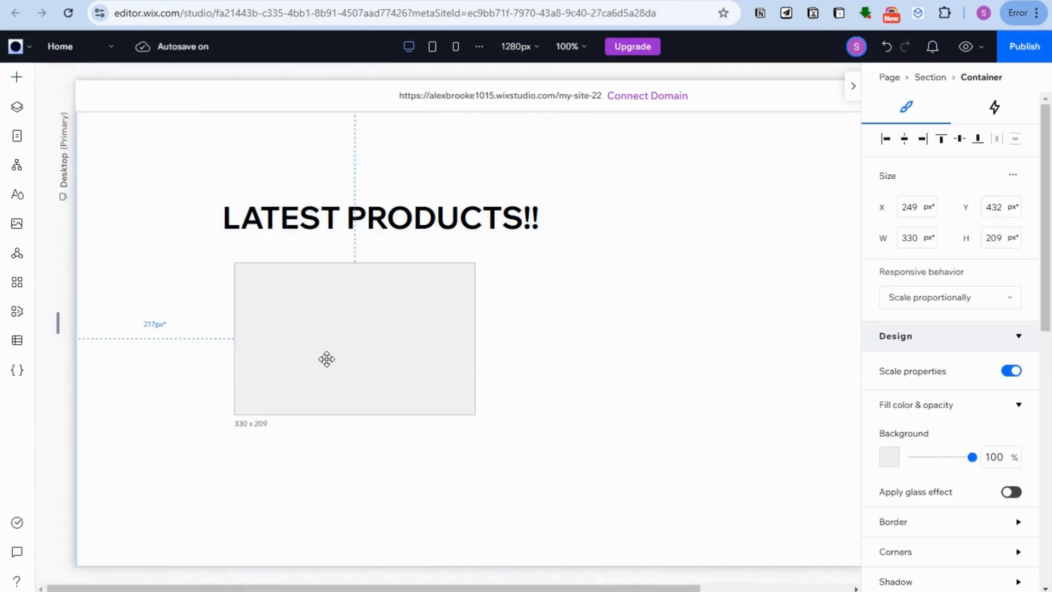
pyautogui.press('Delete')
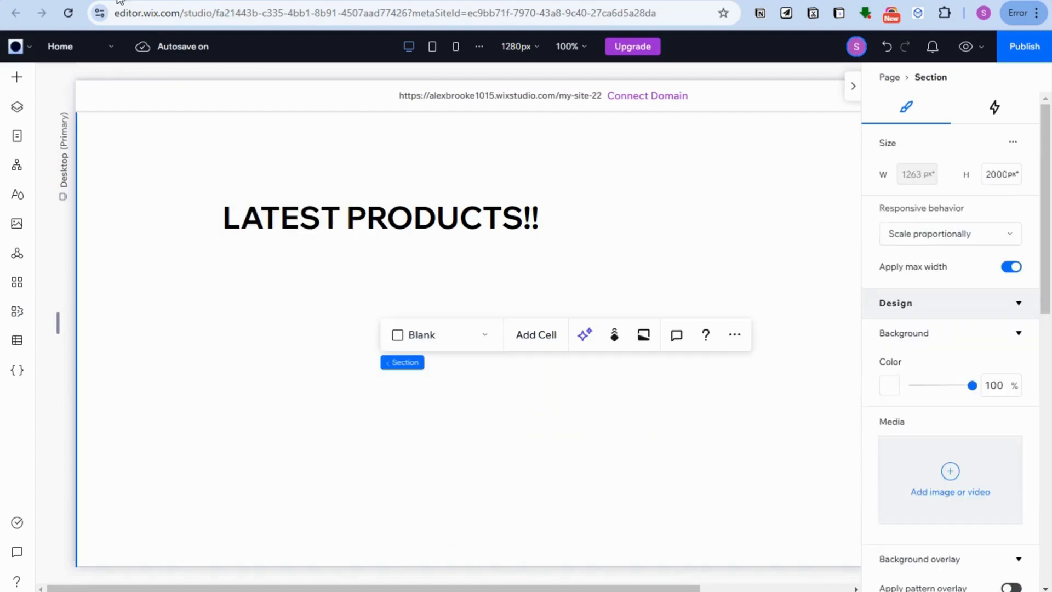
# Add a three-column card repeater from the layout tools and place it below the LATEST PRODUCTS!! title
pyautogui.click(16, 87)
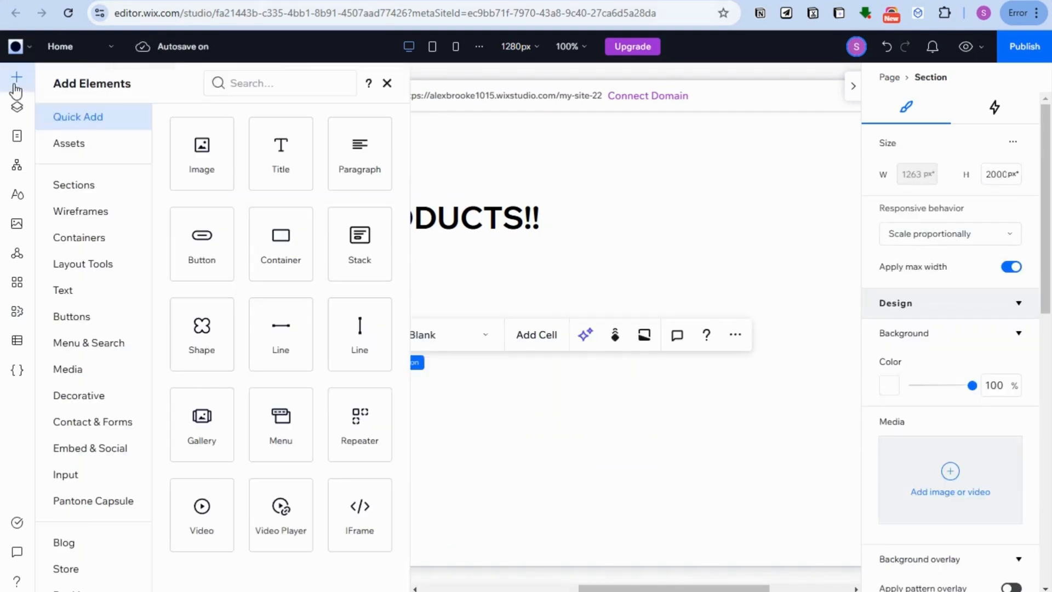
pyautogui.click(100, 265)
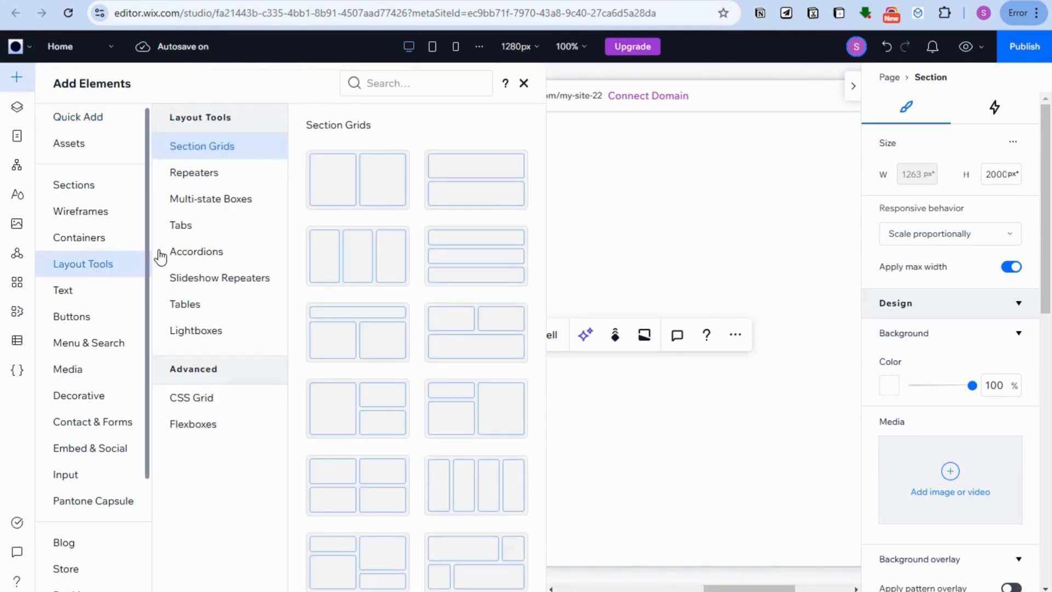
pyautogui.click(208, 175)
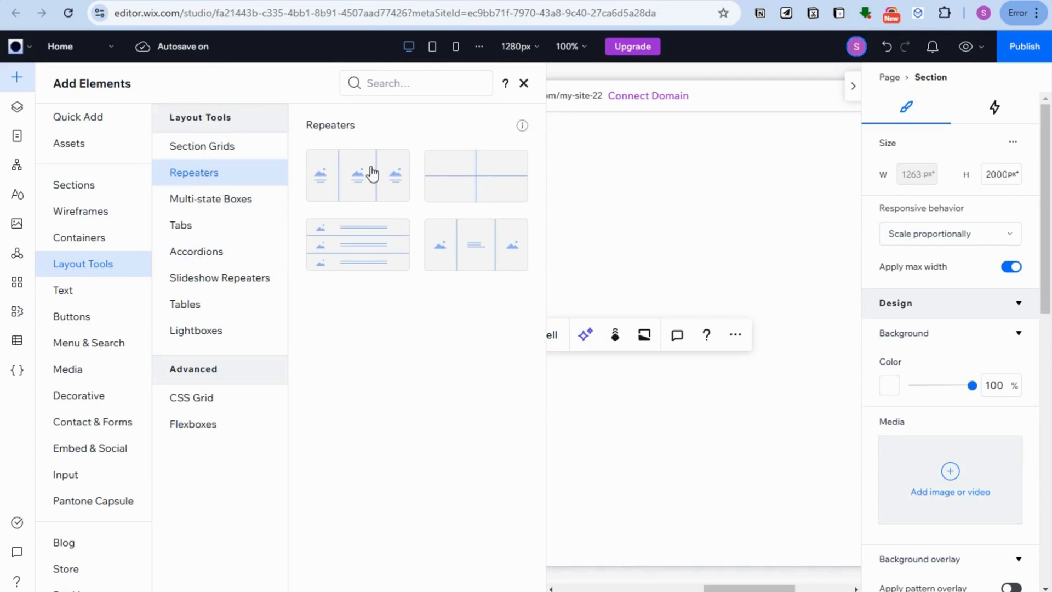
pyautogui.moveTo(373, 174); pyautogui.dragTo(373, 174)
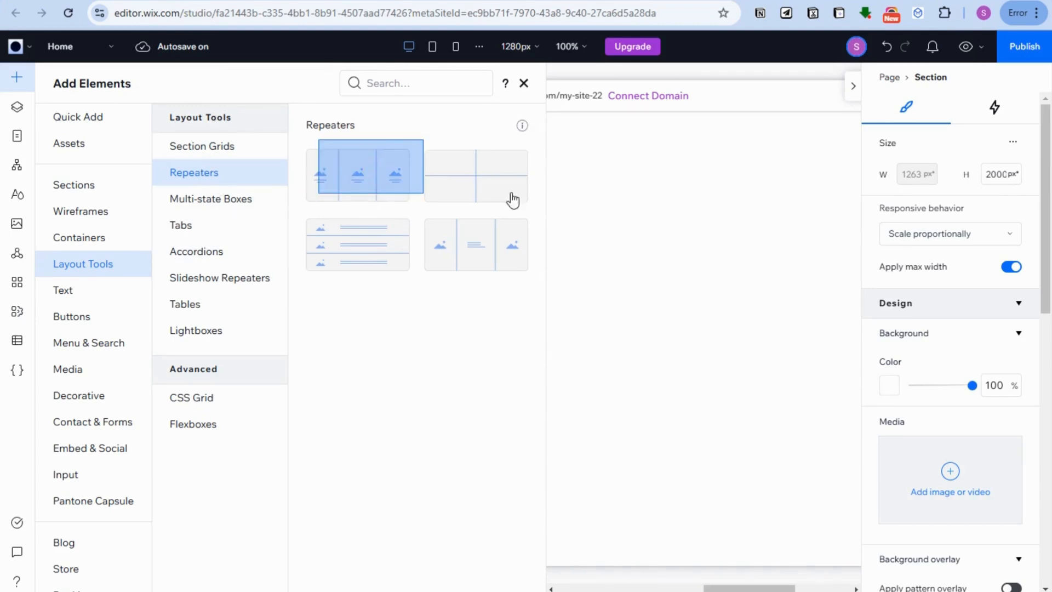
pyautogui.moveTo(547, 111); pyautogui.dragTo(393, 220)
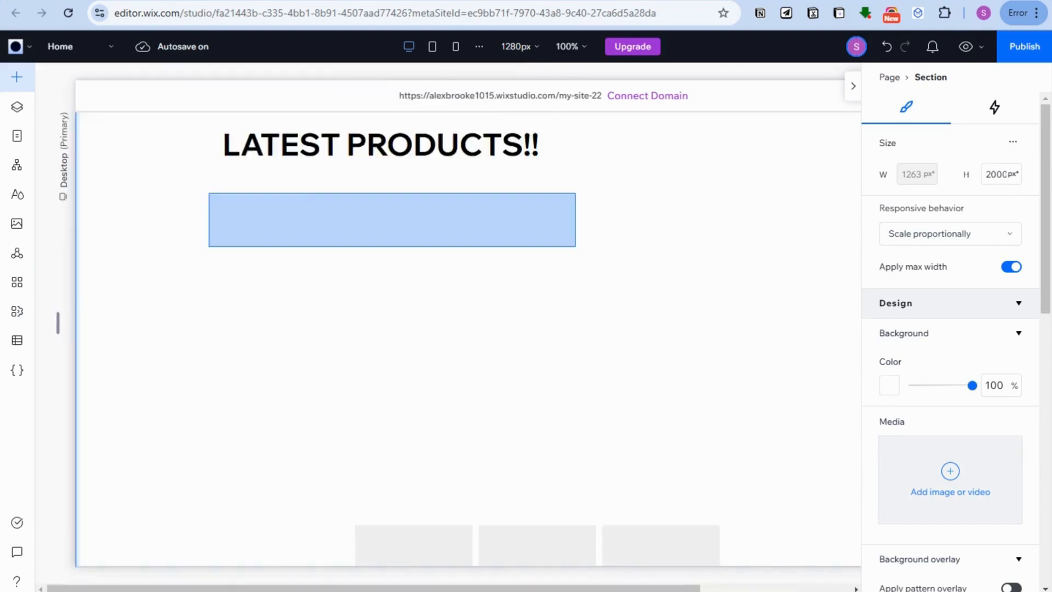
pyautogui.moveTo(309, 191); pyautogui.dragTo(307, 183)
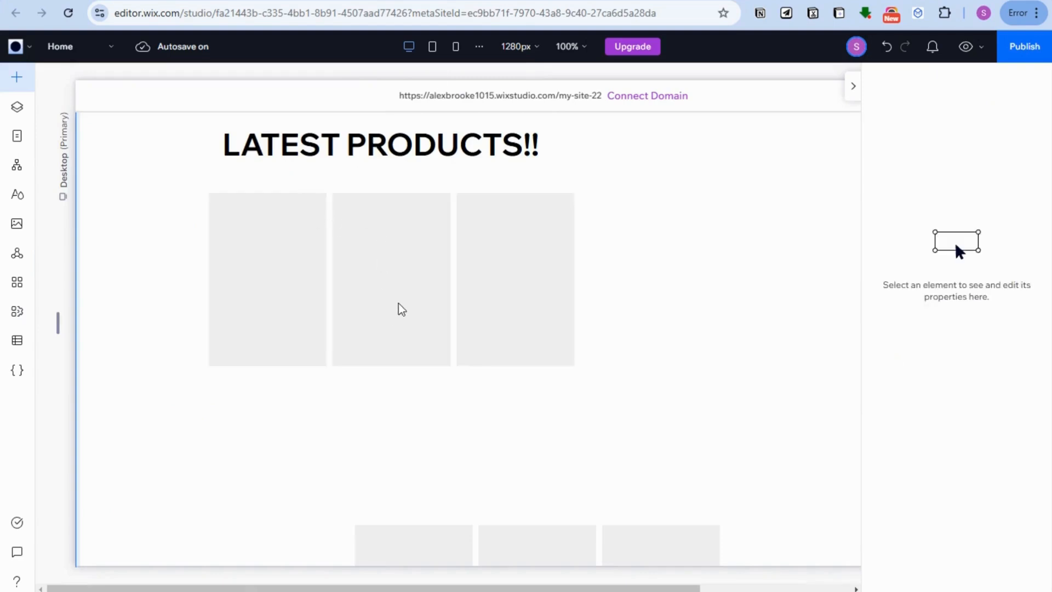
# Set the width of the whole repeater below the title to 1280 px
pyautogui.click(408, 283)
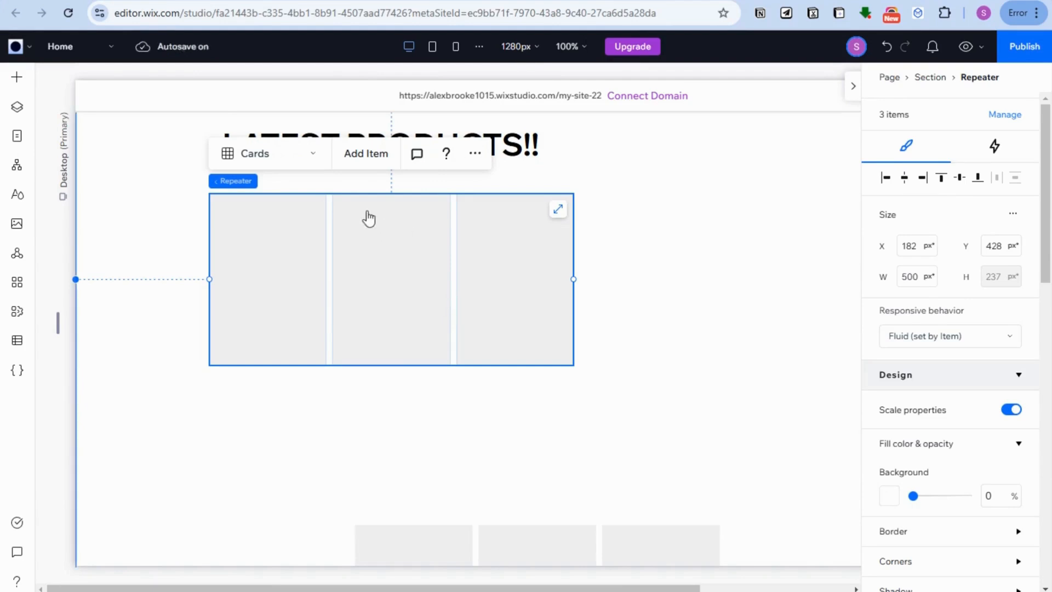
pyautogui.click(393, 232)
pyautogui.click(229, 198)
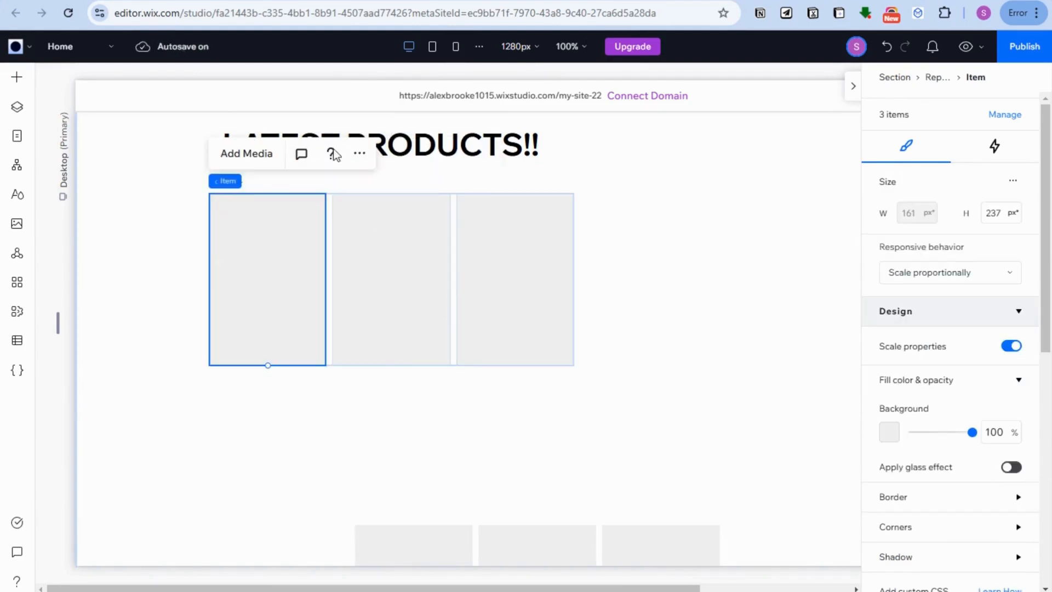
pyautogui.click(545, 279)
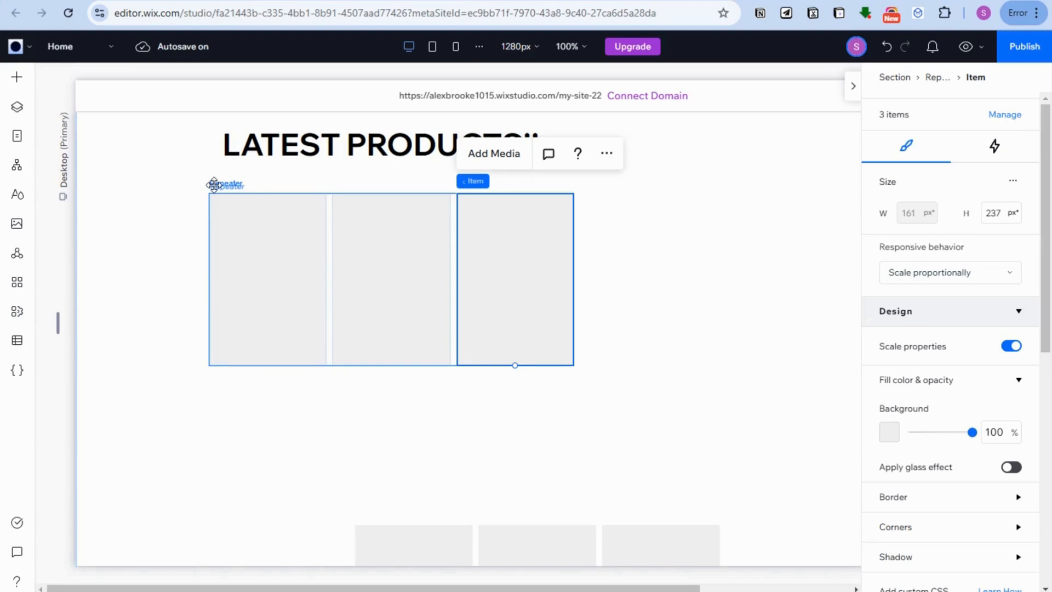
pyautogui.click(217, 184)
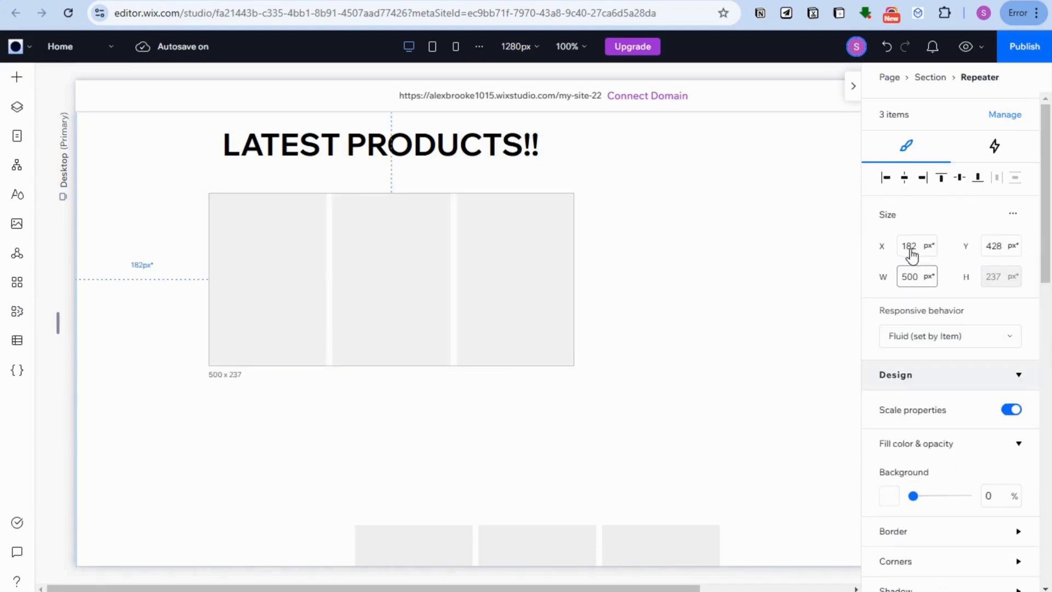
pyautogui.click(913, 277)
pyautogui.doubleClick(914, 270)
pyautogui.write('12')
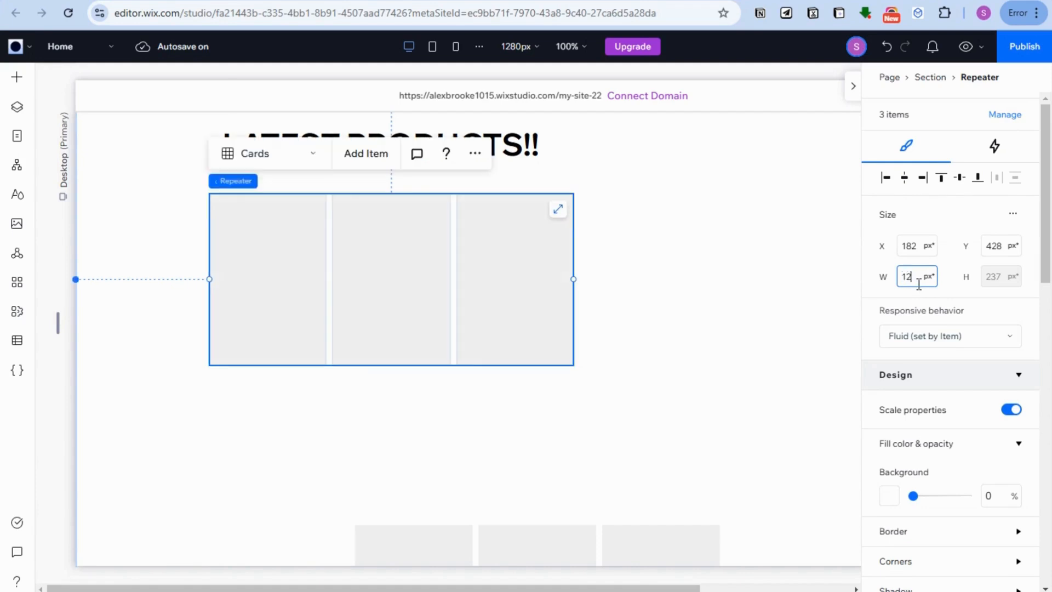
pyautogui.write('80')
pyautogui.press('Return')
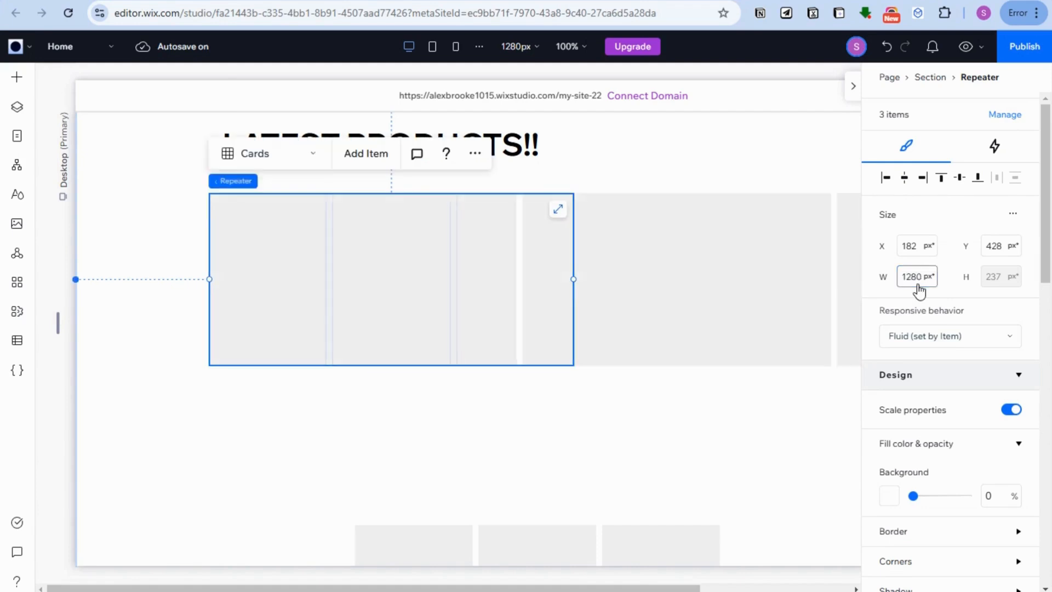
# Set the overflow content of the section containing the repeater to Hide
pyautogui.click(122, 120)
pyautogui.scroll(-2, 959, 446)
pyautogui.scroll(-10, 959, 446)
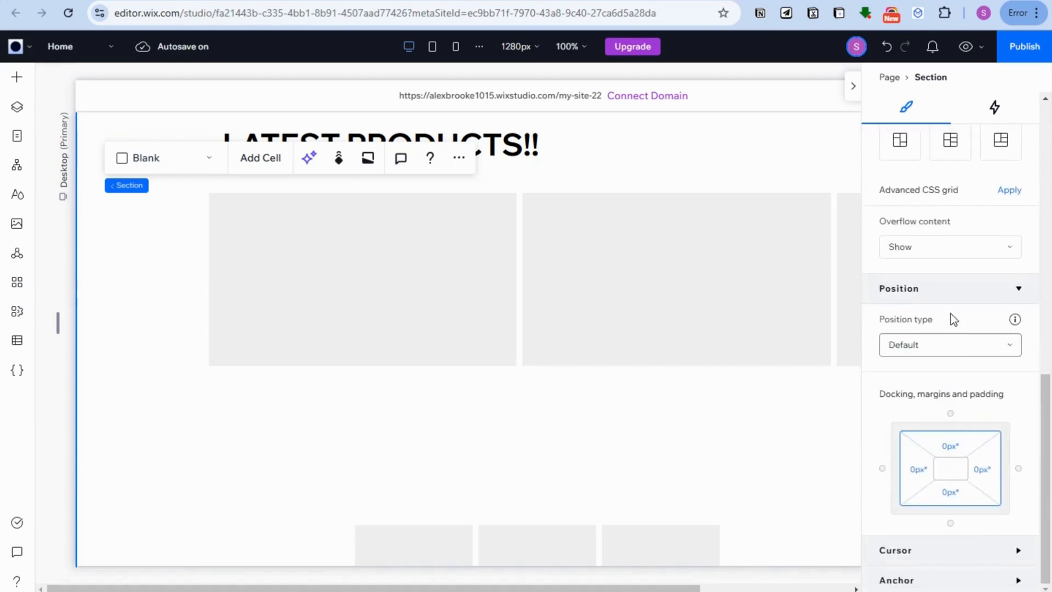
pyautogui.click(945, 248)
pyautogui.click(934, 276)
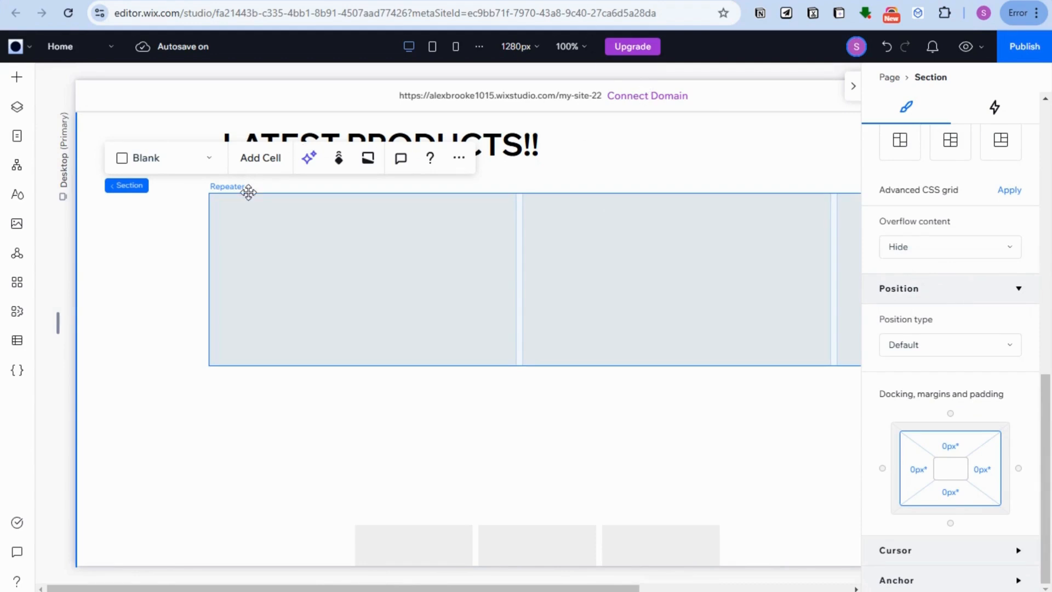
# Set the repeater to 4 items per row with horizontal and vertical gaps of 40 px
pyautogui.click(248, 192)
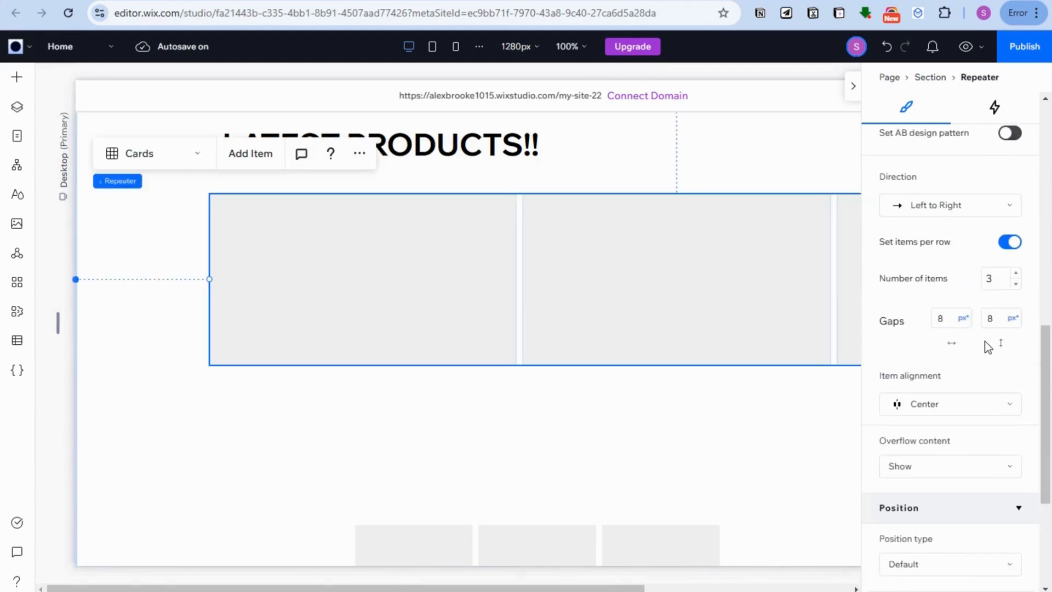
pyautogui.click(1017, 274)
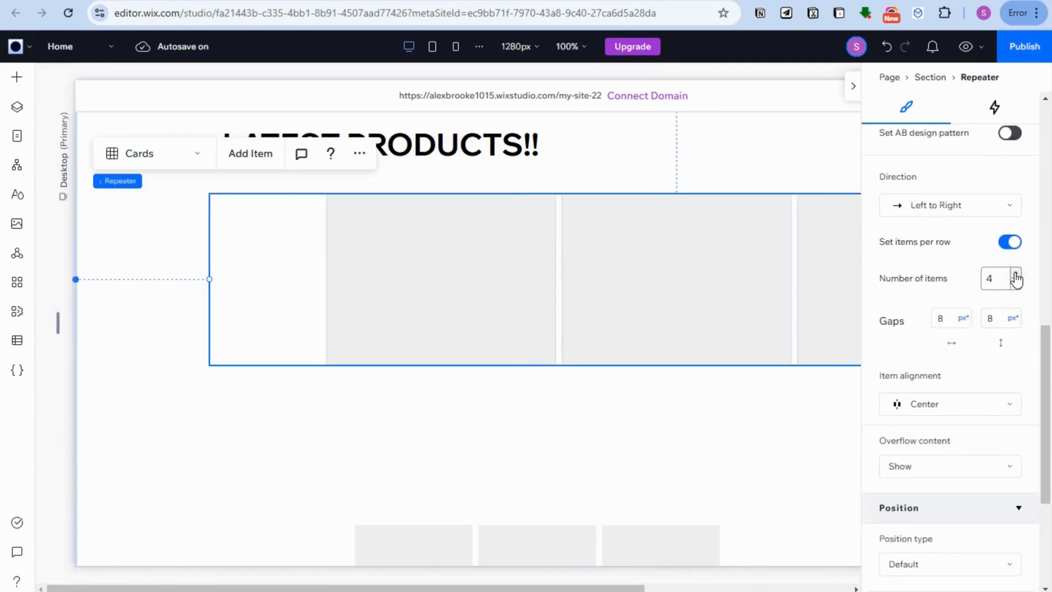
pyautogui.click(942, 321)
pyautogui.write('1')
pyautogui.click(996, 318)
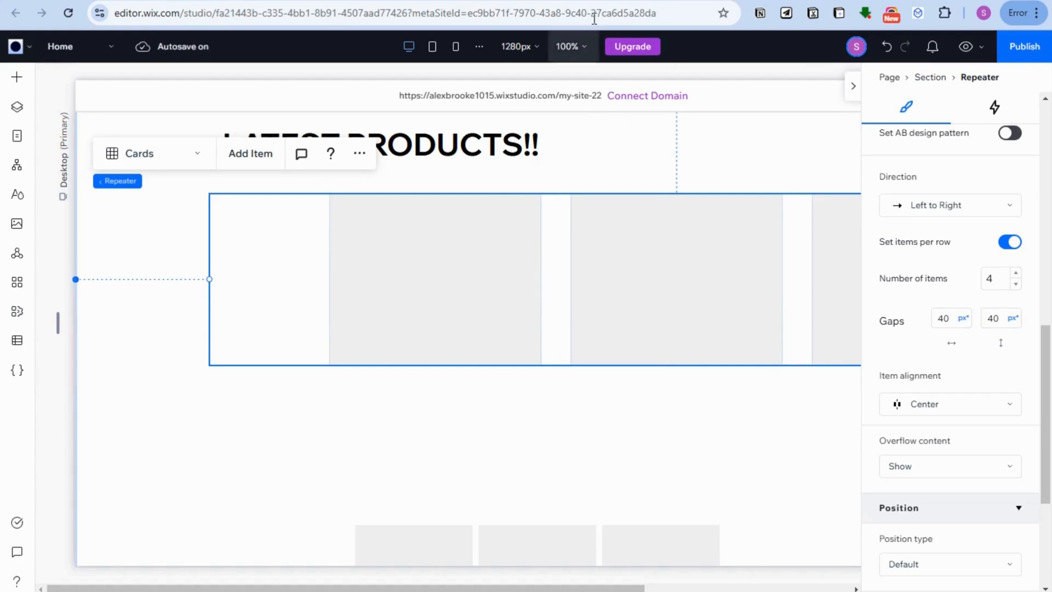
# Set the item alignment of the repeater to Start
pyautogui.click(949, 409)
pyautogui.click(949, 383)
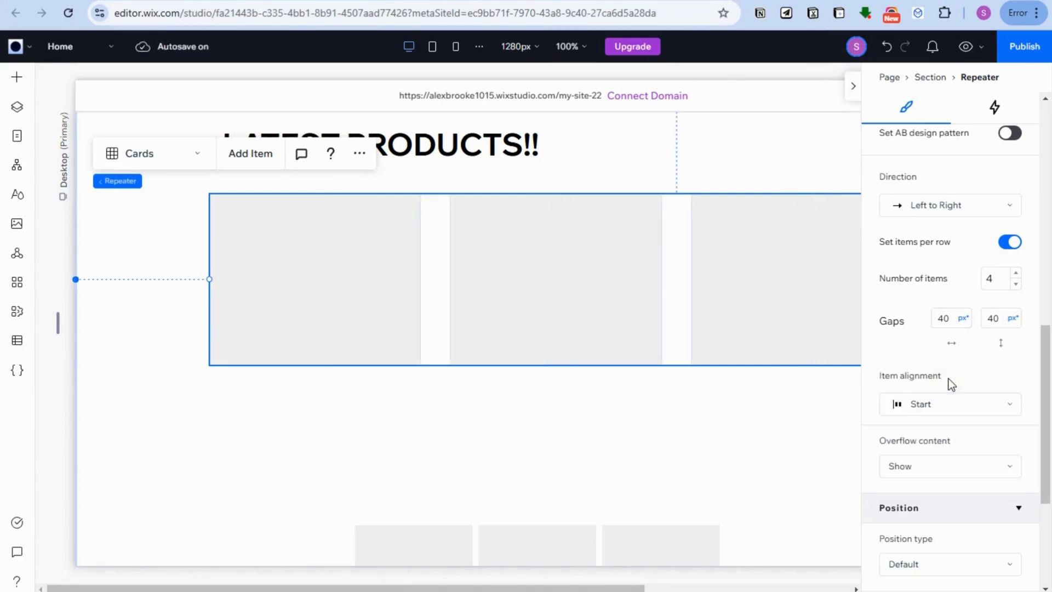
pyautogui.click(853, 85)
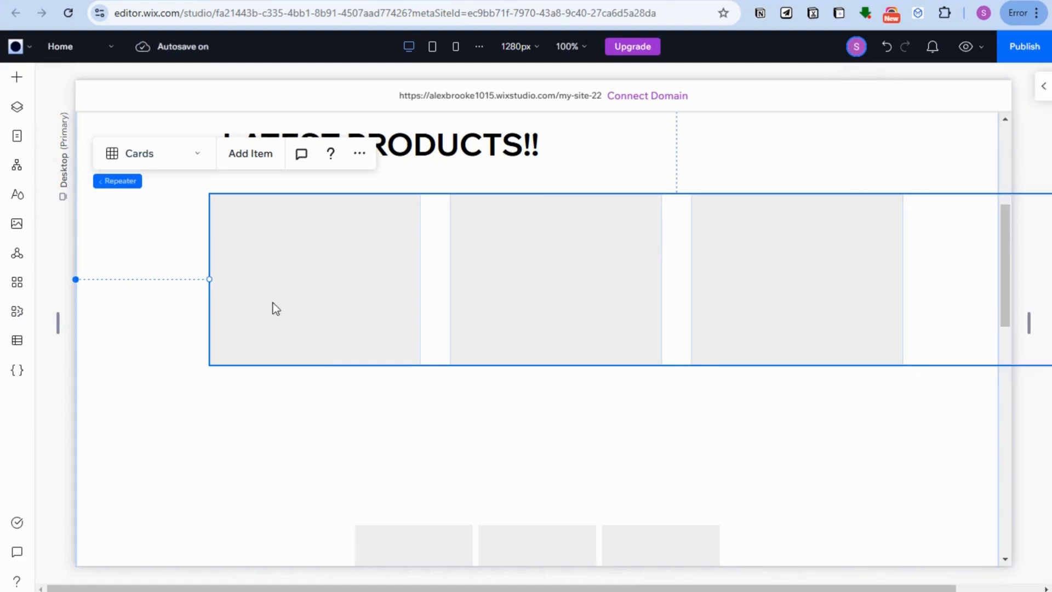
# Extend the bottom edge of the first repeater item downward to make the cards about 409 px tall
pyautogui.click(306, 366)
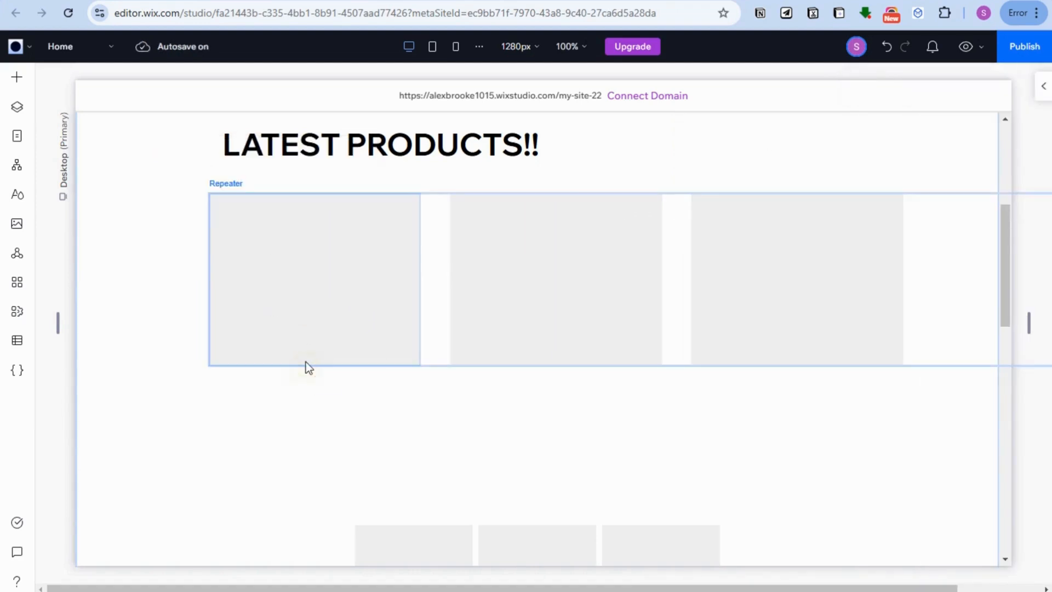
pyautogui.click(306, 283)
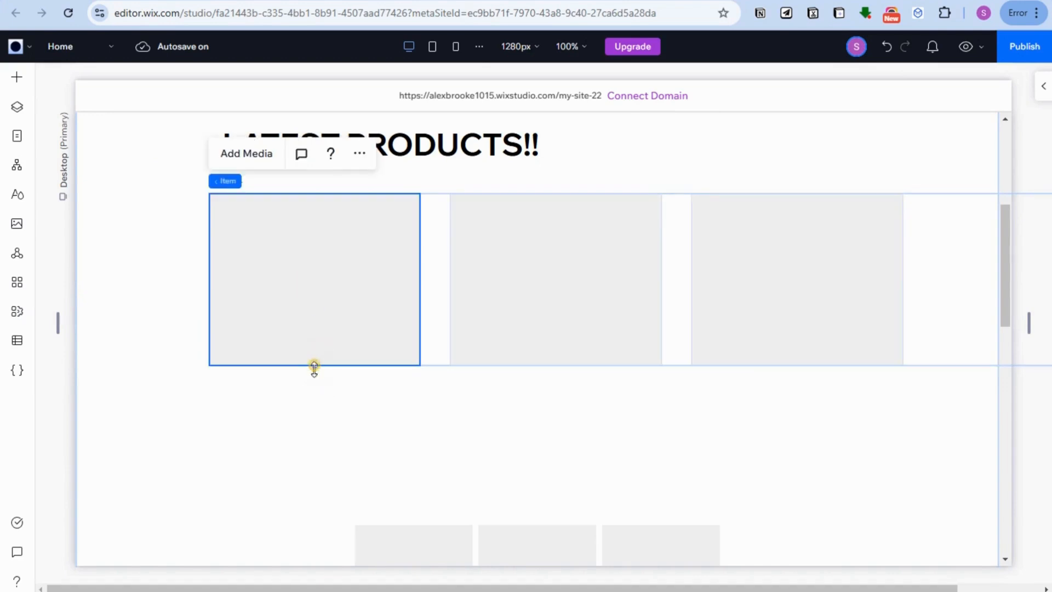
pyautogui.moveTo(314, 366); pyautogui.dragTo(307, 491)
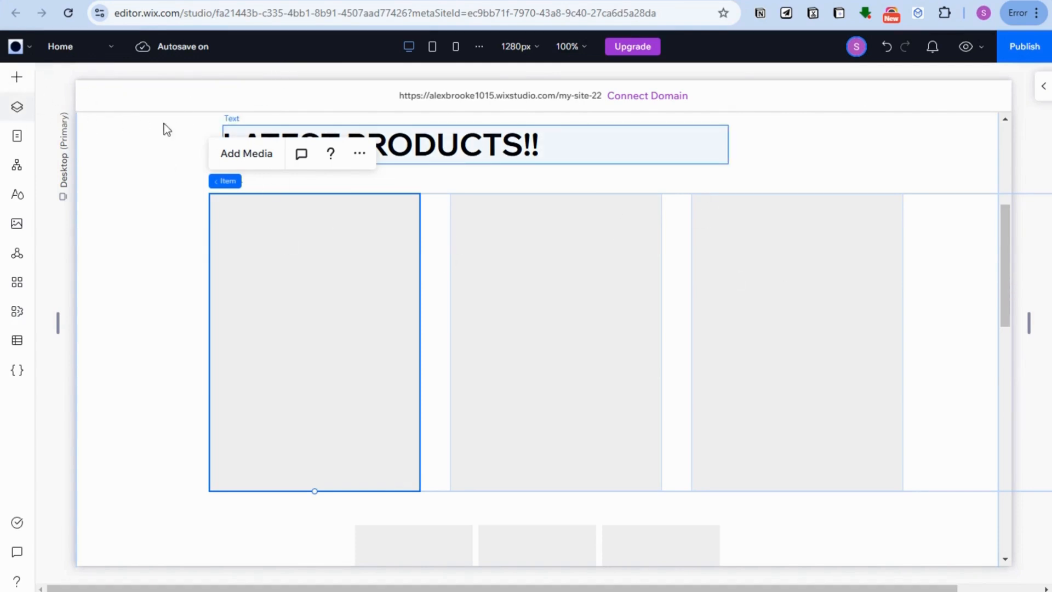
# Add a quick-add image element to the upper part of the first repeater card, spanning its full width
pyautogui.click(31, 86)
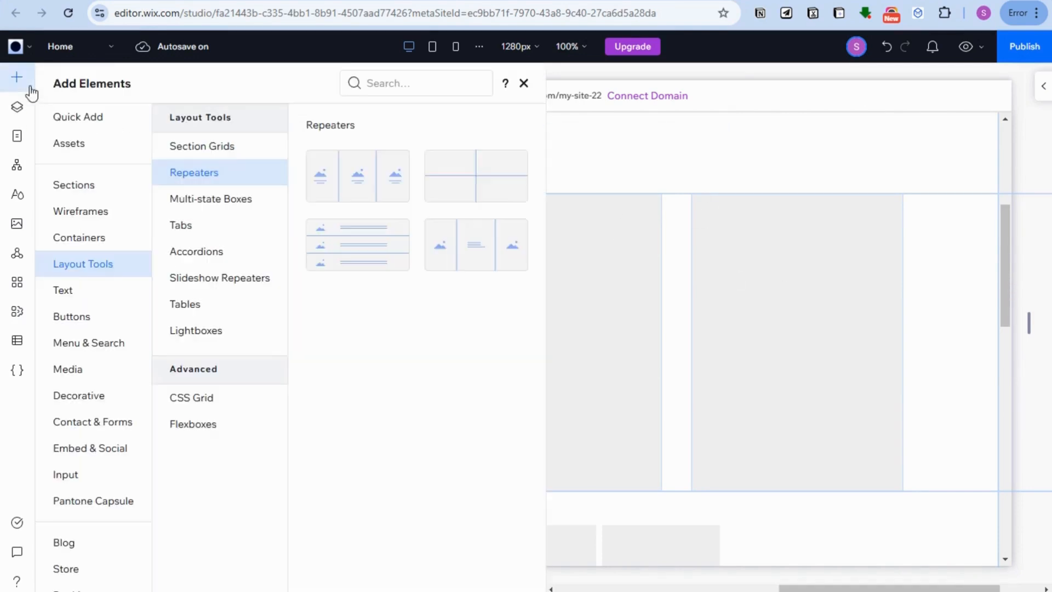
pyautogui.click(99, 117)
pyautogui.moveTo(202, 157); pyautogui.dragTo(307, 271)
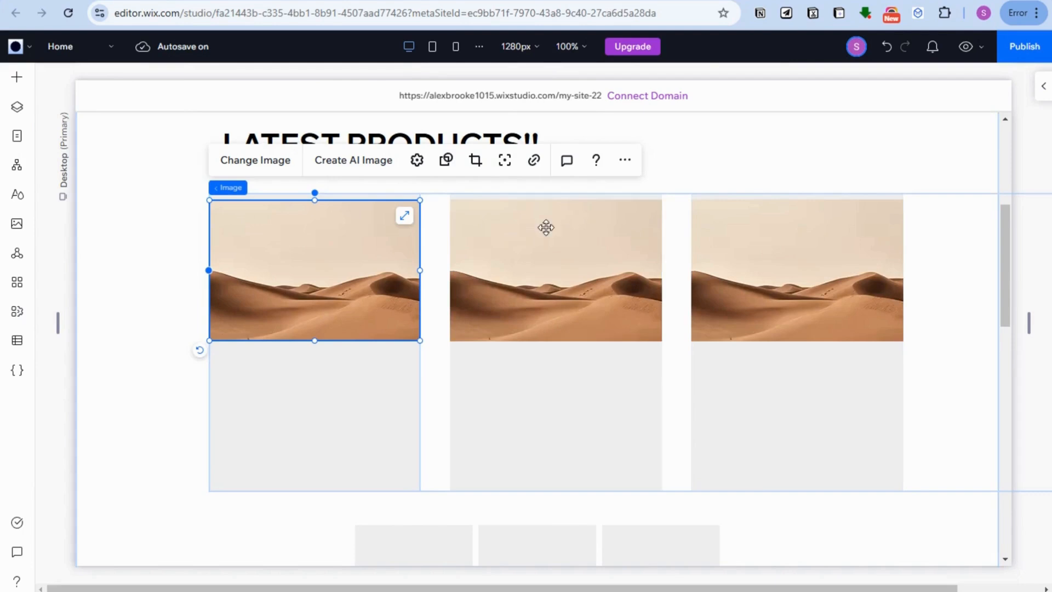
# Set the border opacity of the card image to 23%
pyautogui.click(1029, 116)
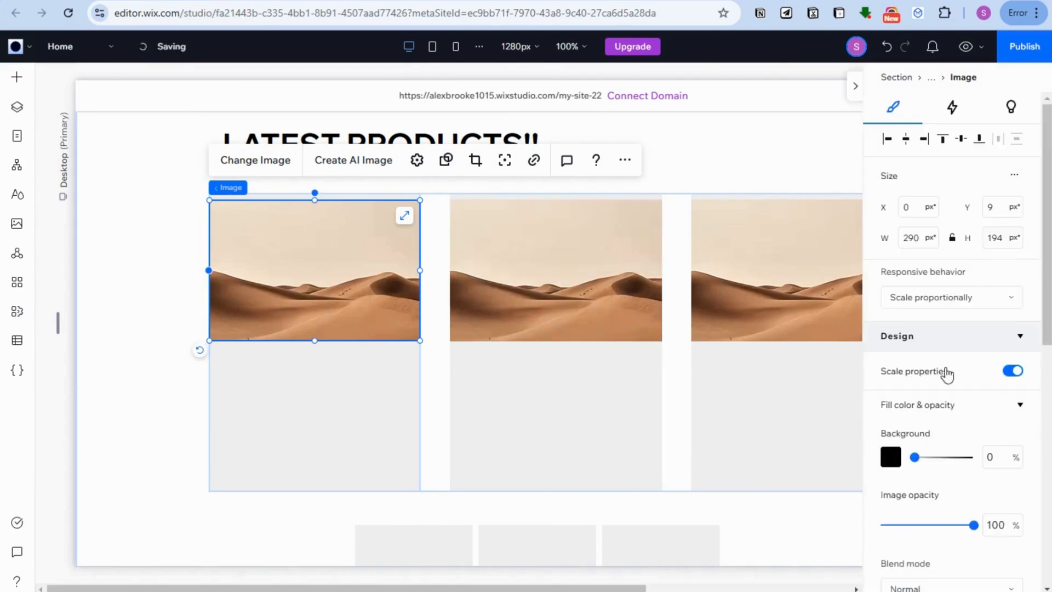
pyautogui.scroll(-3, 909, 466)
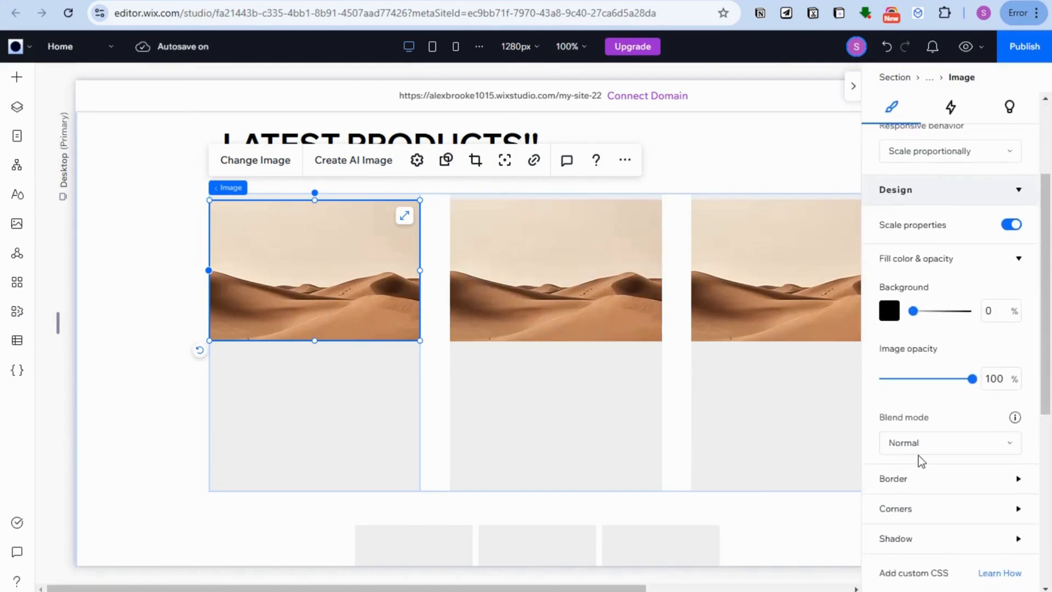
pyautogui.click(918, 407)
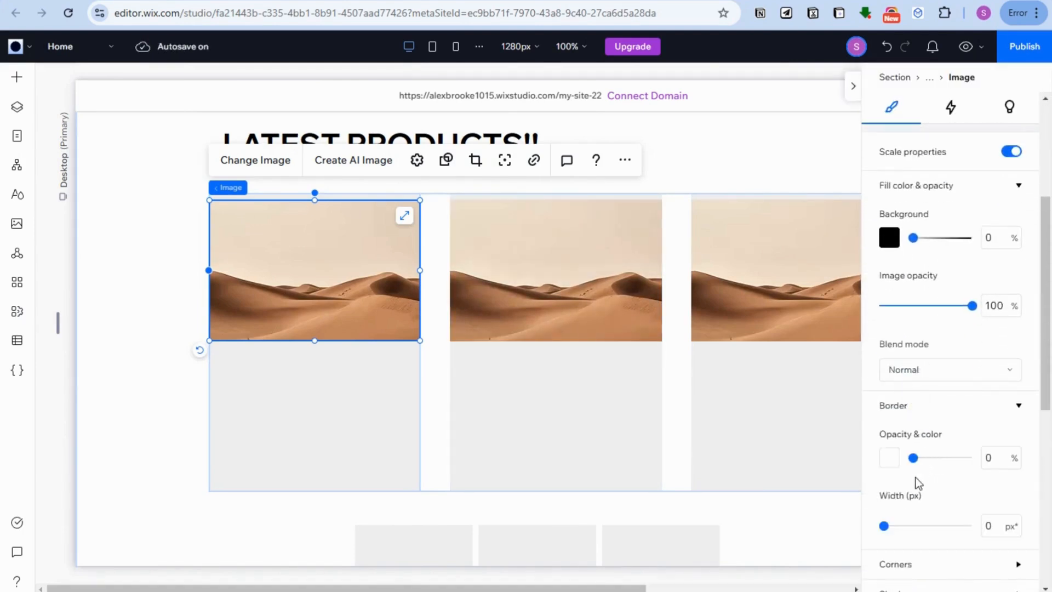
pyautogui.moveTo(913, 458); pyautogui.dragTo(925, 460)
pyautogui.scroll(-2, 926, 487)
pyautogui.scroll(-3, 928, 505)
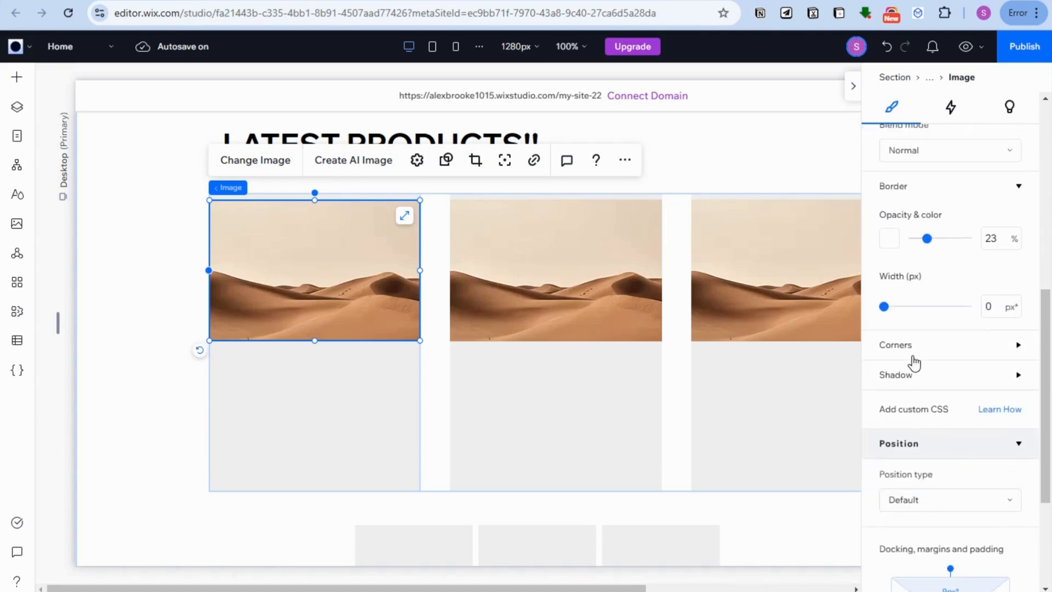
# Round all four corners of the card image with a 28 px radius
pyautogui.click(914, 353)
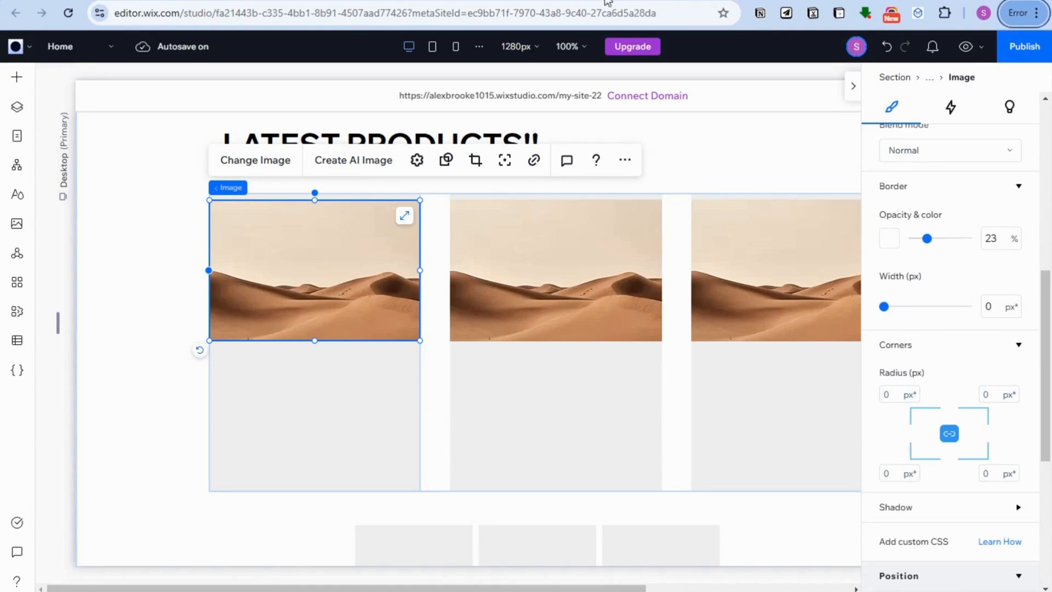
pyautogui.click(895, 396)
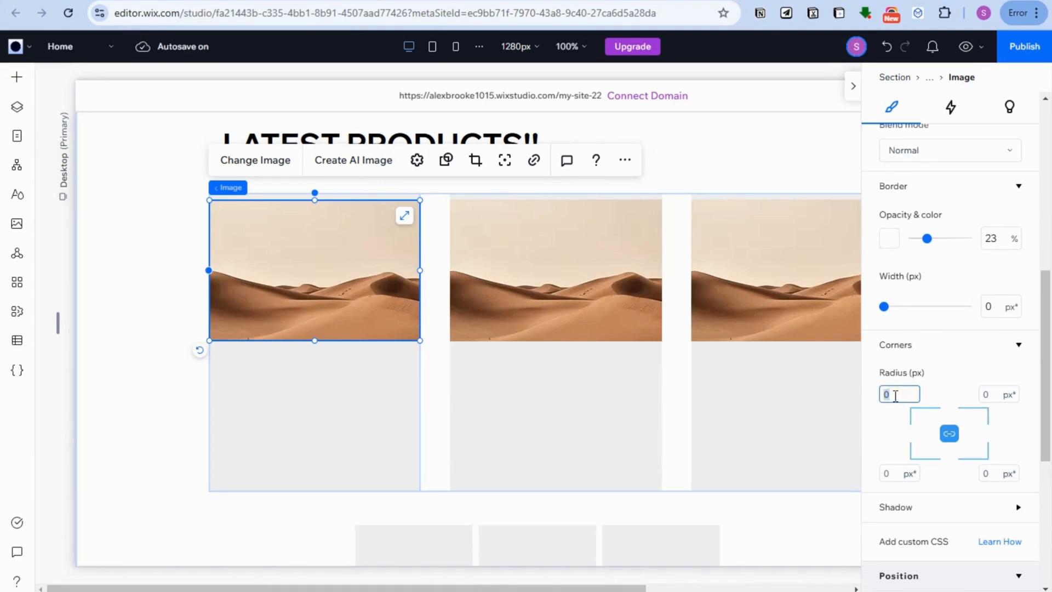
pyautogui.write('28')
pyautogui.press('Return')
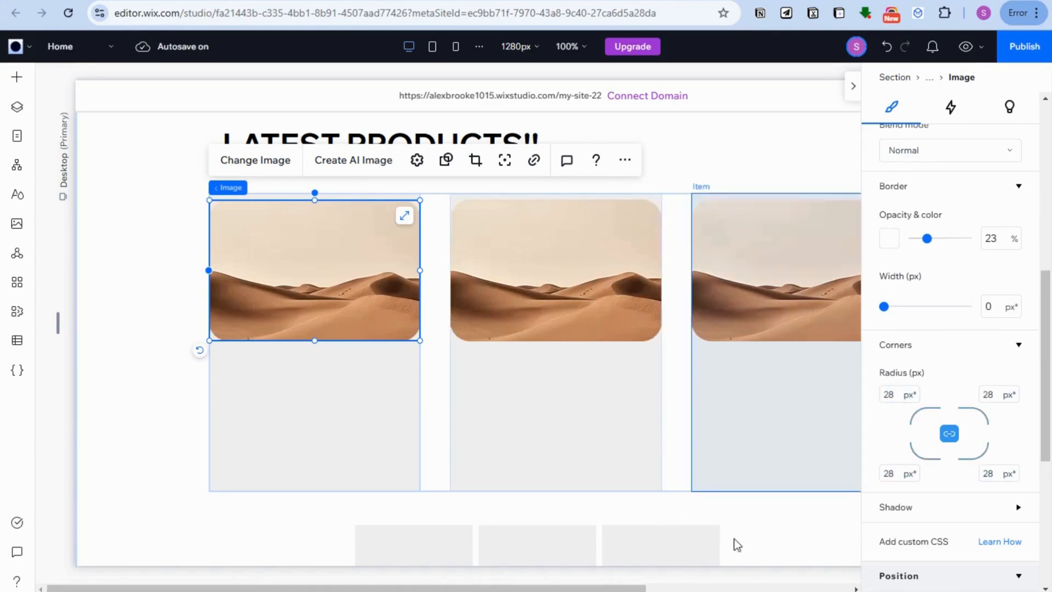
# Round all four corners of the repeater item itself with a 28 px radius
pyautogui.click(282, 451)
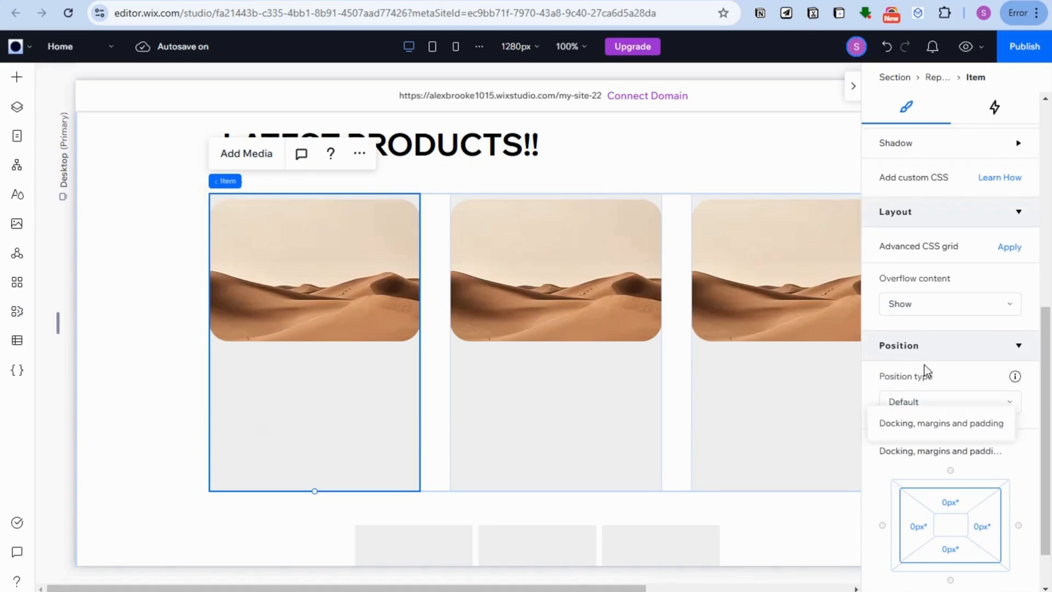
pyautogui.scroll(5, 925, 369)
pyautogui.scroll(-2, 916, 472)
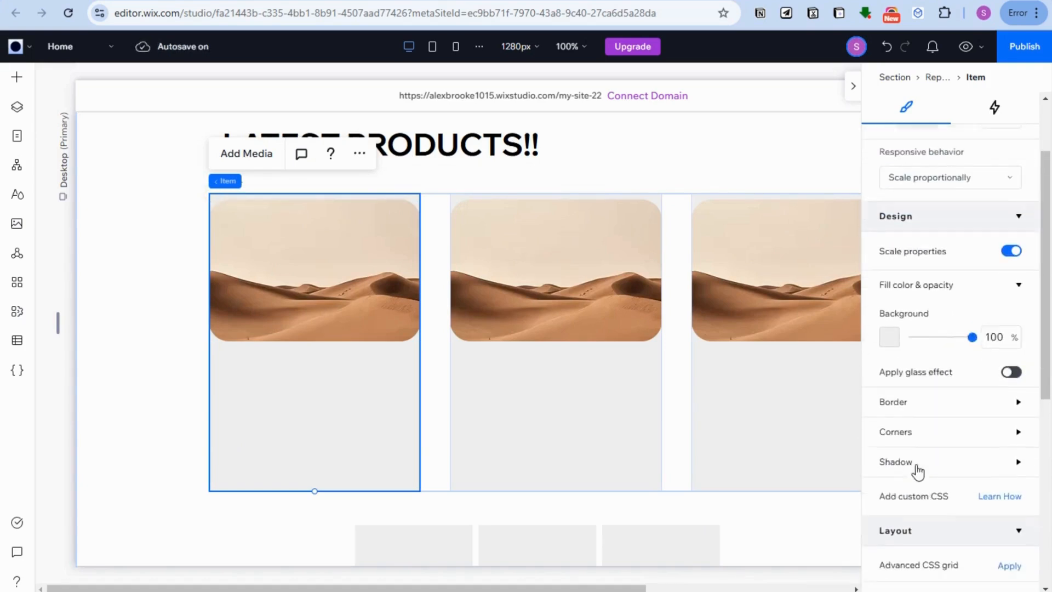
pyautogui.click(915, 404)
pyautogui.click(891, 457)
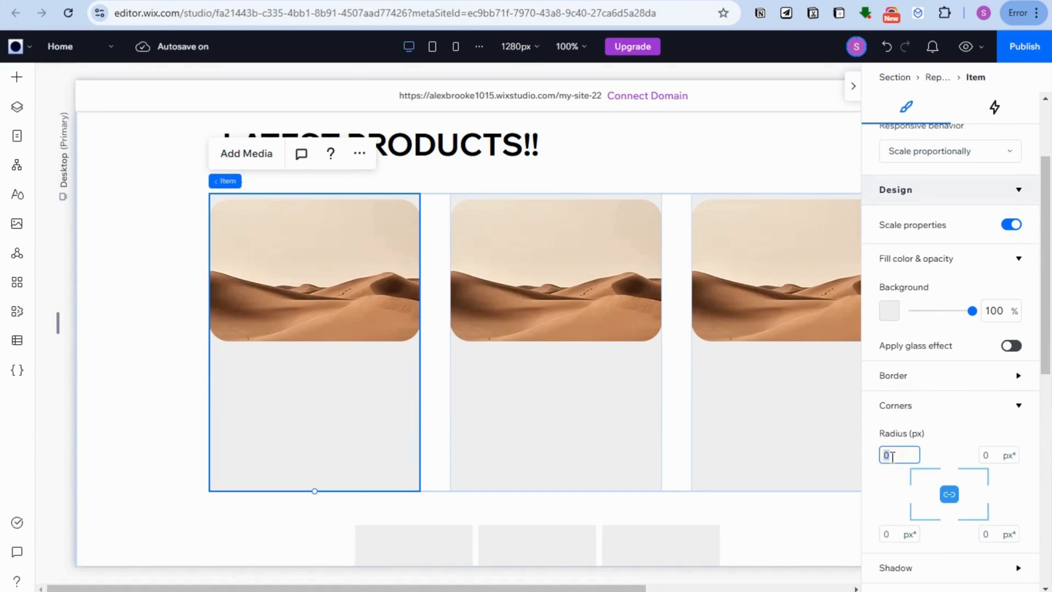
pyautogui.press('Return')
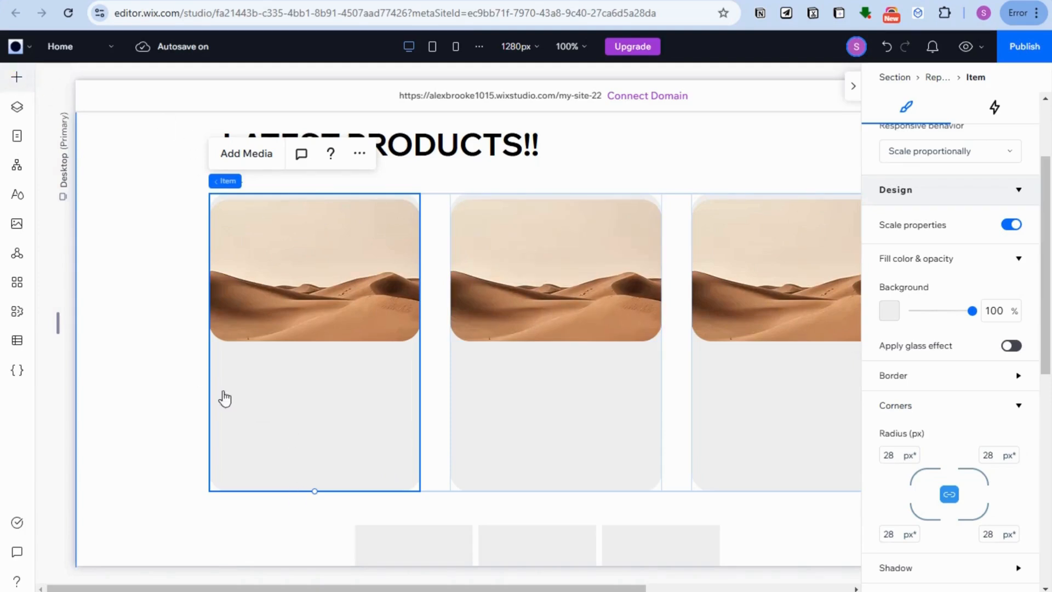
# Add a title text element to the first card, in the empty area below its image
pyautogui.click(17, 78)
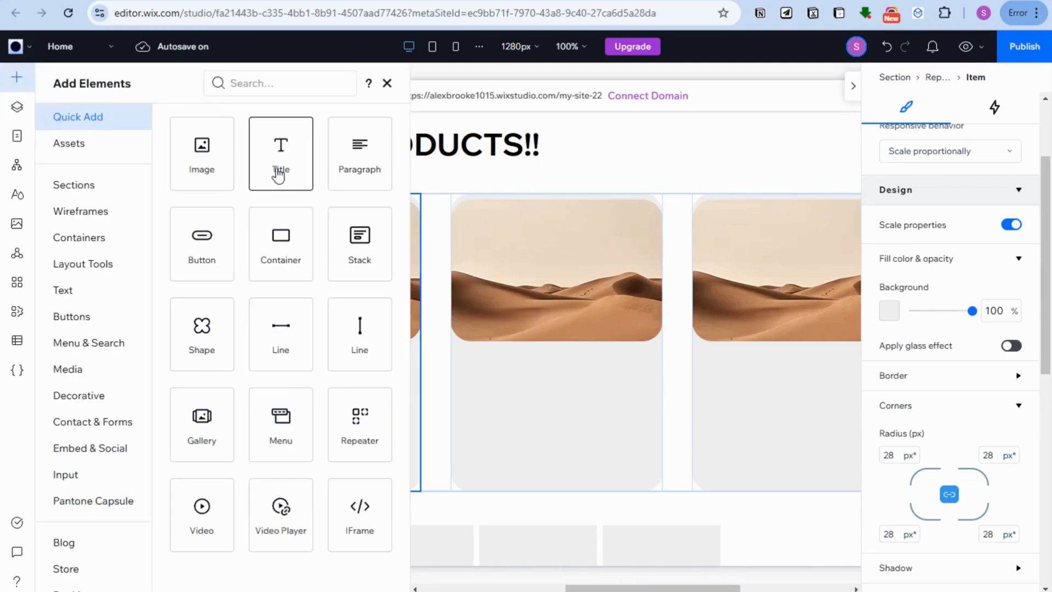
pyautogui.moveTo(279, 175); pyautogui.dragTo(310, 432)
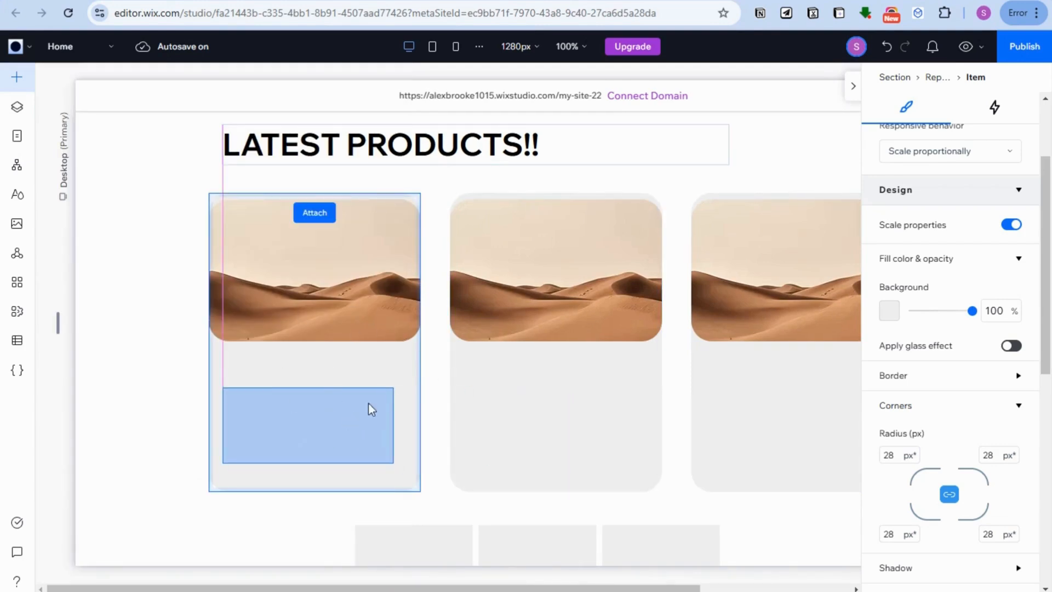
pyautogui.moveTo(371, 409); pyautogui.dragTo(322, 398)
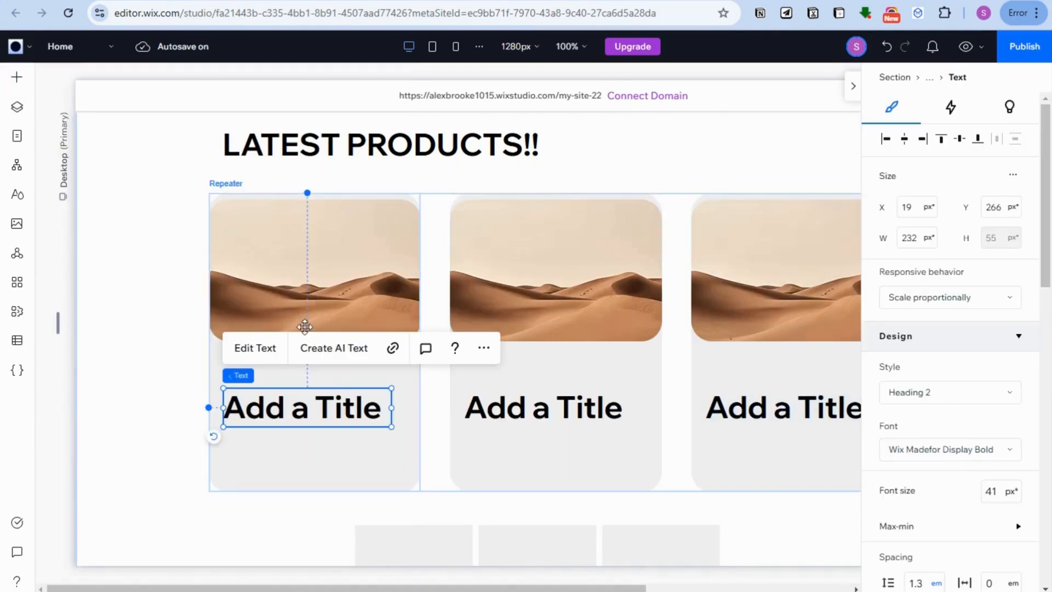
# Change the first card's title text to AESTHETIC BAG and center it across the card
pyautogui.doubleClick(322, 420)
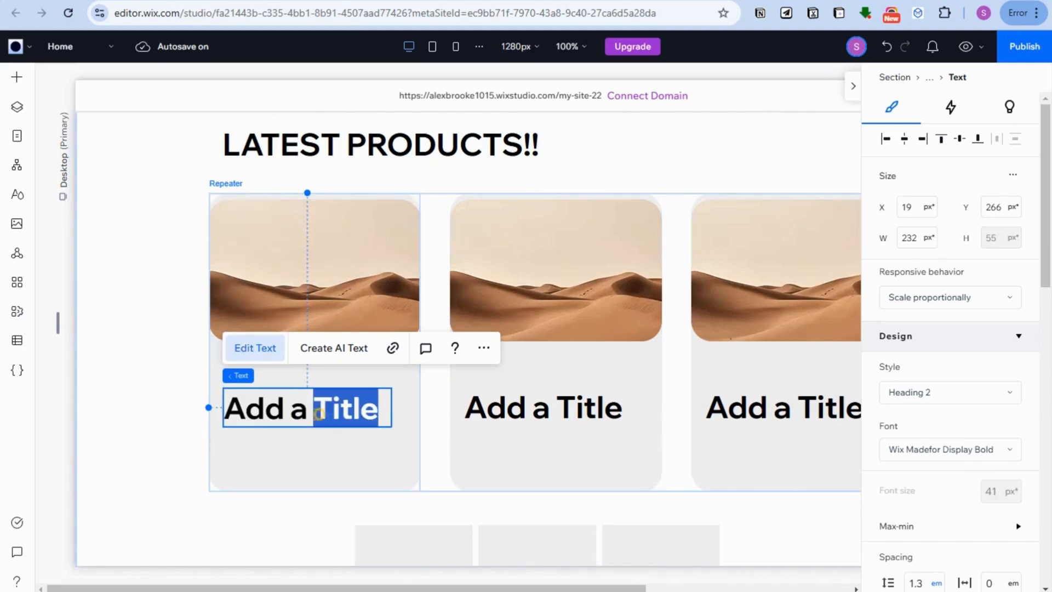
pyautogui.moveTo(226, 410); pyautogui.dragTo(380, 414)
pyautogui.write('A')
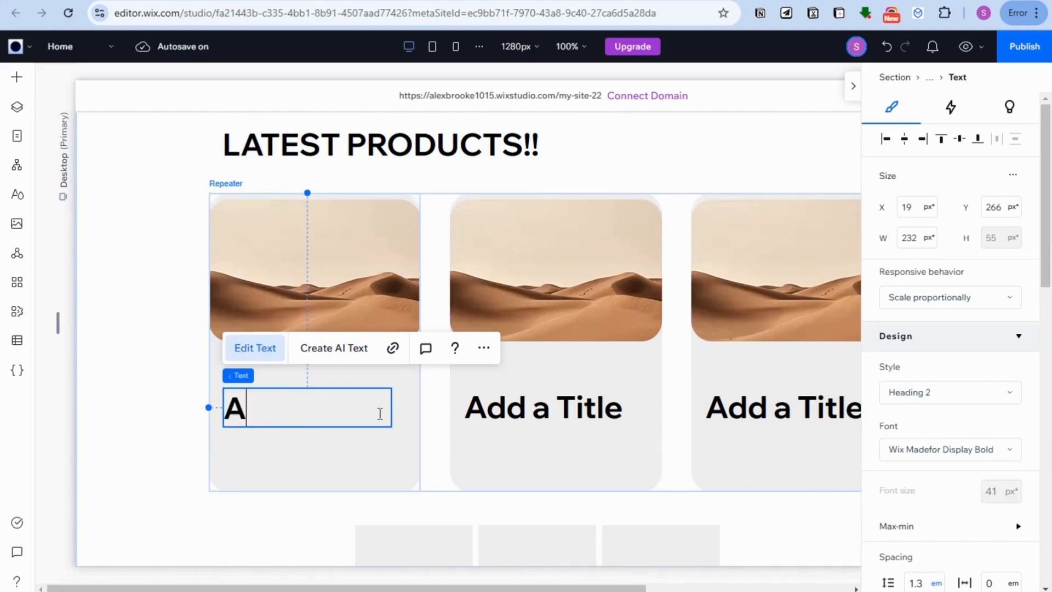
pyautogui.write('ESTHETIC')
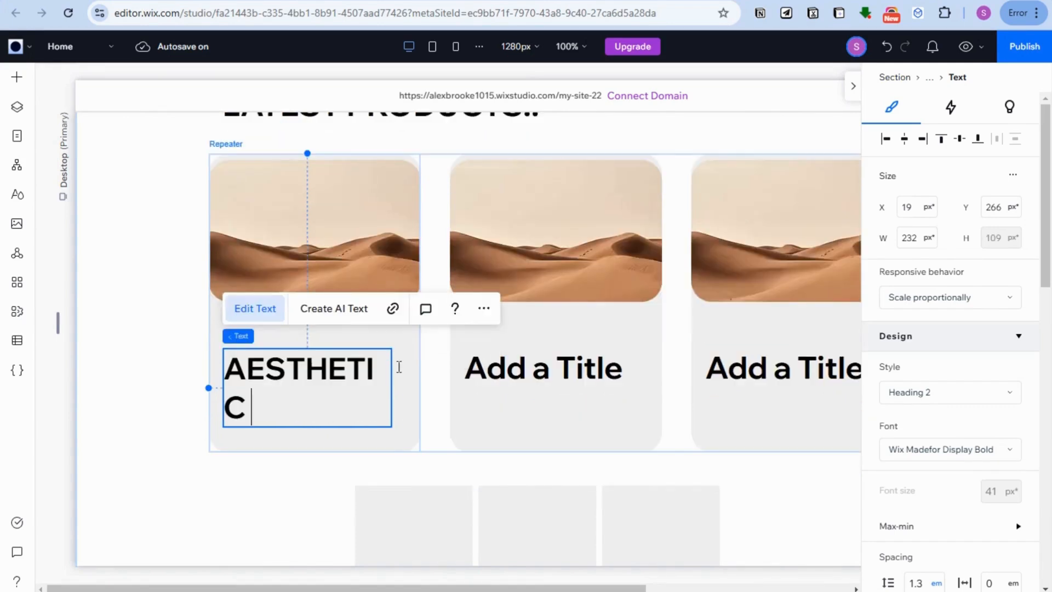
pyautogui.write(' BAG')
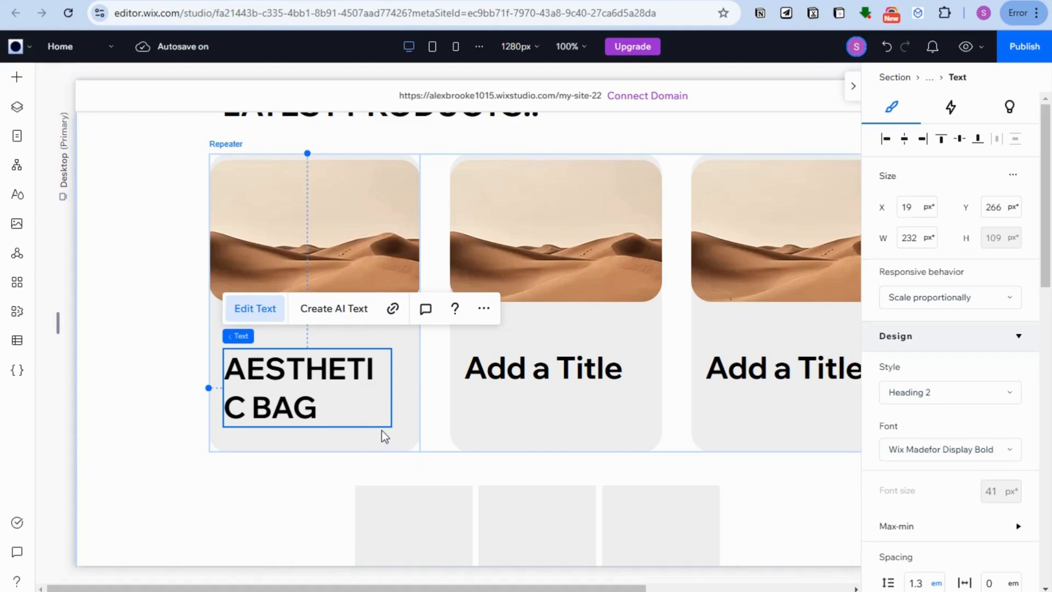
pyautogui.click(474, 230)
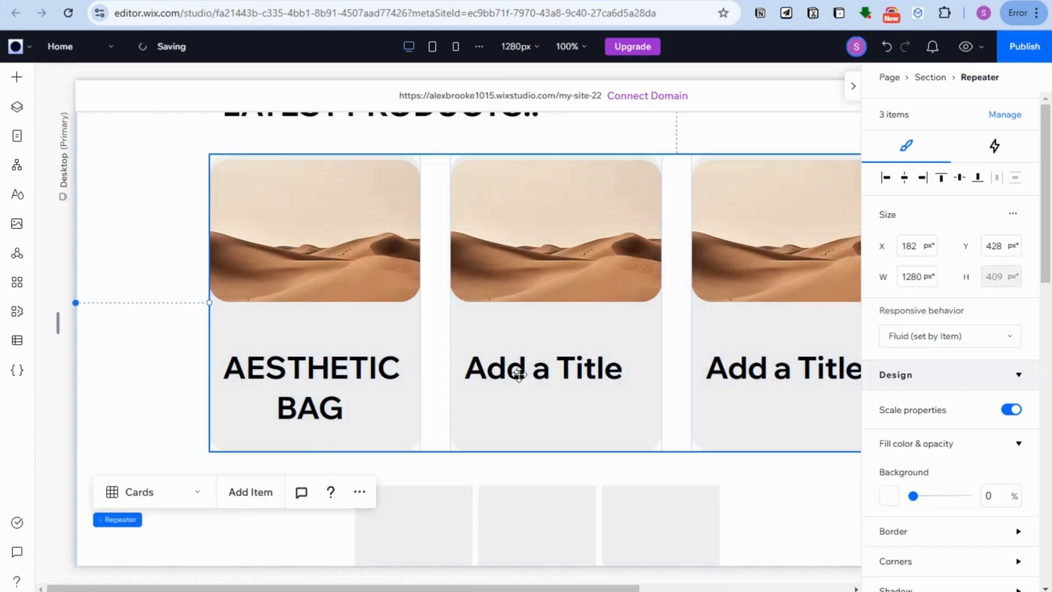
# Replace the desert images with photos of straw bags, a pink backpack and a shopper, and add a fourth card with a bag photo
pyautogui.click(320, 229)
pyautogui.click(313, 227)
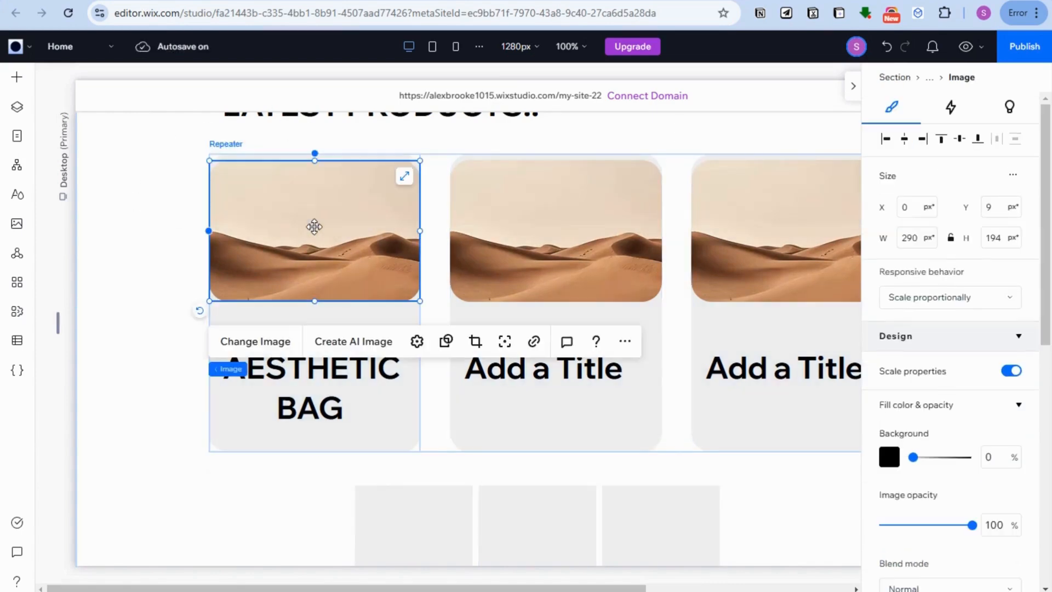
pyautogui.scroll(3, 296, 248)
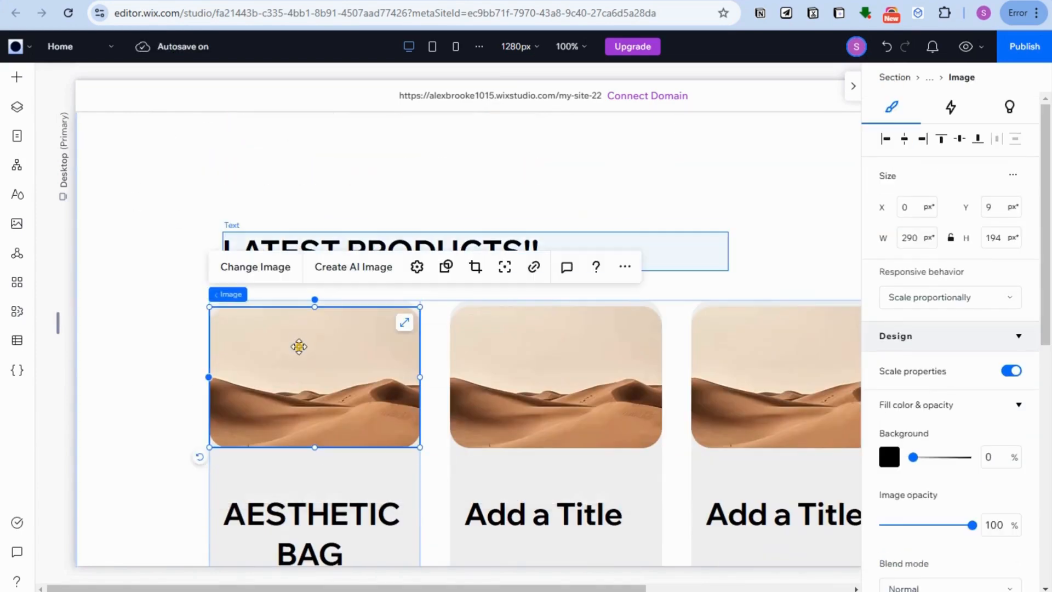
pyautogui.doubleClick(284, 313)
pyautogui.click(305, 193)
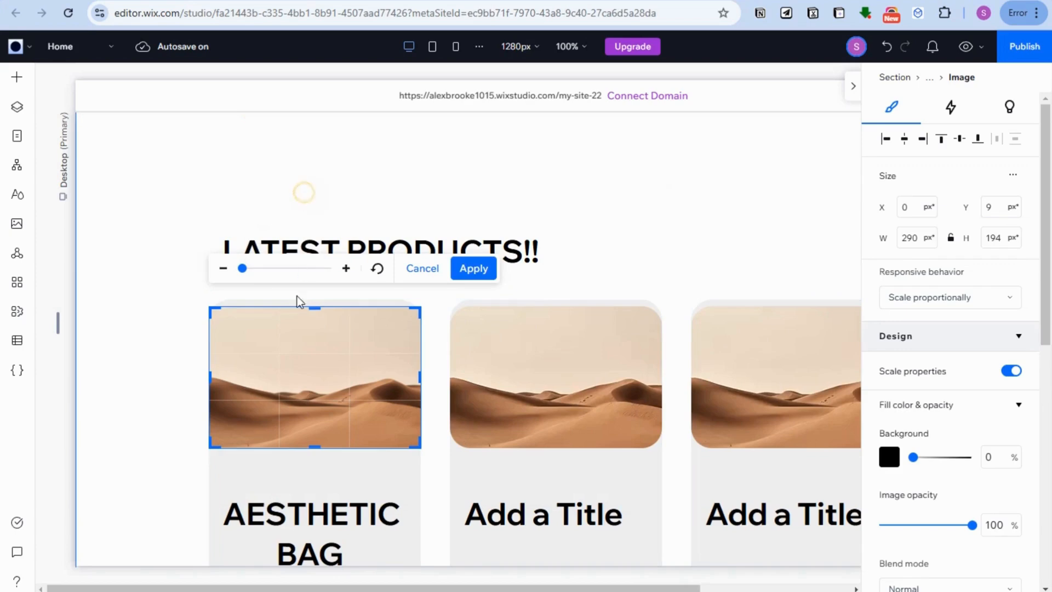
pyautogui.click(318, 320)
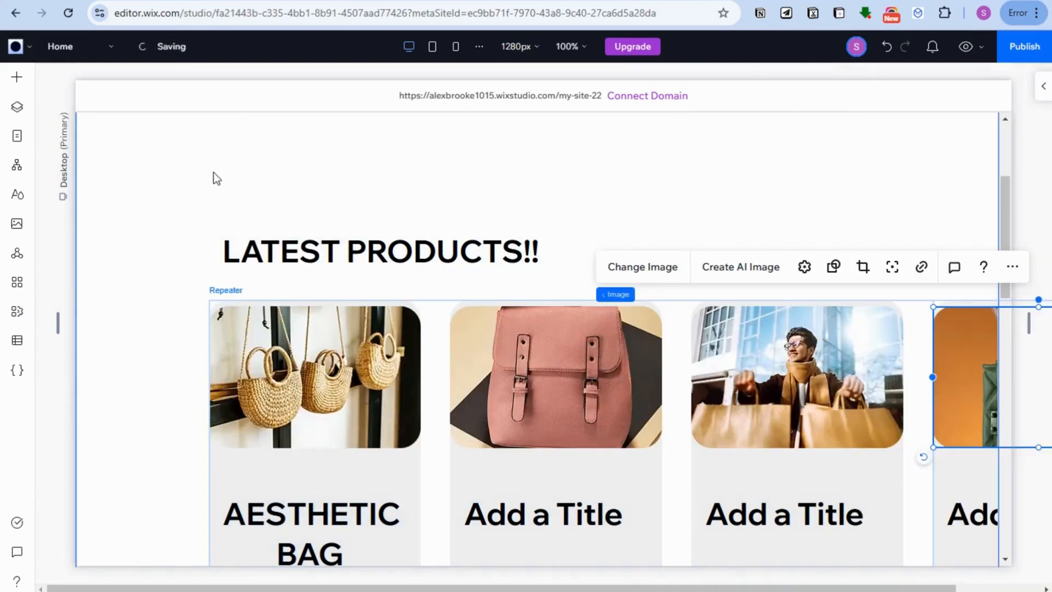
# Shift the LATEST PRODUCTS!! title and the repeater closer to the section's left edge, and lower the images within the cards
pyautogui.moveTo(172, 185); pyautogui.dragTo(938, 558)
pyautogui.scroll(-4, 376, 321)
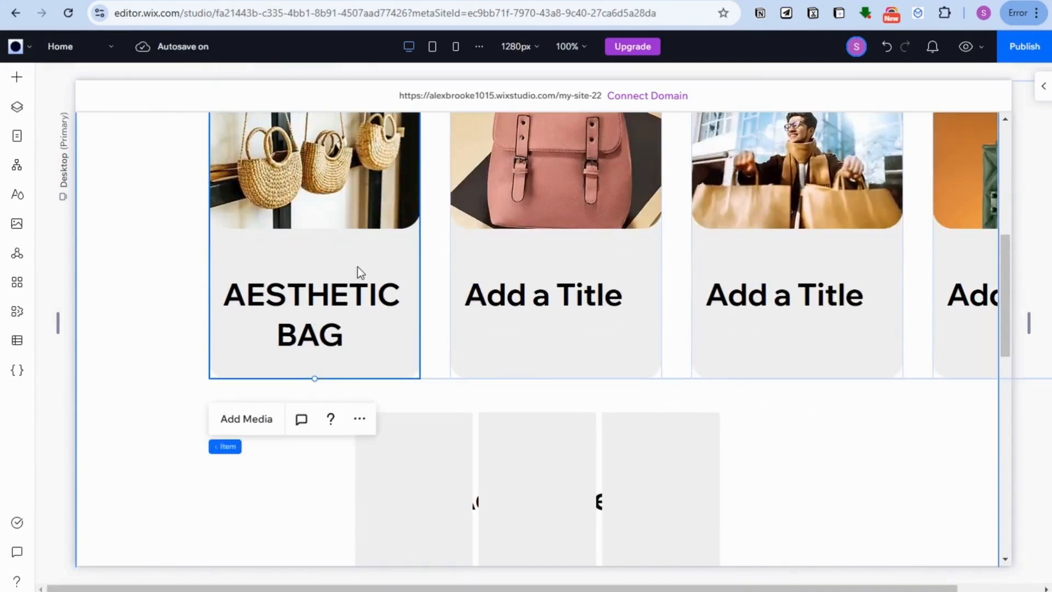
pyautogui.scroll(7, 274, 185)
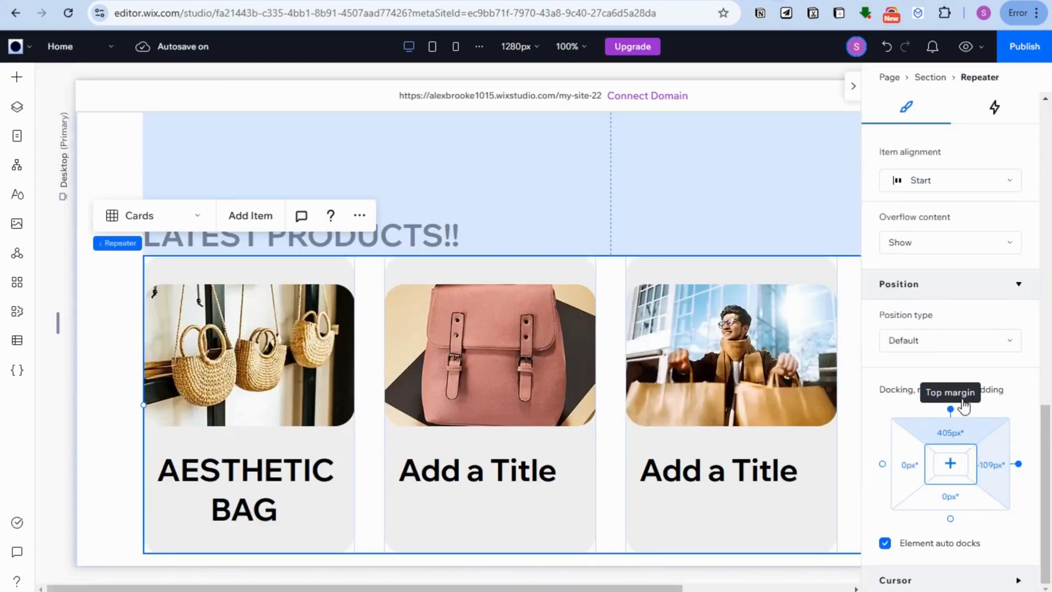
# Set the repeater's top margin to 95 px and then raise it to 100 px
pyautogui.click(959, 435)
pyautogui.click(955, 434)
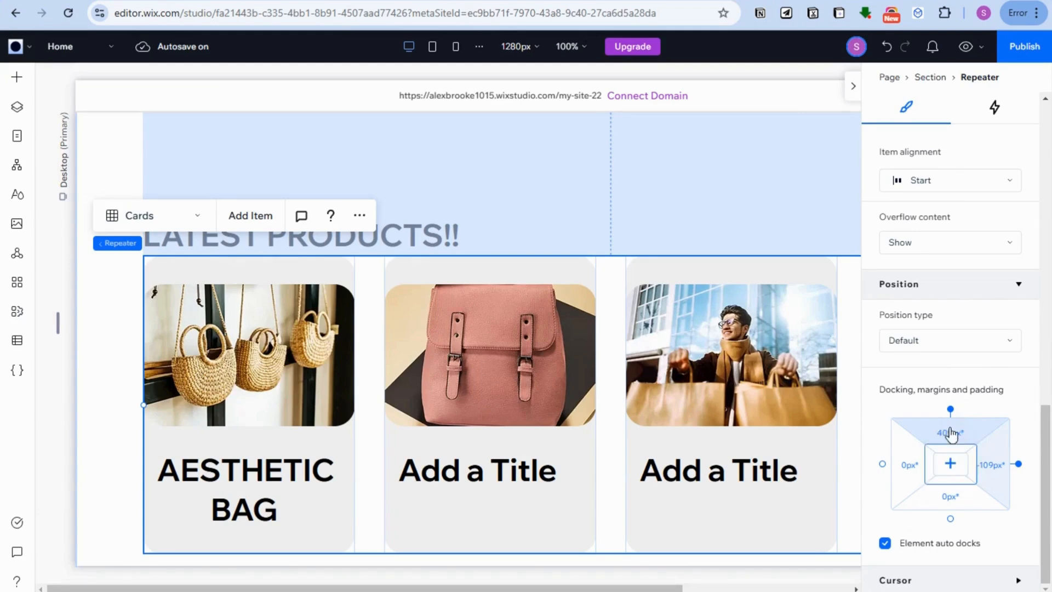
pyautogui.click(951, 439)
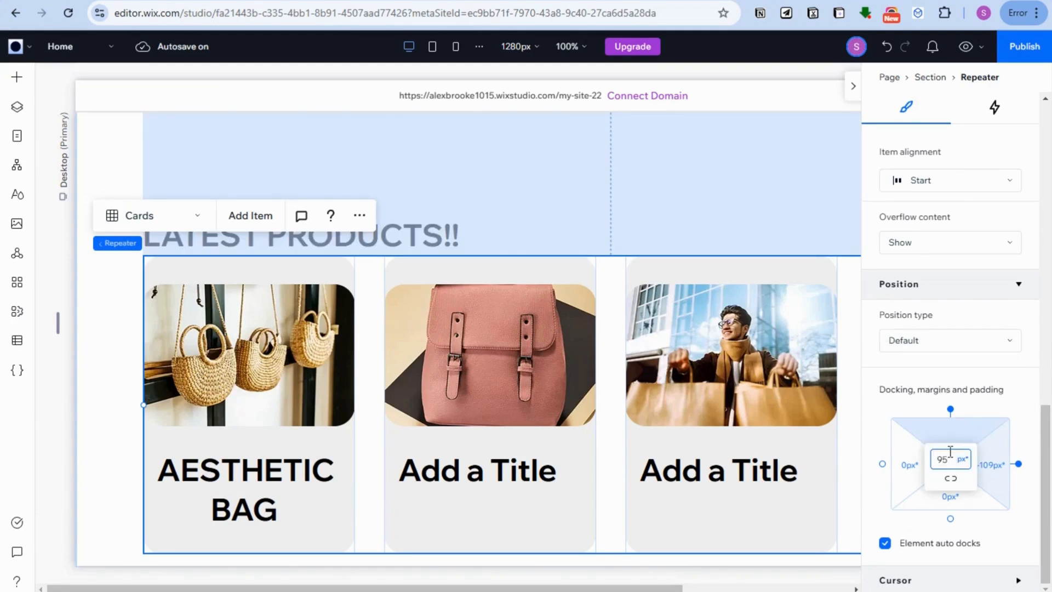
pyautogui.press('Return')
pyautogui.doubleClick(941, 457)
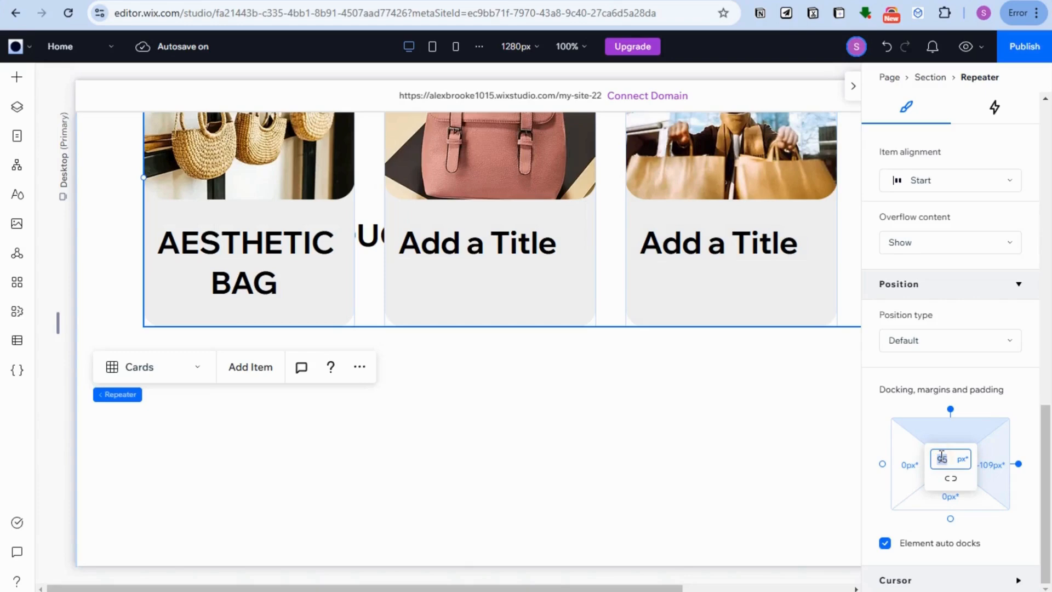
pyautogui.press('Return')
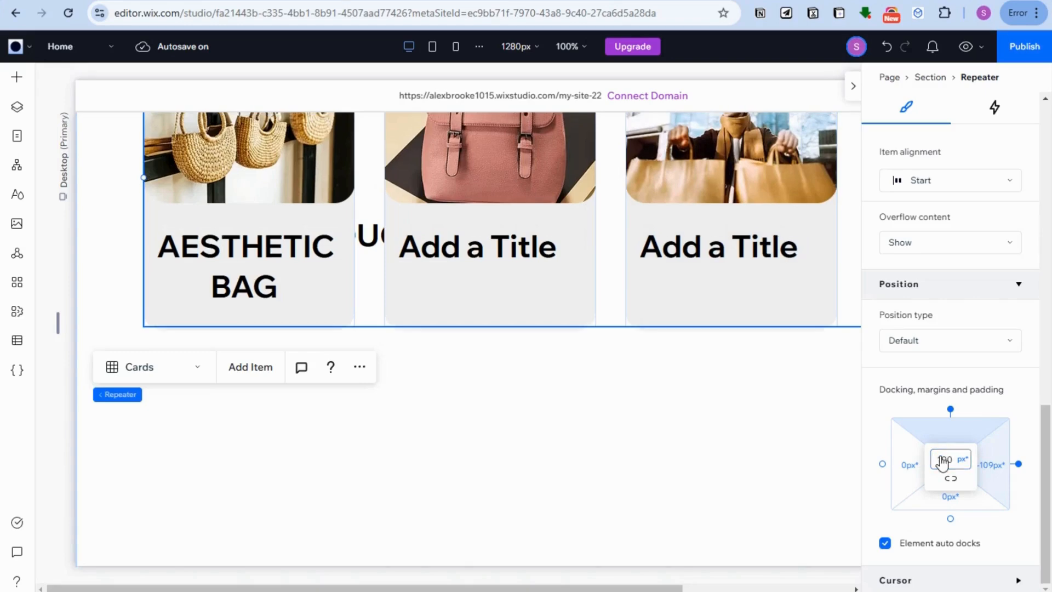
# Set the repeater's position type to Sticky
pyautogui.scroll(2, 930, 451)
pyautogui.scroll(2, 657, 246)
pyautogui.scroll(2, 658, 247)
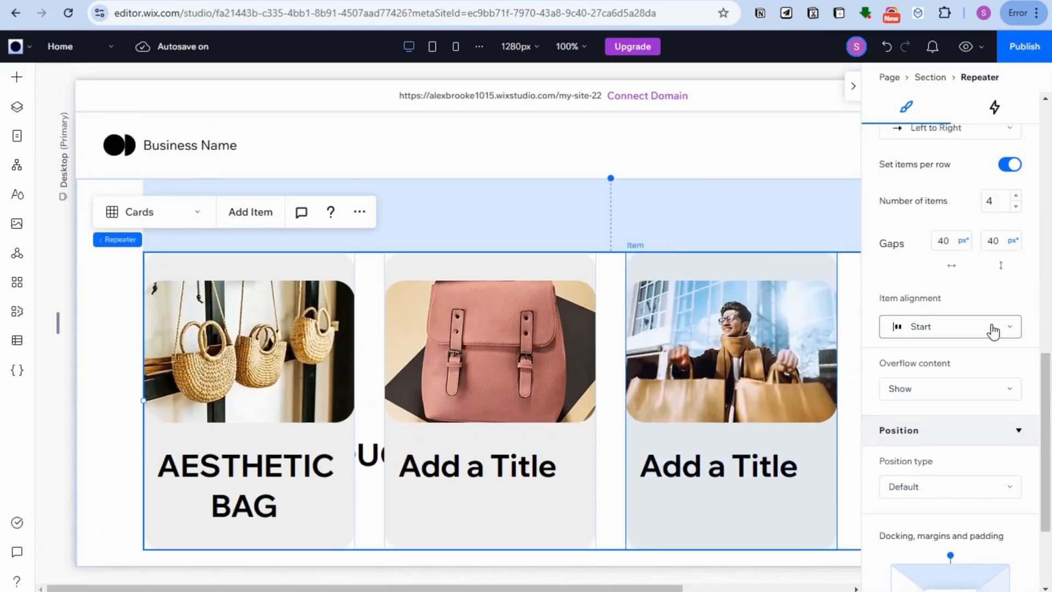
pyautogui.scroll(-4, 858, 336)
pyautogui.scroll(4, 981, 368)
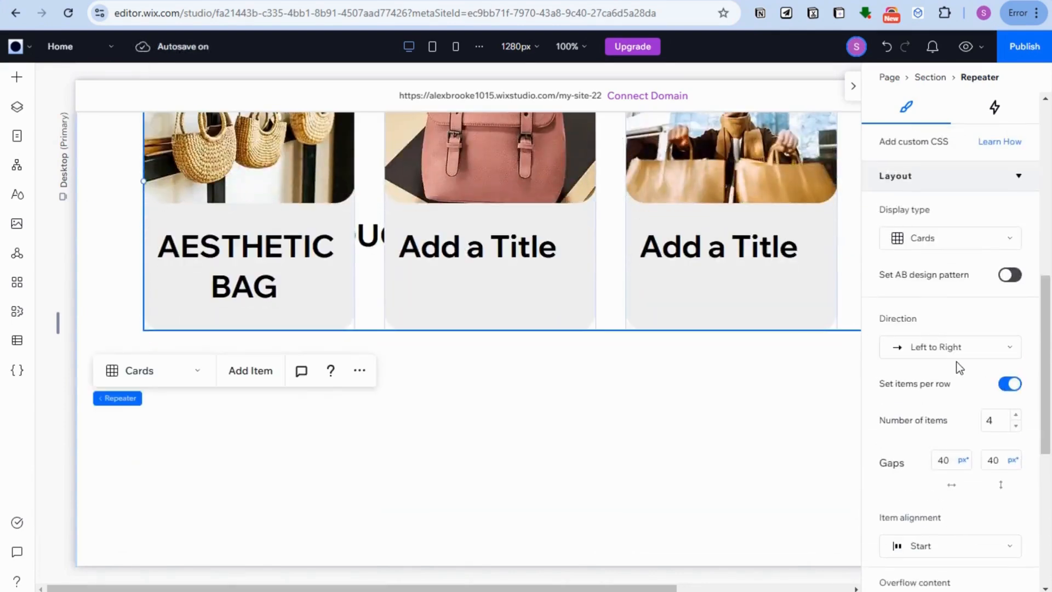
pyautogui.scroll(-4, 994, 397)
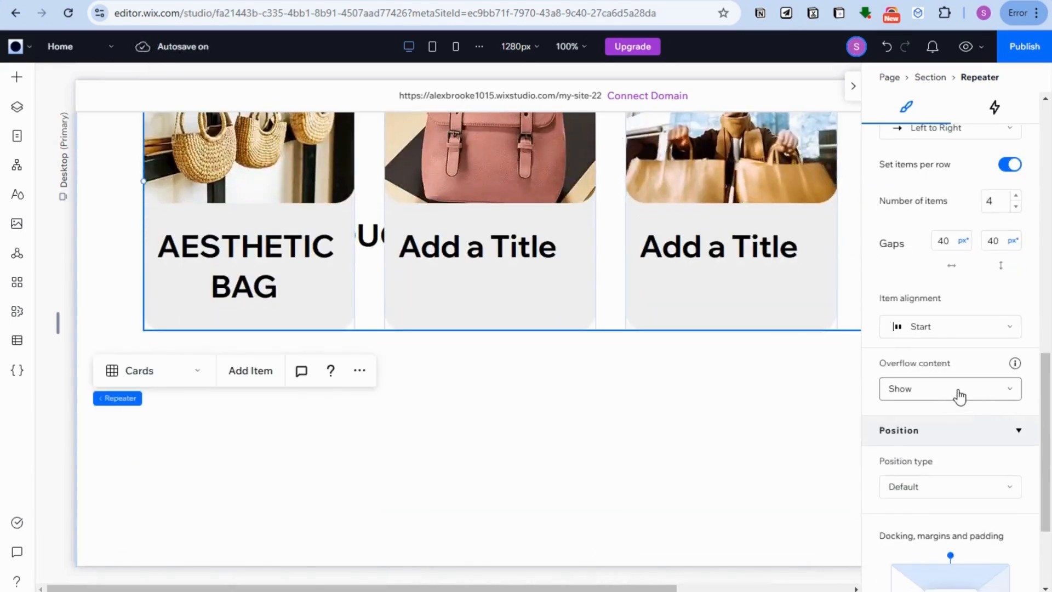
pyautogui.click(959, 395)
pyautogui.click(958, 393)
pyautogui.scroll(-3, 986, 446)
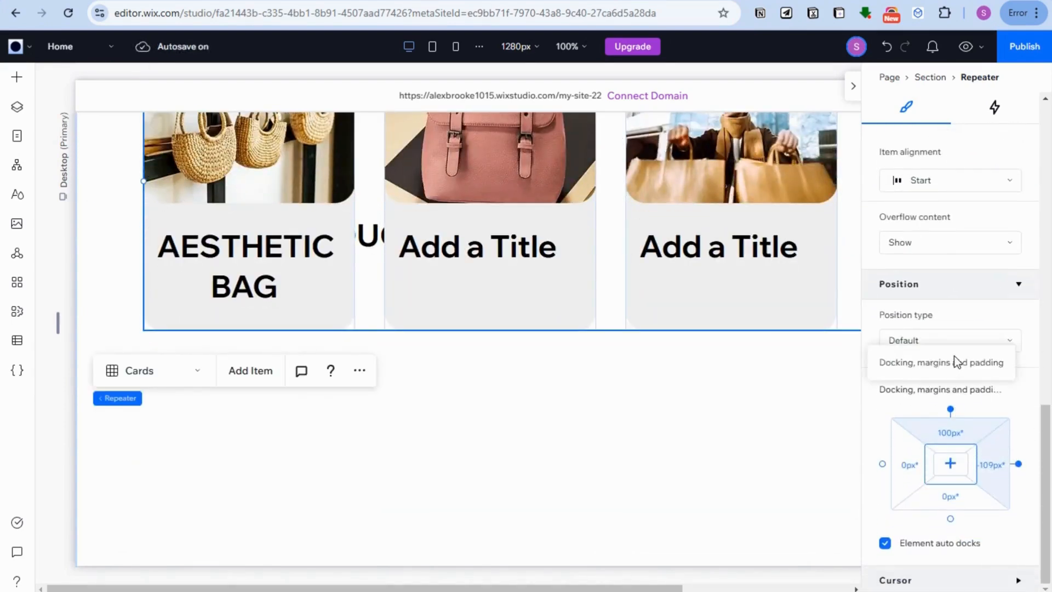
pyautogui.click(954, 342)
pyautogui.click(931, 373)
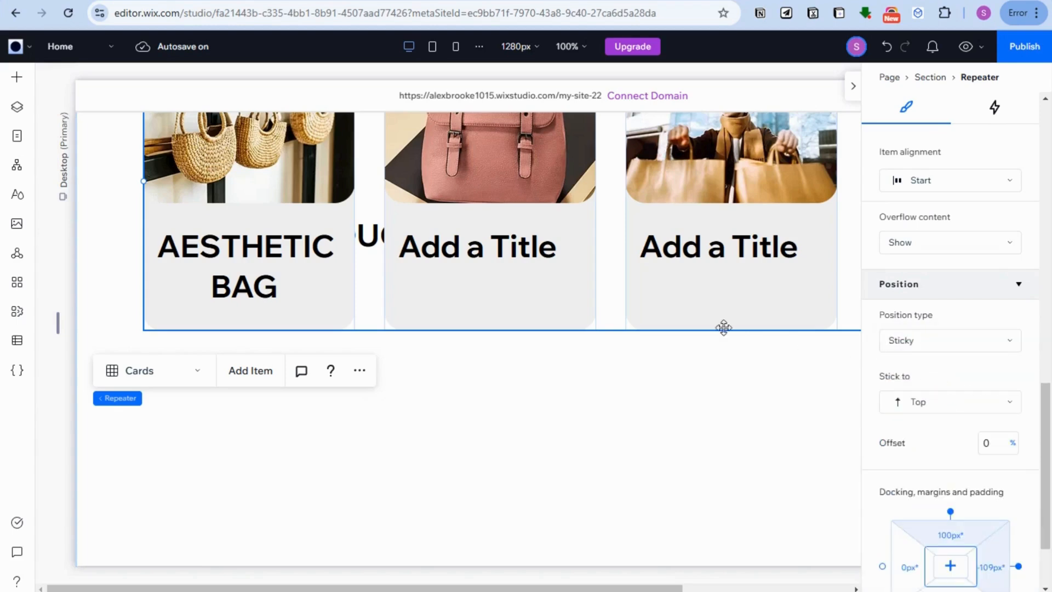
# Move the repeater to about X 32, Y 125 px, below the LATEST PRODUCTS!! title, and set its sticky offset to 100 px
pyautogui.scroll(4, 752, 382)
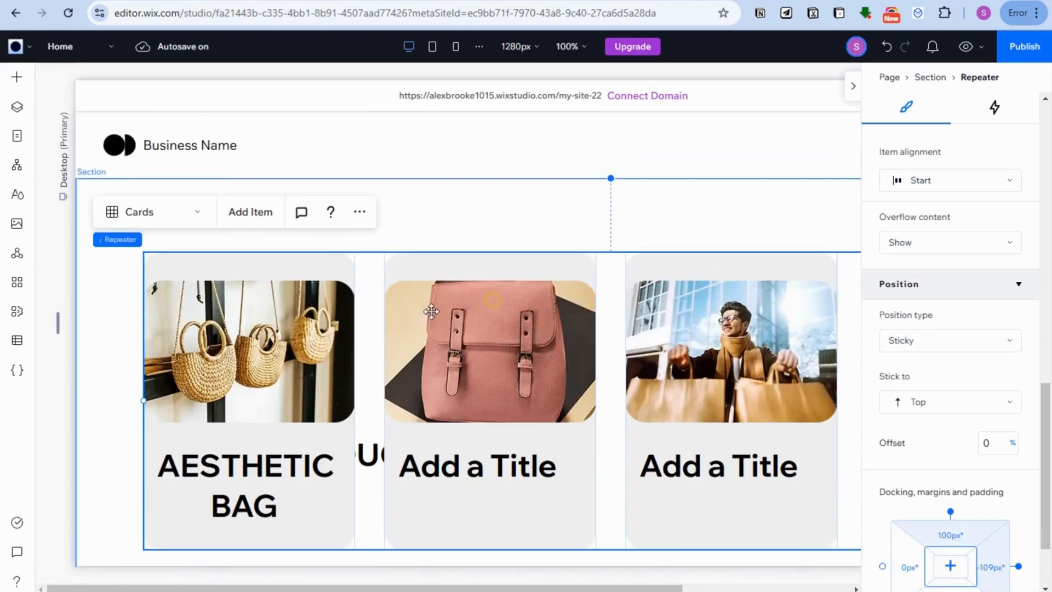
pyautogui.moveTo(431, 311); pyautogui.dragTo(390, 369)
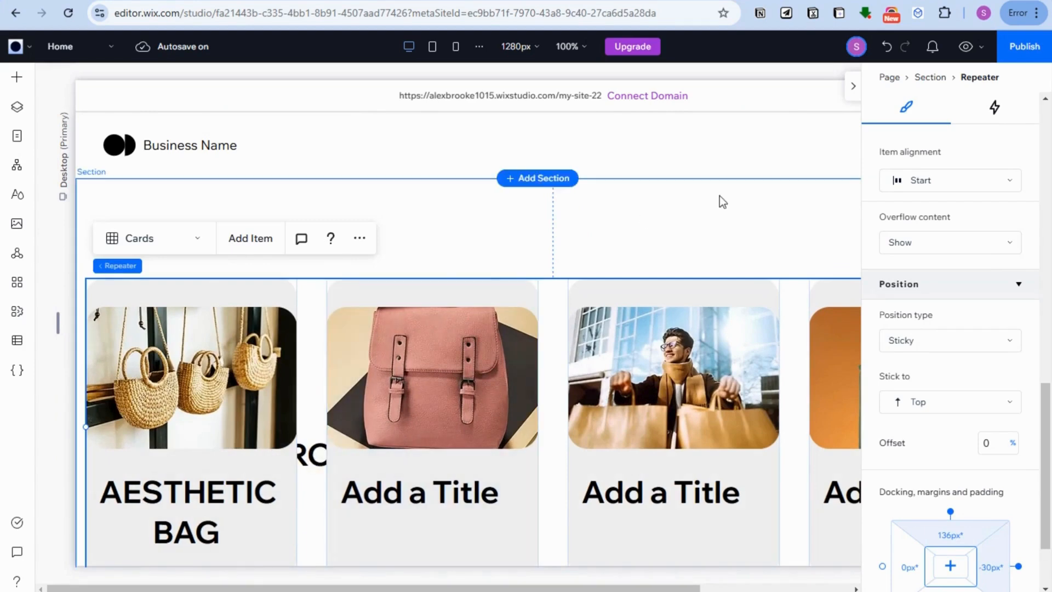
pyautogui.click(986, 442)
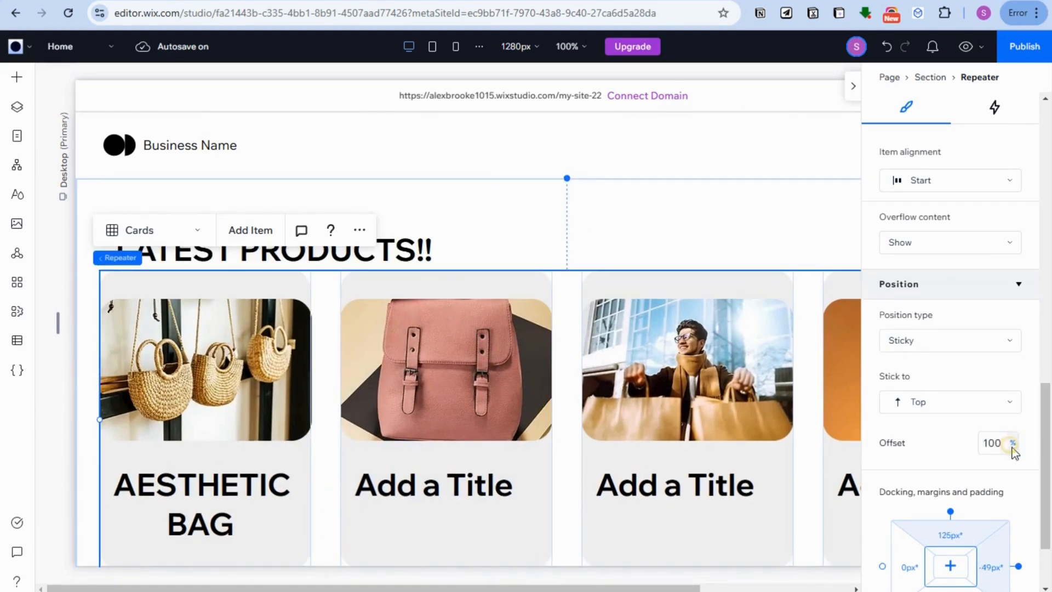
pyautogui.click(1012, 445)
pyautogui.click(934, 420)
pyautogui.click(992, 445)
pyautogui.write('1')
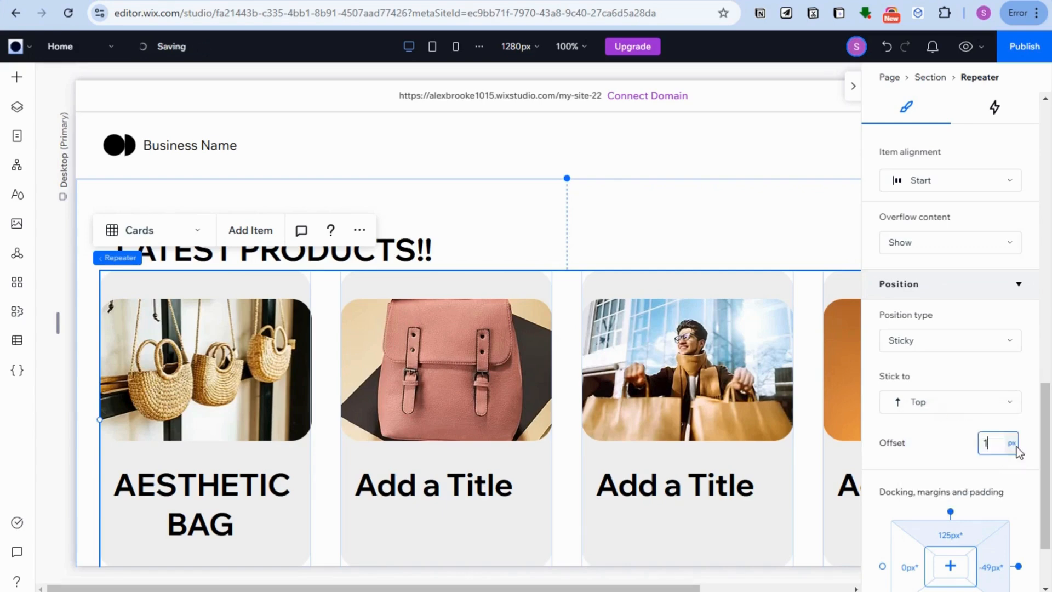
pyautogui.write('00')
pyautogui.press('Return')
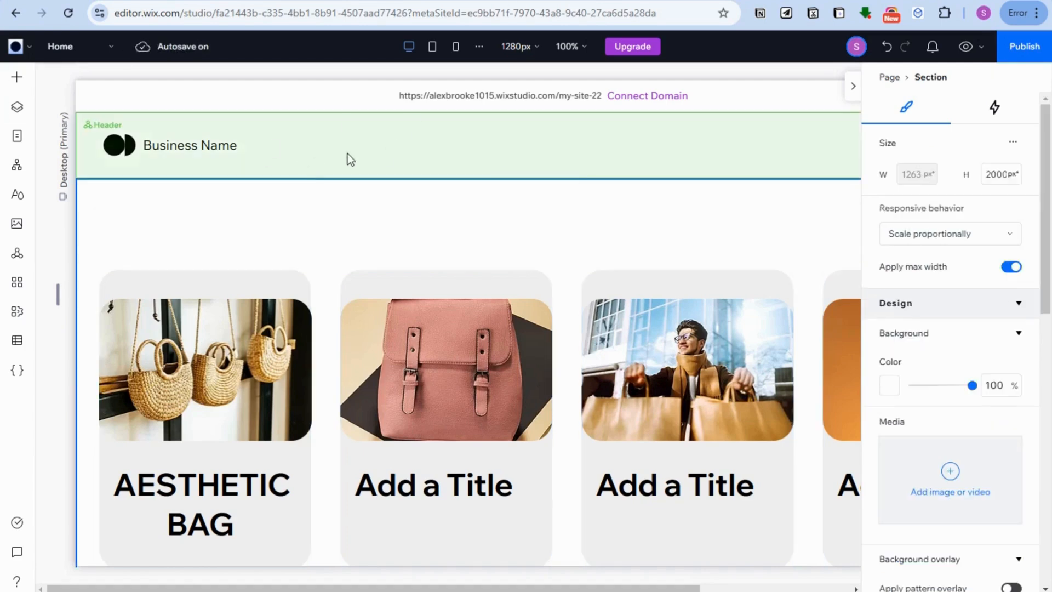
# Preview the site to check how the sticky repeater behaves while scrolling, and return to the editor
pyautogui.click(964, 46)
pyautogui.scroll(-5, 855, 280)
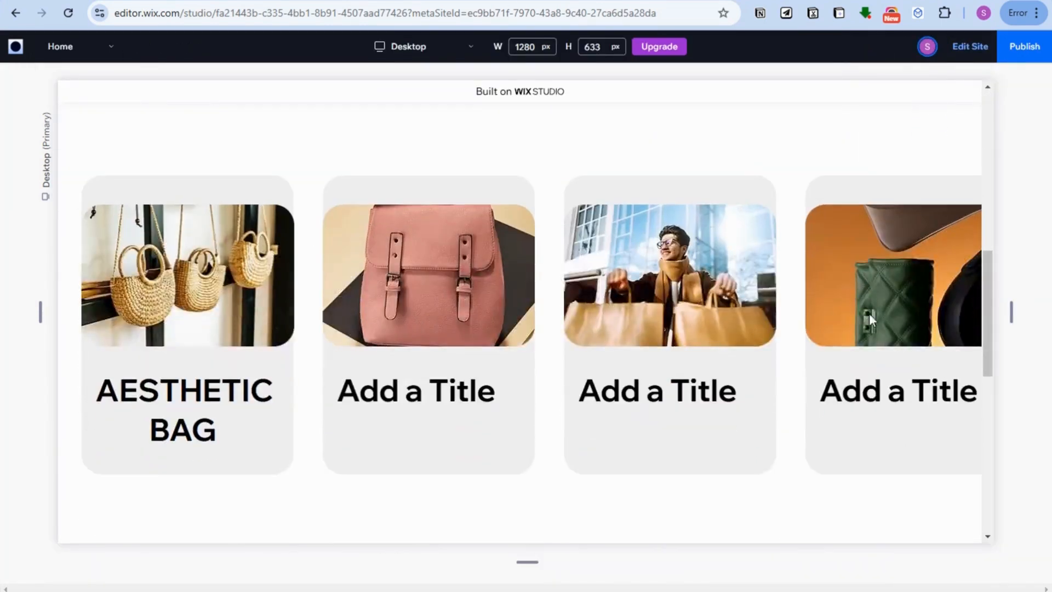
pyautogui.scroll(5, 883, 282)
pyautogui.scroll(-10, 886, 274)
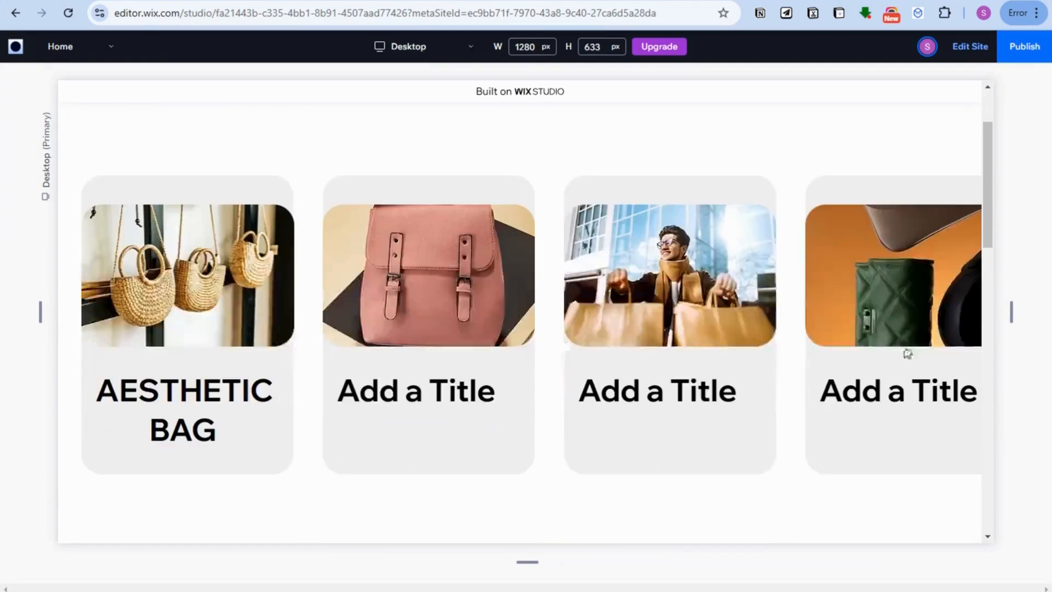
pyautogui.scroll(10, 840, 237)
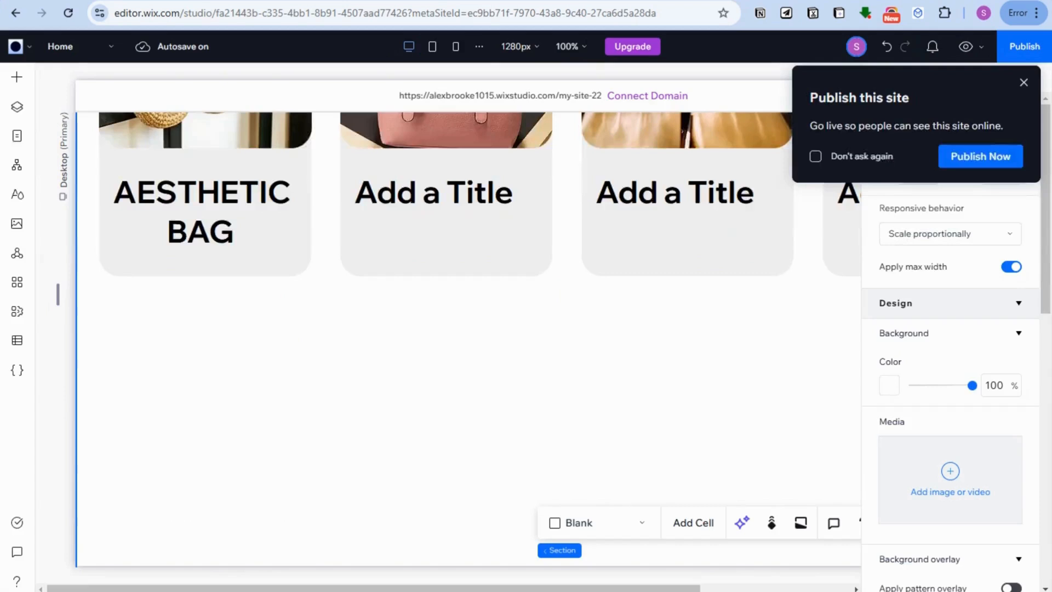
pyautogui.click(1023, 83)
pyautogui.scroll(4, 689, 314)
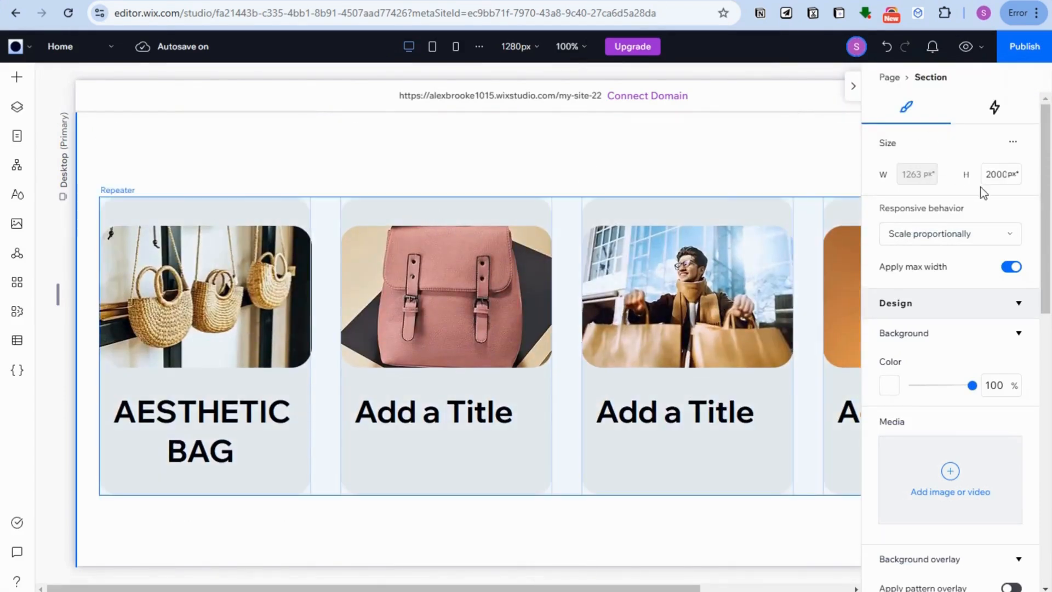
# Add a Move scroll animation of type In to the repeater
pyautogui.click(991, 114)
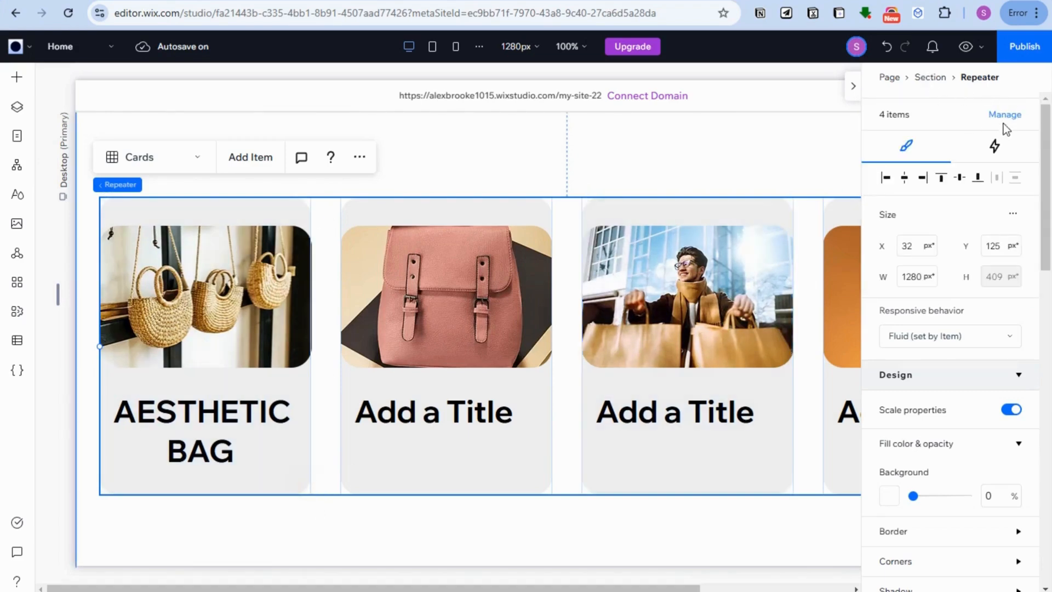
pyautogui.click(998, 148)
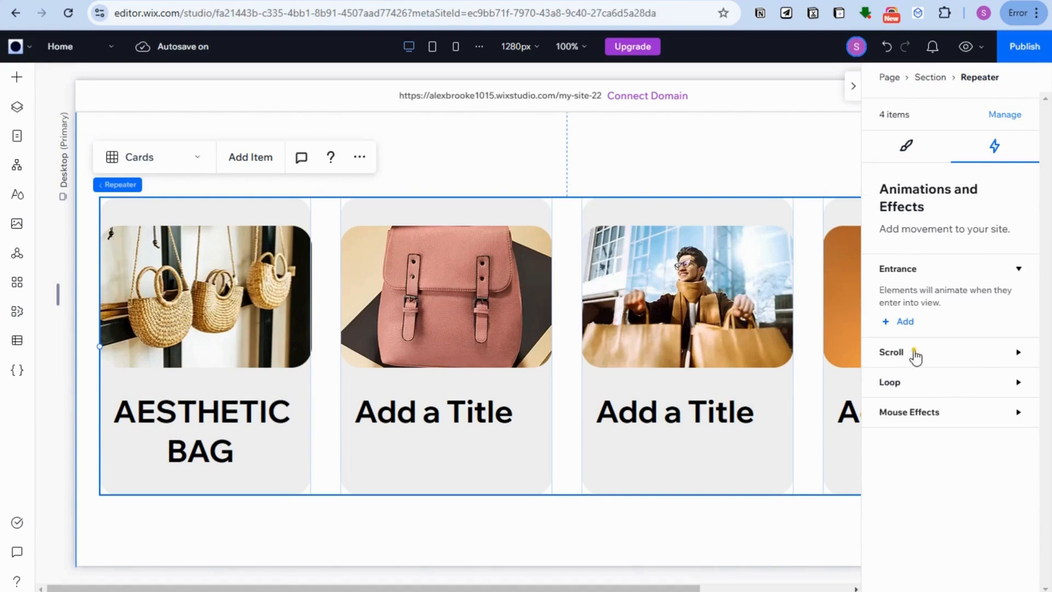
pyautogui.click(914, 352)
pyautogui.click(907, 392)
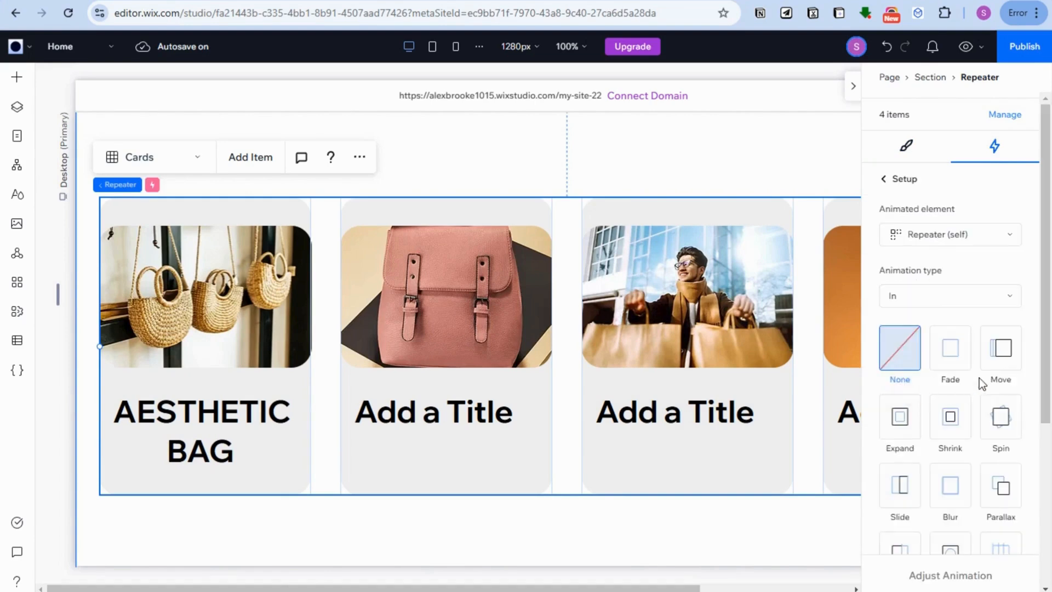
pyautogui.click(1001, 375)
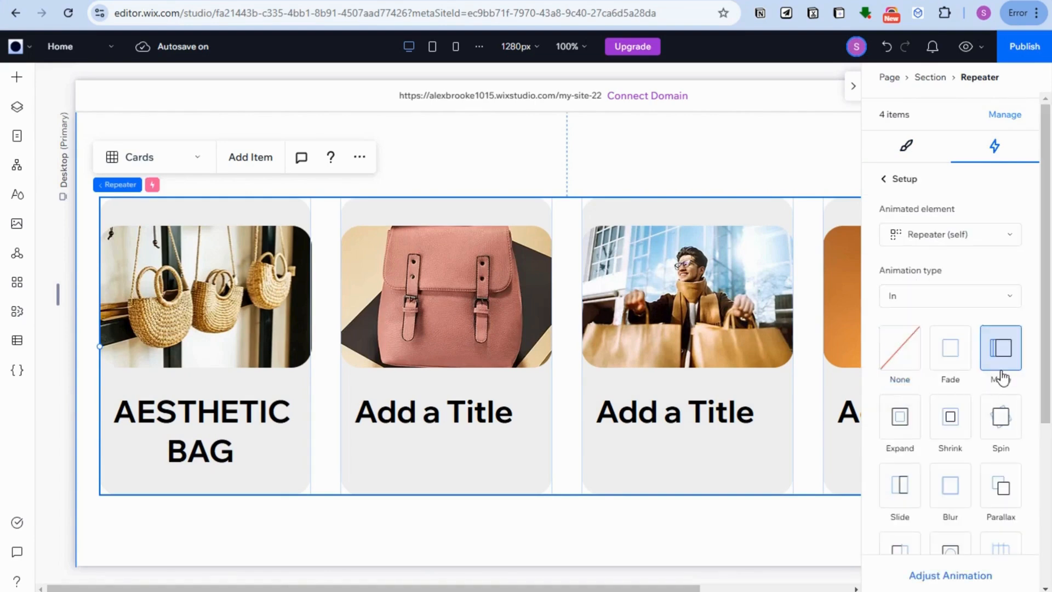
# Adjust the repeater's Move In animation to a 271° angle, 200% distance and an animation area from about 25% to 100%
pyautogui.click(958, 576)
pyautogui.moveTo(897, 284); pyautogui.dragTo(879, 258)
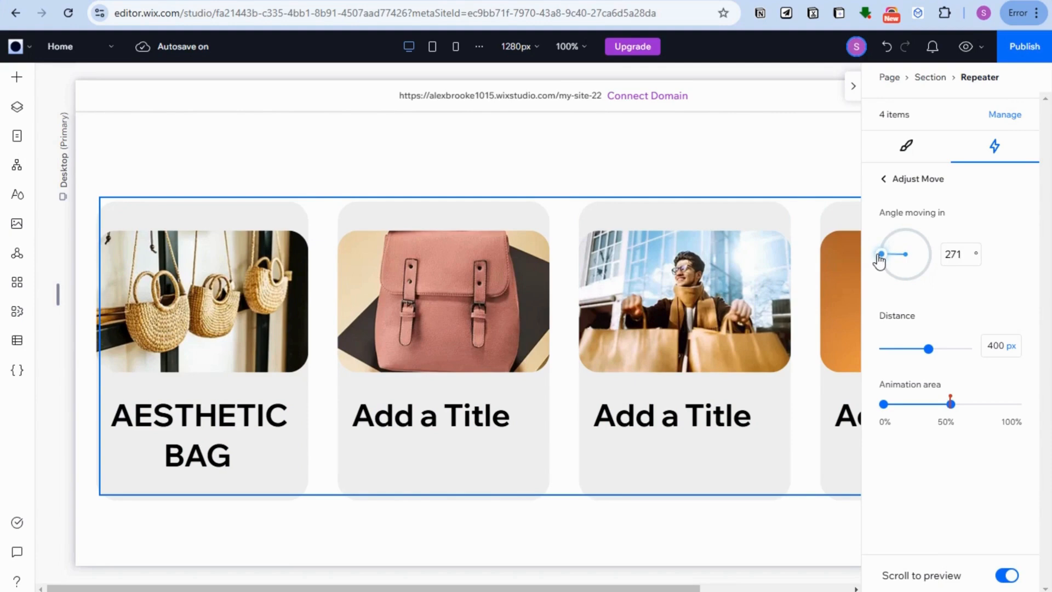
pyautogui.click(999, 346)
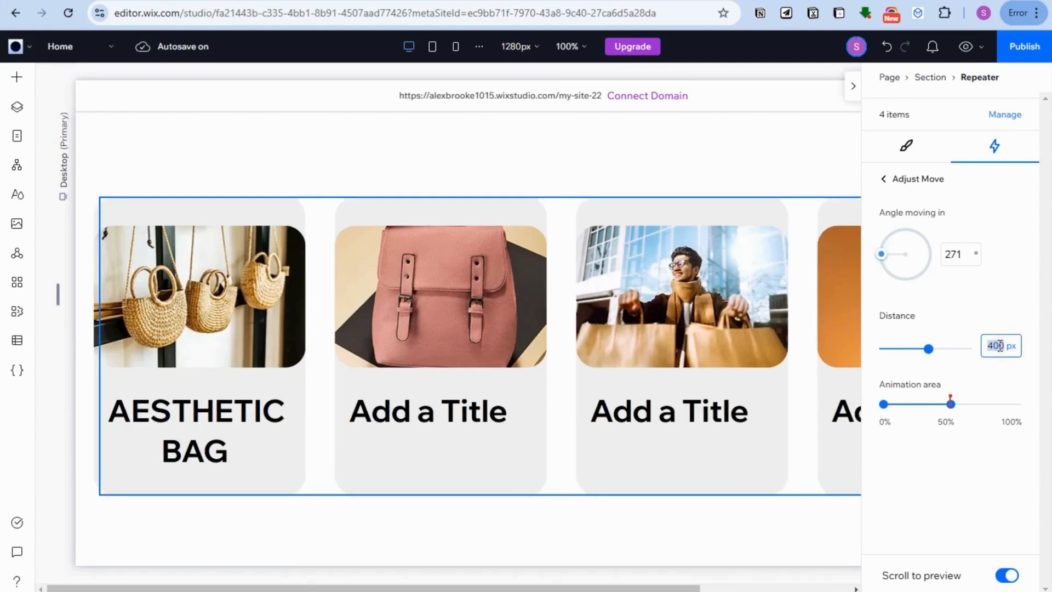
pyautogui.write('200')
pyautogui.press('Return')
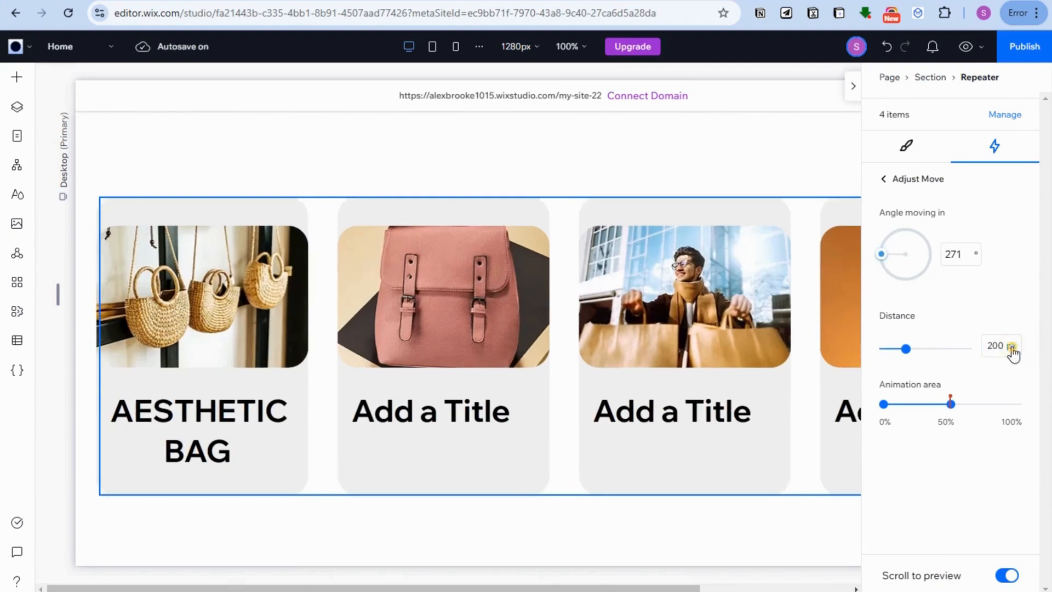
pyautogui.click(1011, 347)
pyautogui.click(965, 431)
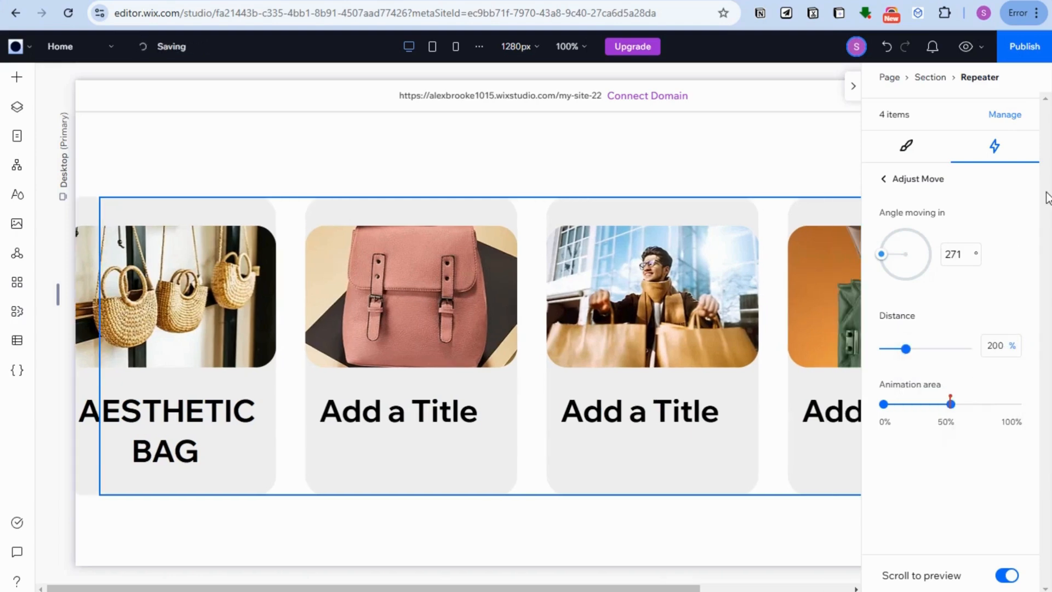
pyautogui.moveTo(883, 405); pyautogui.dragTo(1019, 406)
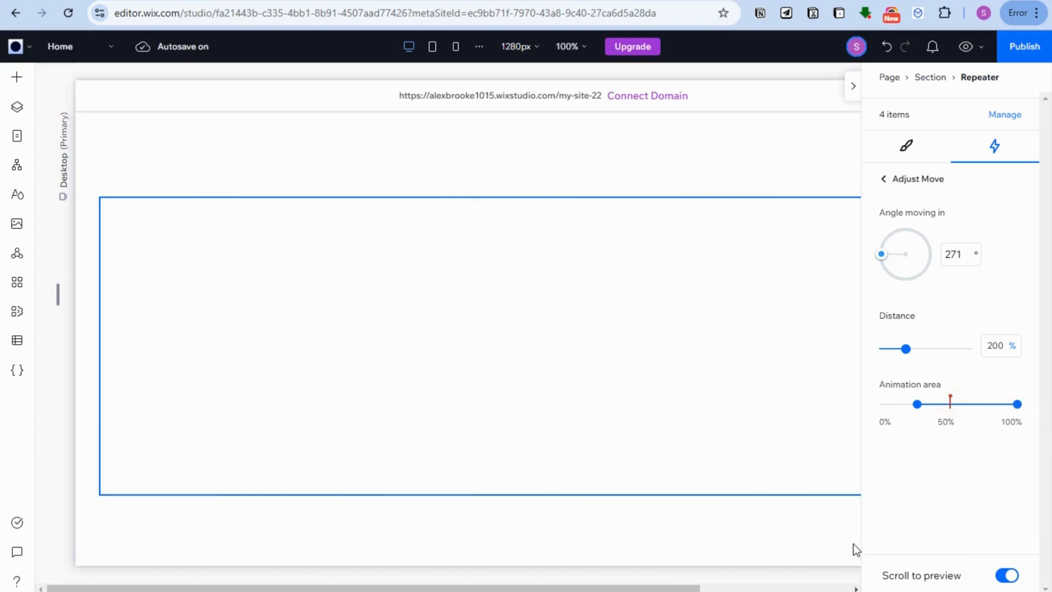
# Preview the site to check the repeater's Move animation while scrolling, and return to the editor
pyautogui.click(965, 46)
pyautogui.scroll(-10, 944, 203)
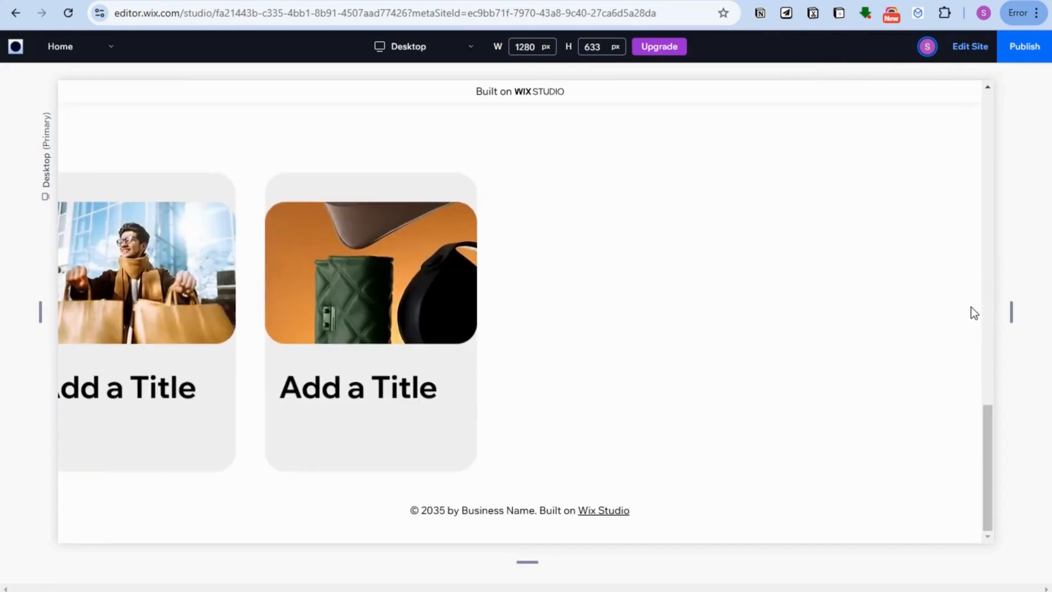
pyautogui.click(984, 443)
pyautogui.moveTo(985, 426); pyautogui.dragTo(993, 471)
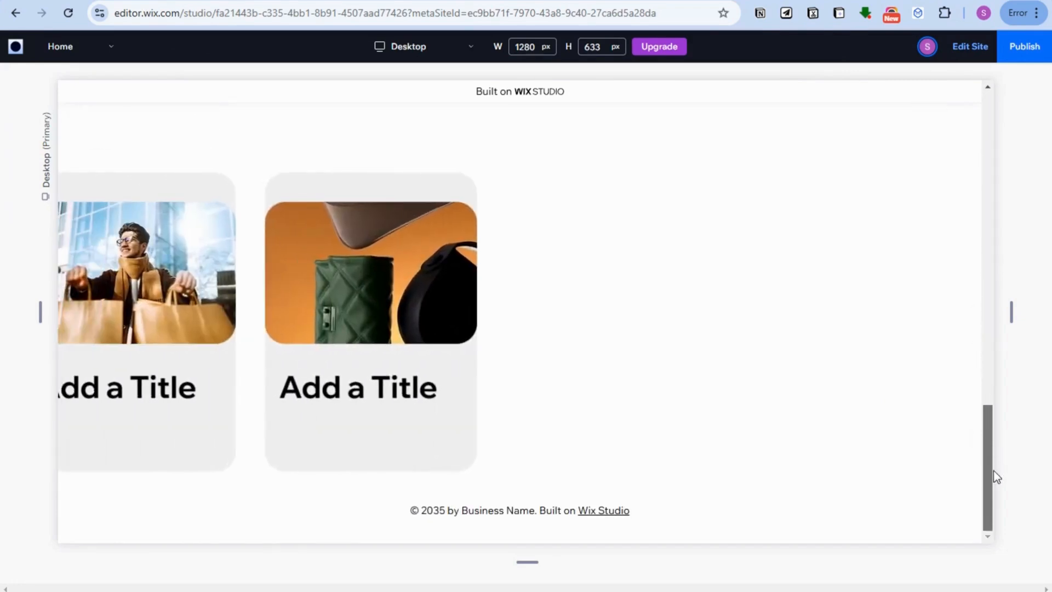
pyautogui.moveTo(988, 408); pyautogui.dragTo(984, 212)
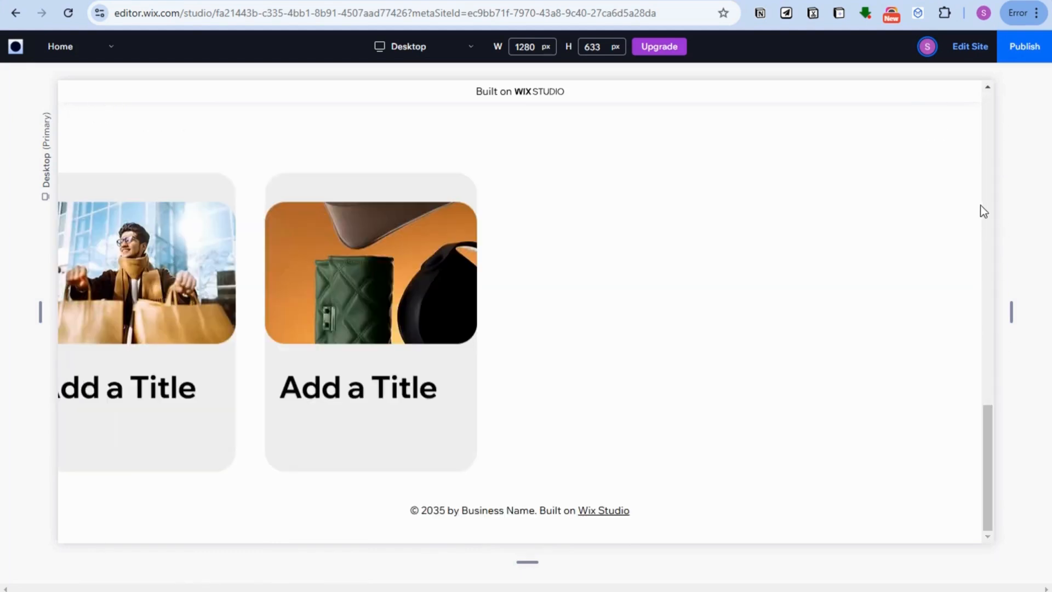
pyautogui.click(966, 45)
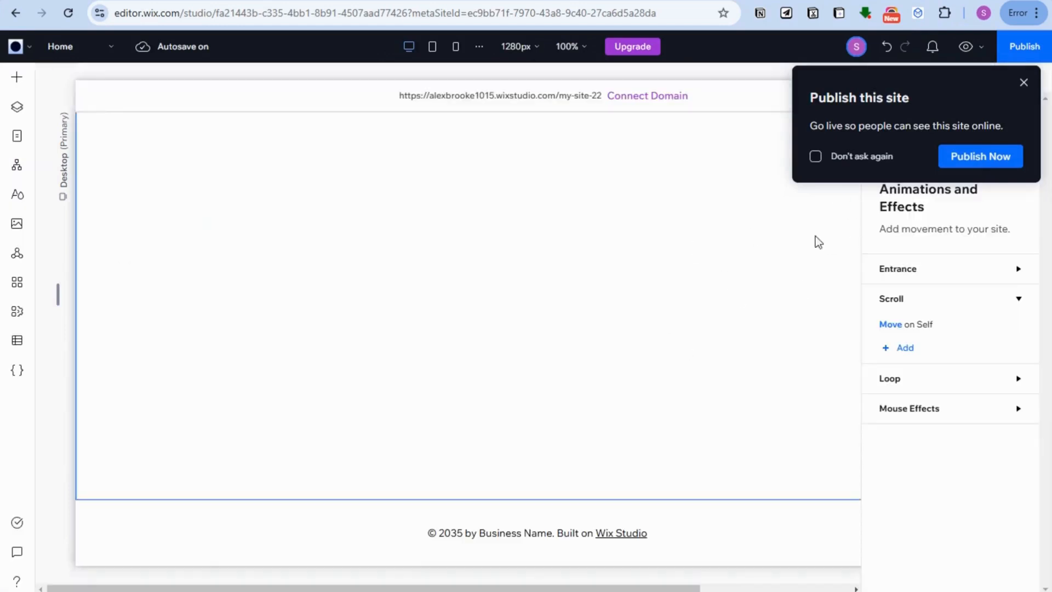
pyautogui.click(1023, 84)
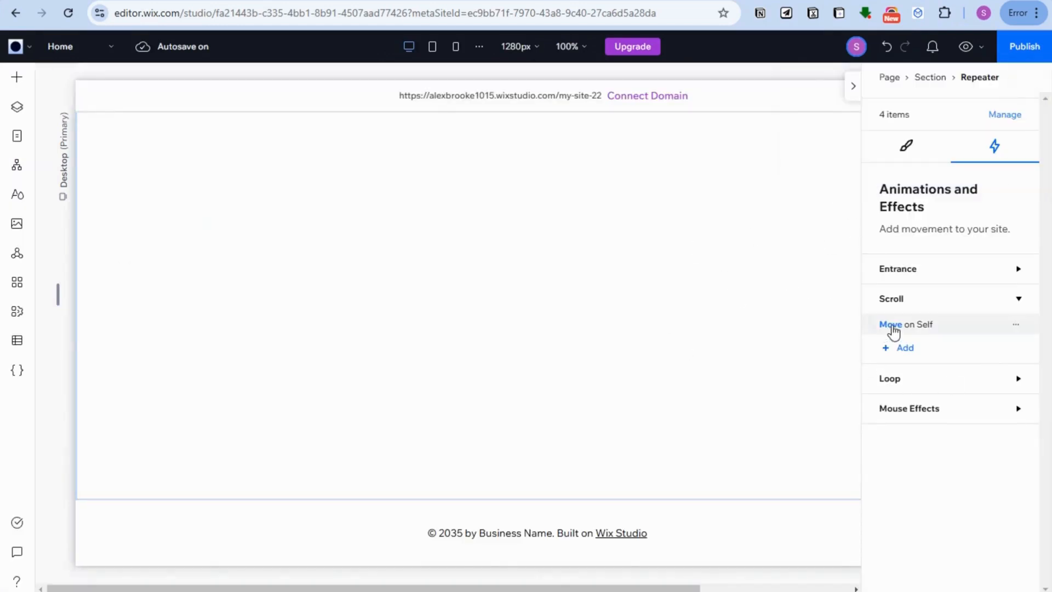
# Change the repeater's Move scroll animation type to Out
pyautogui.click(891, 325)
pyautogui.click(915, 300)
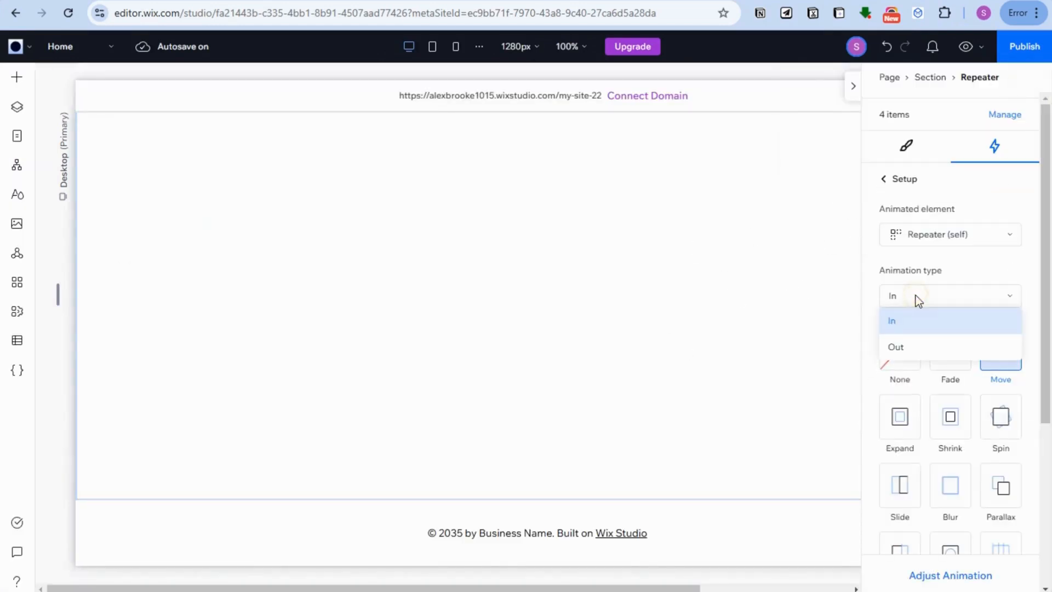
pyautogui.click(909, 346)
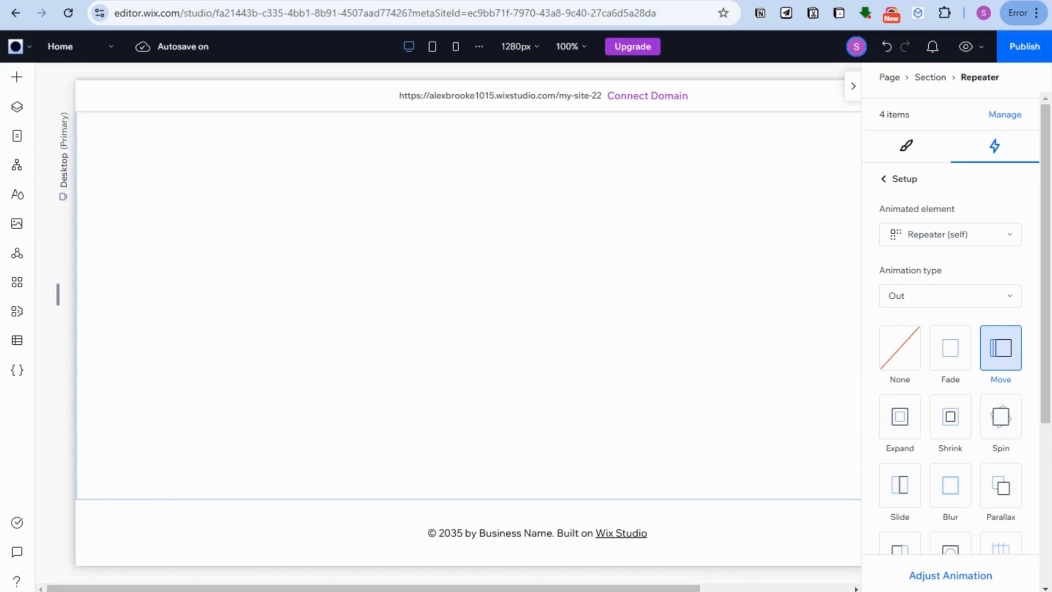
# Adjust the Move Out animation to a 272° angle and 200% distance, and end its animation area at 84%
pyautogui.click(943, 576)
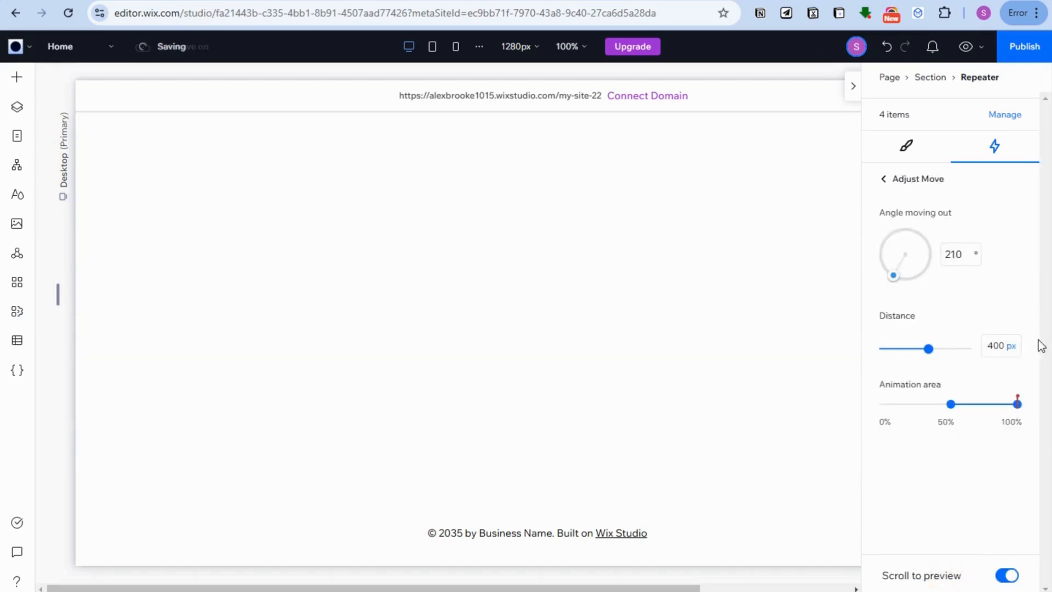
pyautogui.click(893, 277)
pyautogui.moveTo(873, 261); pyautogui.dragTo(873, 253)
pyautogui.click(1002, 351)
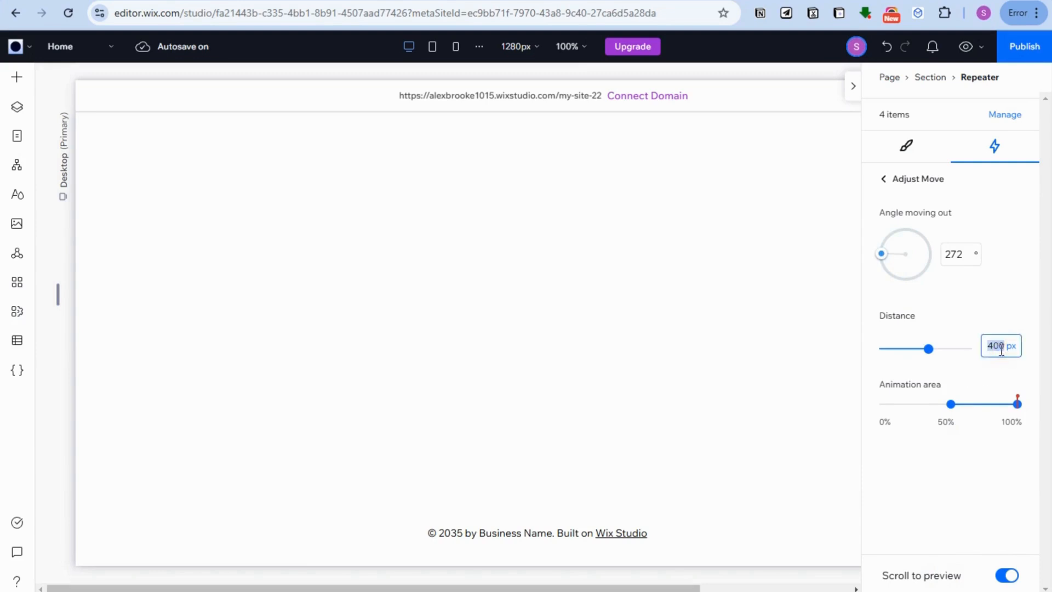
pyautogui.write('200')
pyautogui.click(1014, 346)
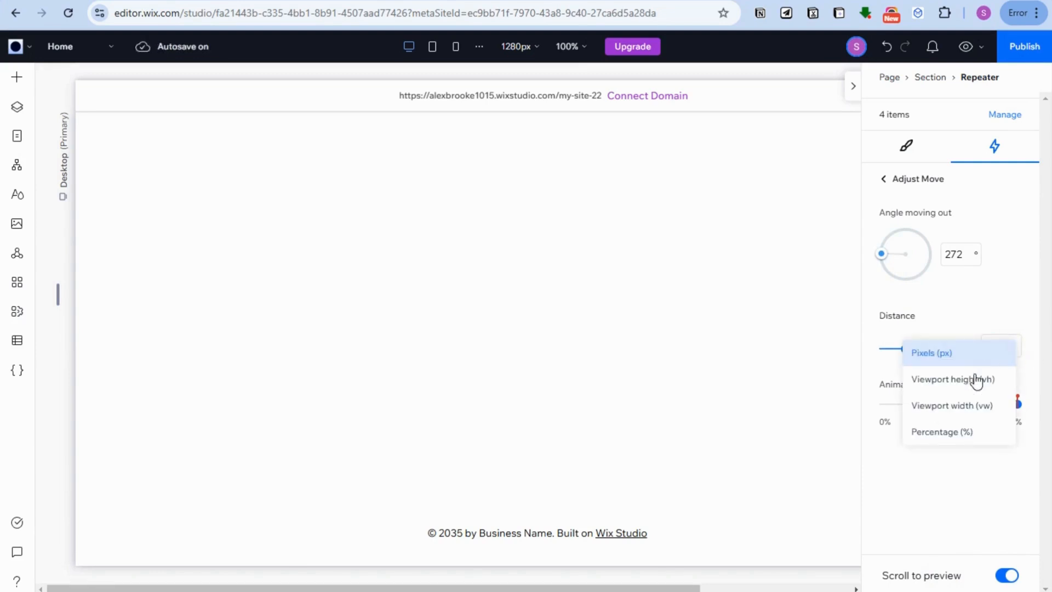
pyautogui.click(968, 432)
pyautogui.moveTo(1016, 406); pyautogui.dragTo(996, 407)
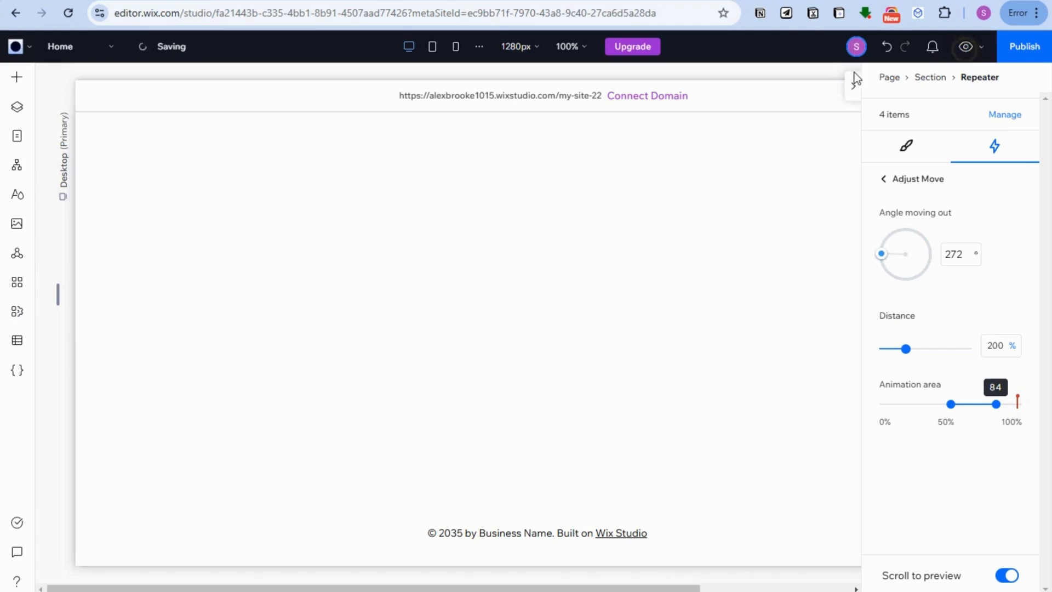
# Preview the site to check the repeater's Move Out animation while scrolling, and return to the editor
pyautogui.click(966, 48)
pyautogui.press('Escape')
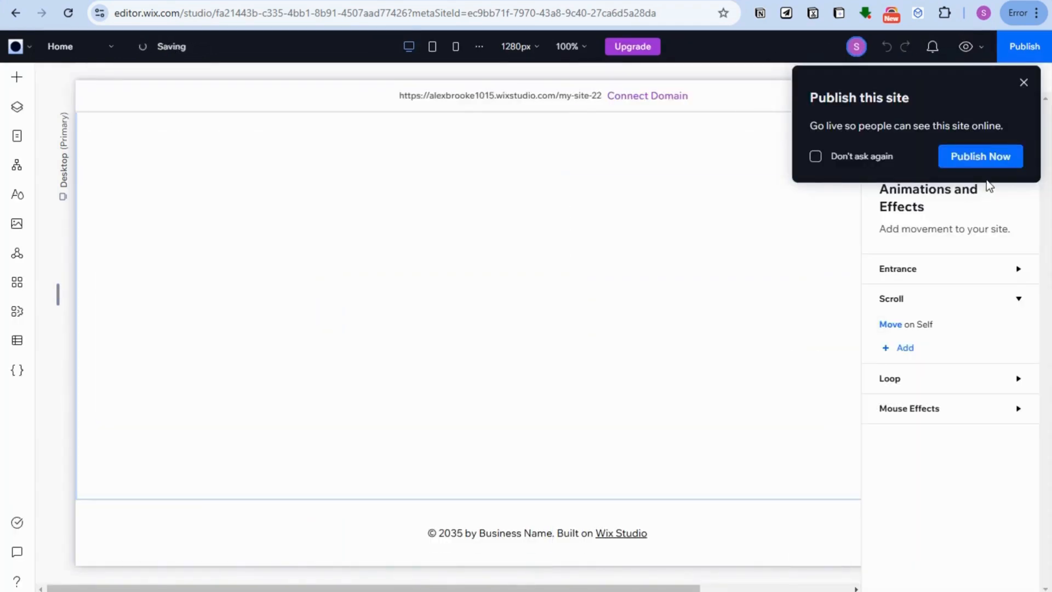
pyautogui.click(1023, 82)
pyautogui.click(966, 47)
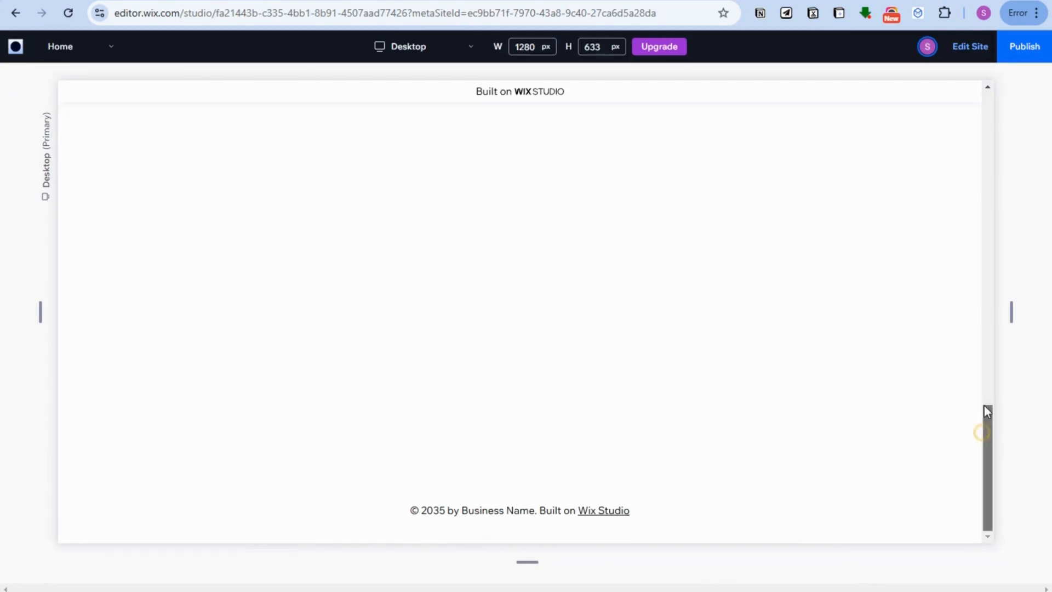
pyautogui.moveTo(984, 405); pyautogui.dragTo(1001, 186)
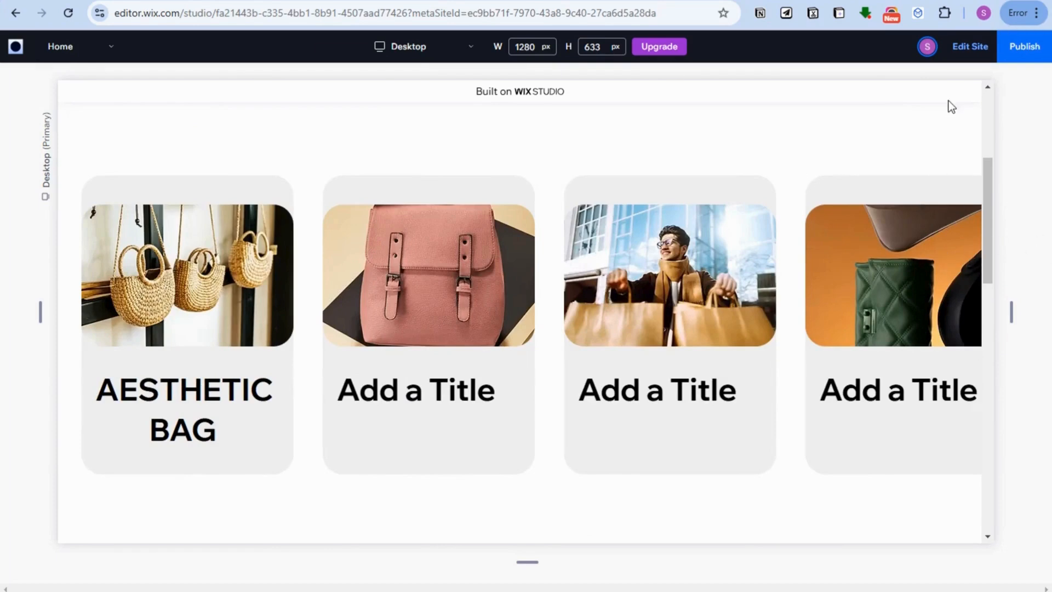
pyautogui.click(961, 48)
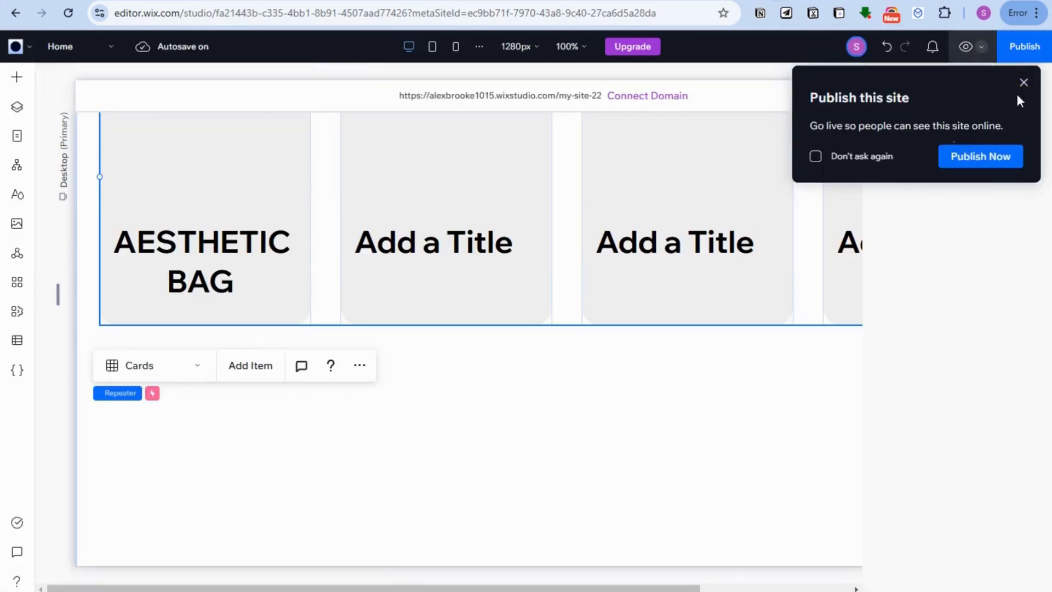
pyautogui.click(1023, 82)
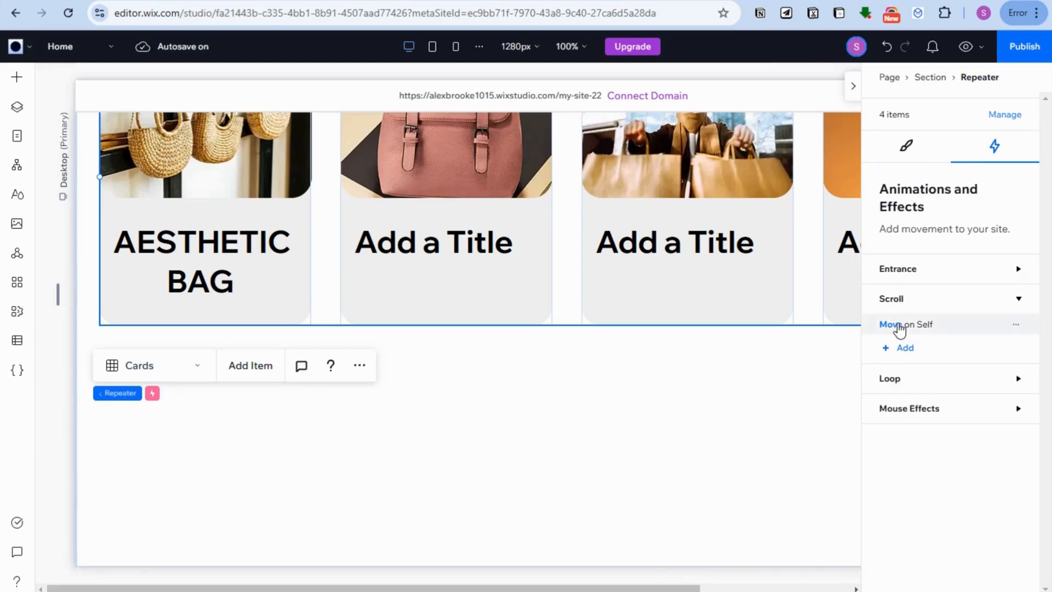
# Set the Move Out animation's distance to 100% and its animation area from about 73% to 100%
pyautogui.click(898, 324)
pyautogui.click(972, 575)
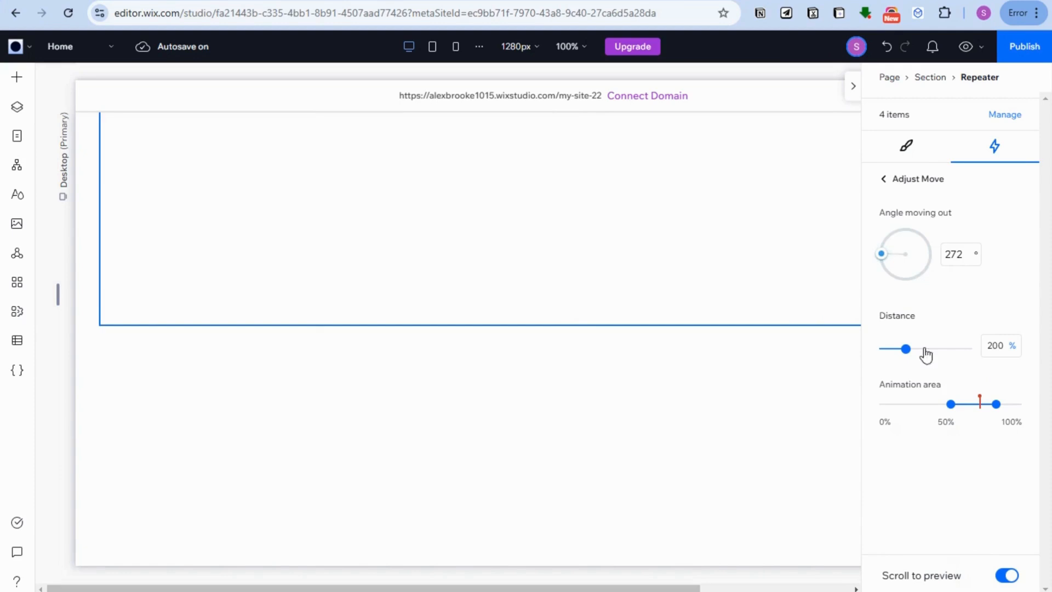
pyautogui.click(995, 346)
pyautogui.write('1')
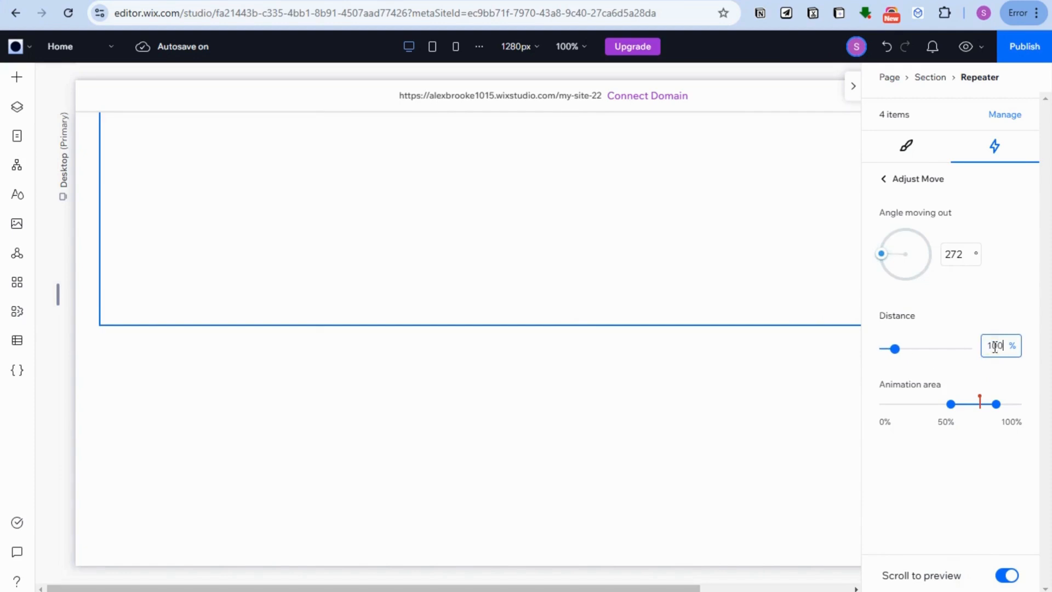
pyautogui.moveTo(996, 404); pyautogui.dragTo(1025, 411)
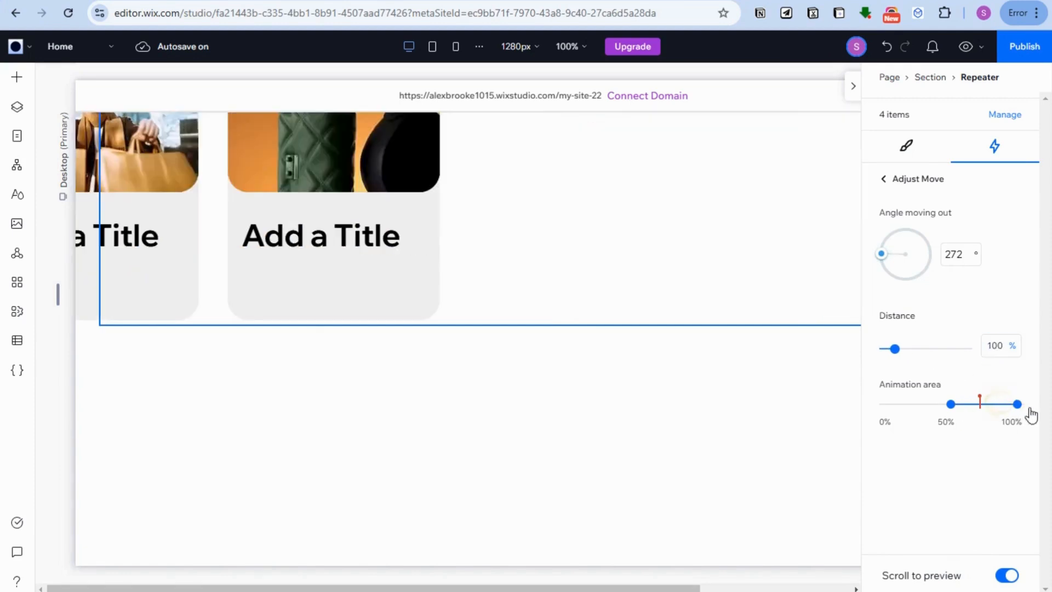
pyautogui.moveTo(964, 414); pyautogui.dragTo(981, 410)
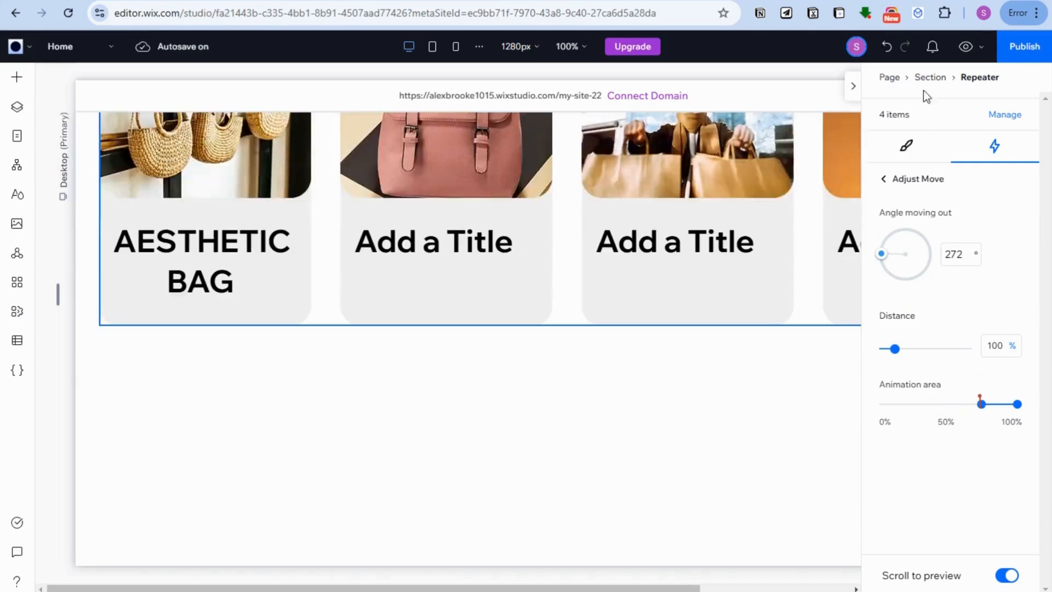
# Preview the site to check the repeater's Out animation at 100% distance while scrolling, and return to the editor
pyautogui.click(964, 49)
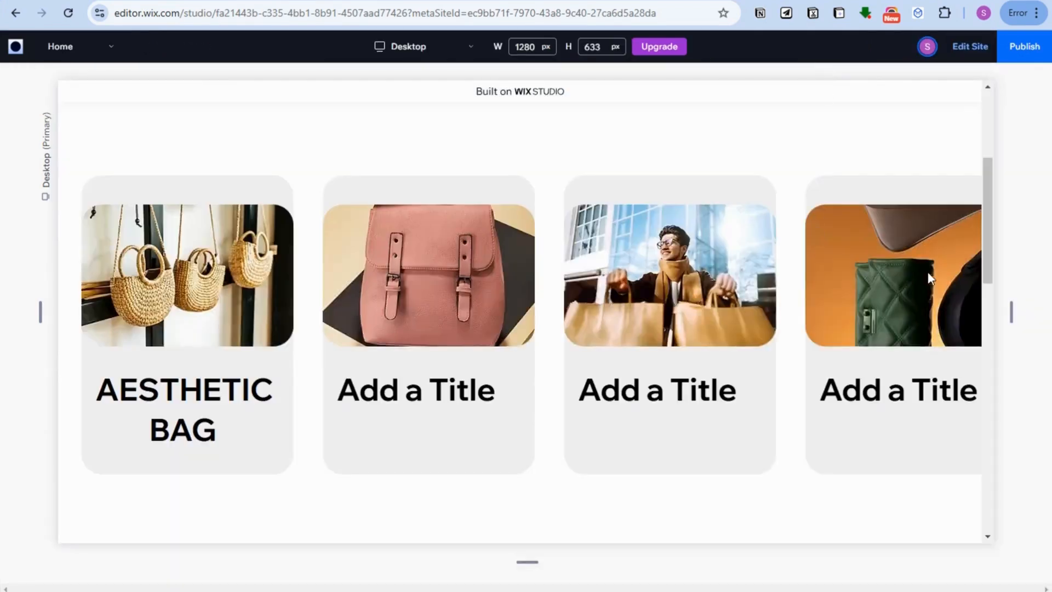
pyautogui.scroll(-5, 936, 288)
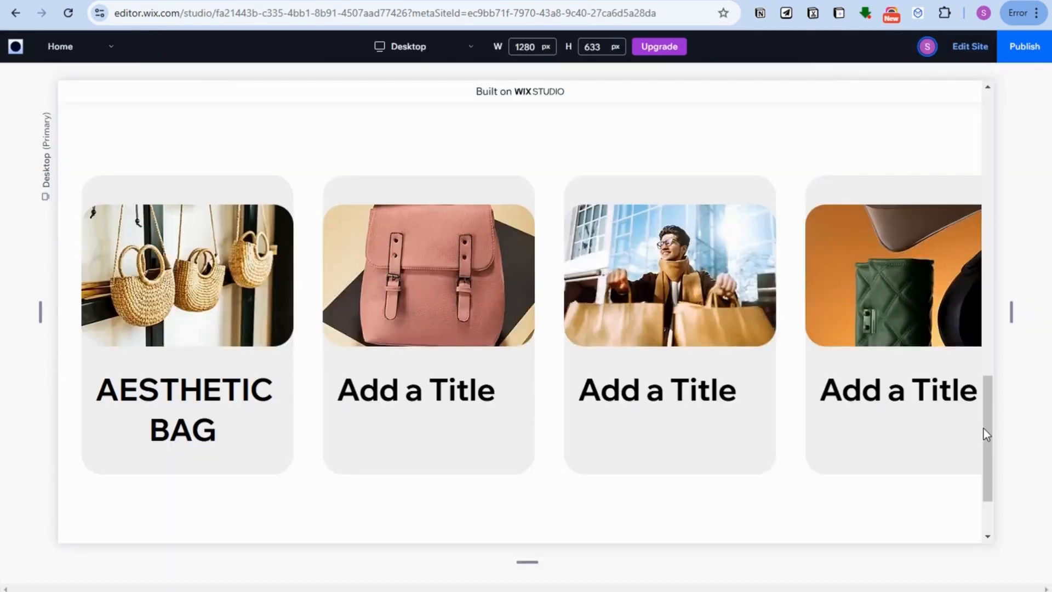
pyautogui.moveTo(984, 429); pyautogui.dragTo(996, 181)
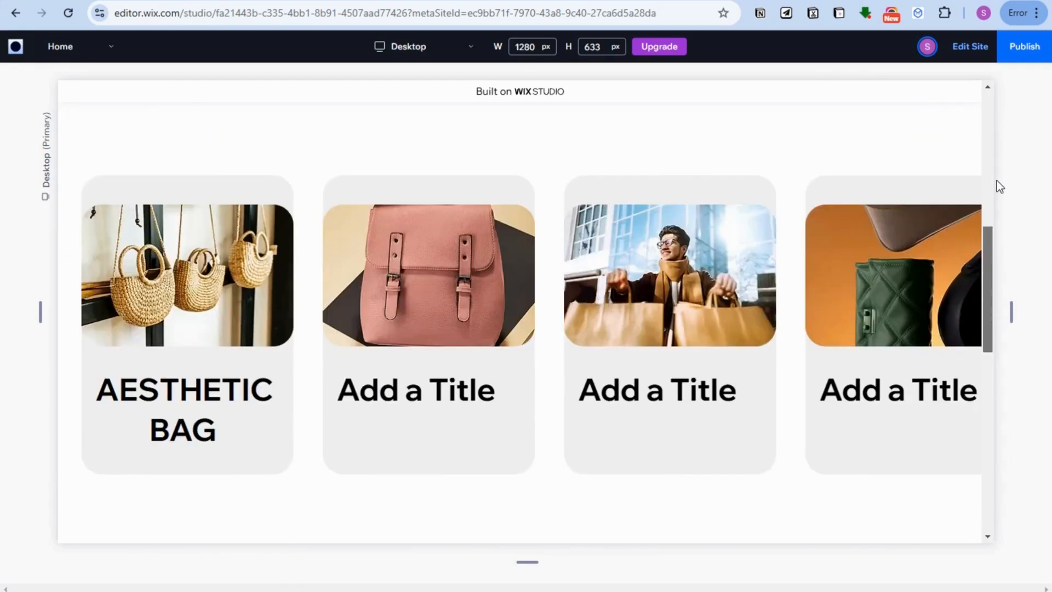
pyautogui.click(970, 46)
pyautogui.click(1022, 82)
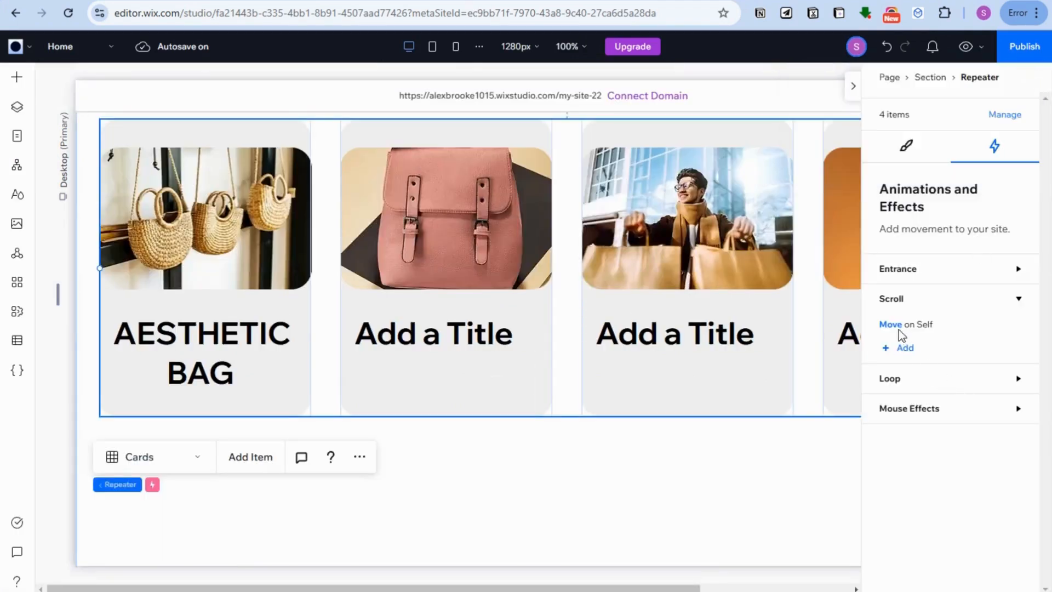
# Set the Move Out animation's area from about 61% to 78% and its distance to 50%
pyautogui.click(906, 324)
pyautogui.click(978, 575)
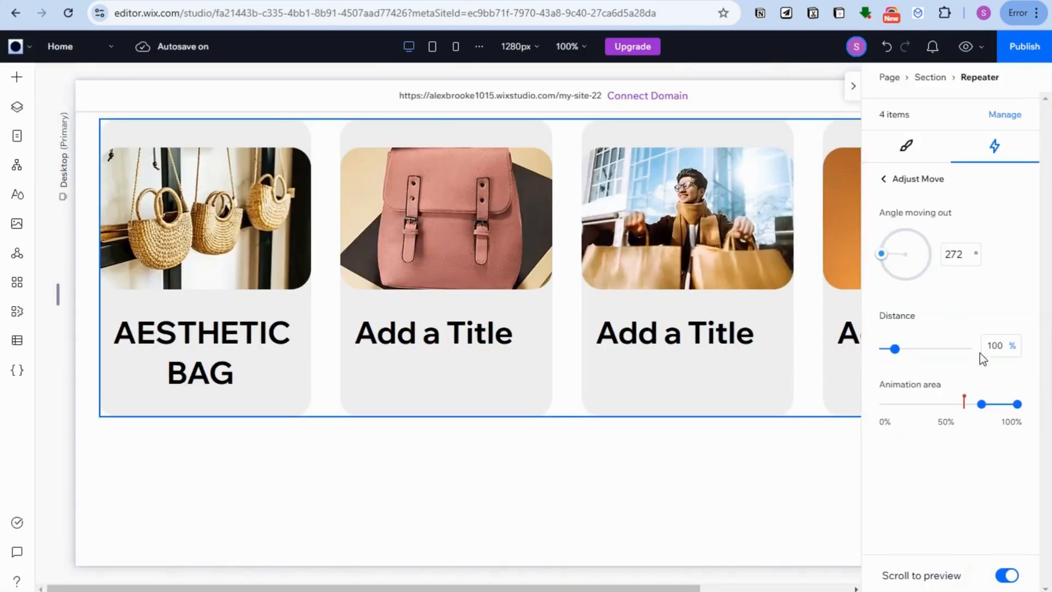
pyautogui.moveTo(980, 410)
pyautogui.mouseDown()
pyautogui.moveTo(965, 407)
pyautogui.moveTo(989, 412)
pyautogui.mouseUp()
pyautogui.doubleClick(995, 346)
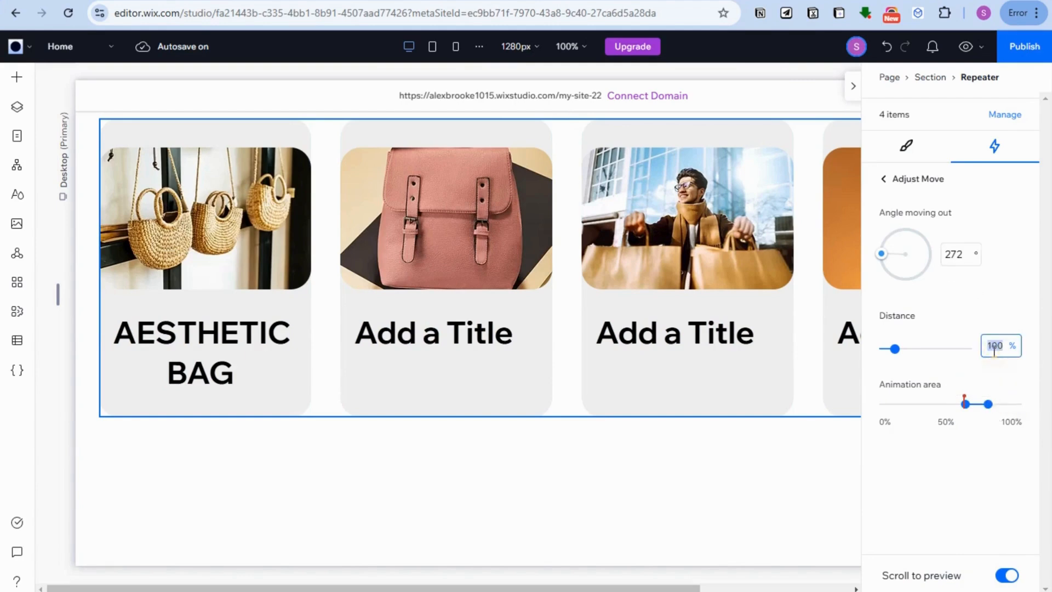
pyautogui.write('50')
# Preview the site to check the repeater's Out animation at 50% distance while scrolling, and return to the editor
pyautogui.click(966, 47)
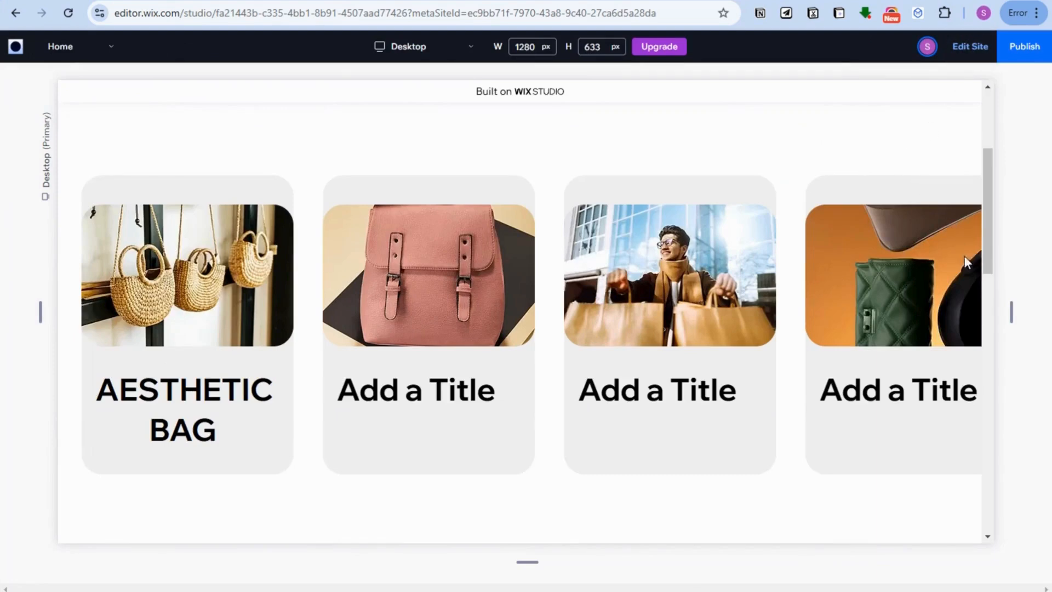
pyautogui.moveTo(987, 257); pyautogui.dragTo(990, 159)
pyautogui.moveTo(990, 198); pyautogui.dragTo(963, 90)
pyautogui.click(968, 47)
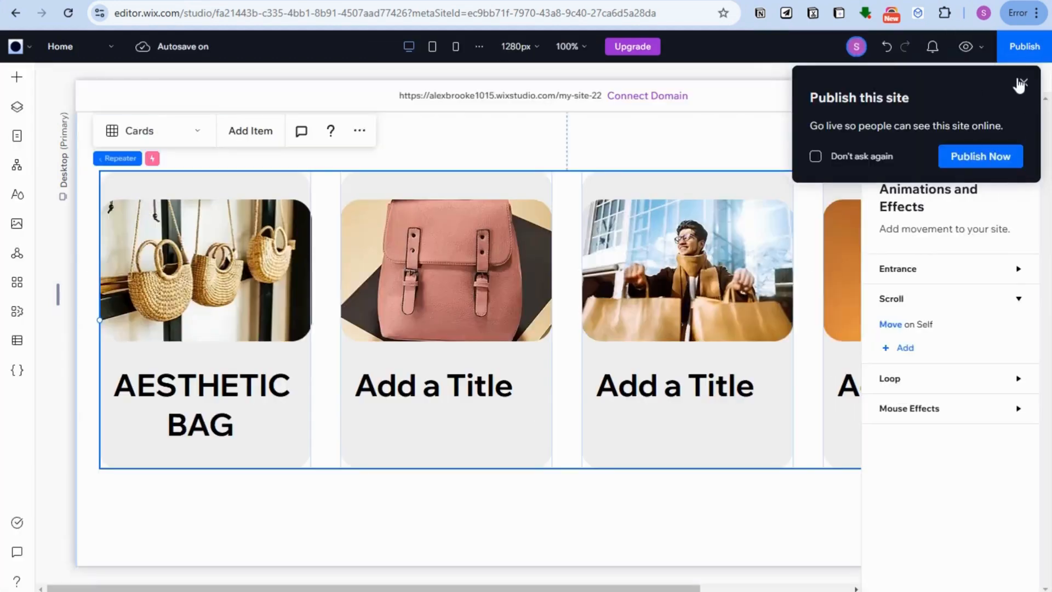
pyautogui.click(1022, 82)
# Change the repeater's Move scroll animation type back to In
pyautogui.click(892, 324)
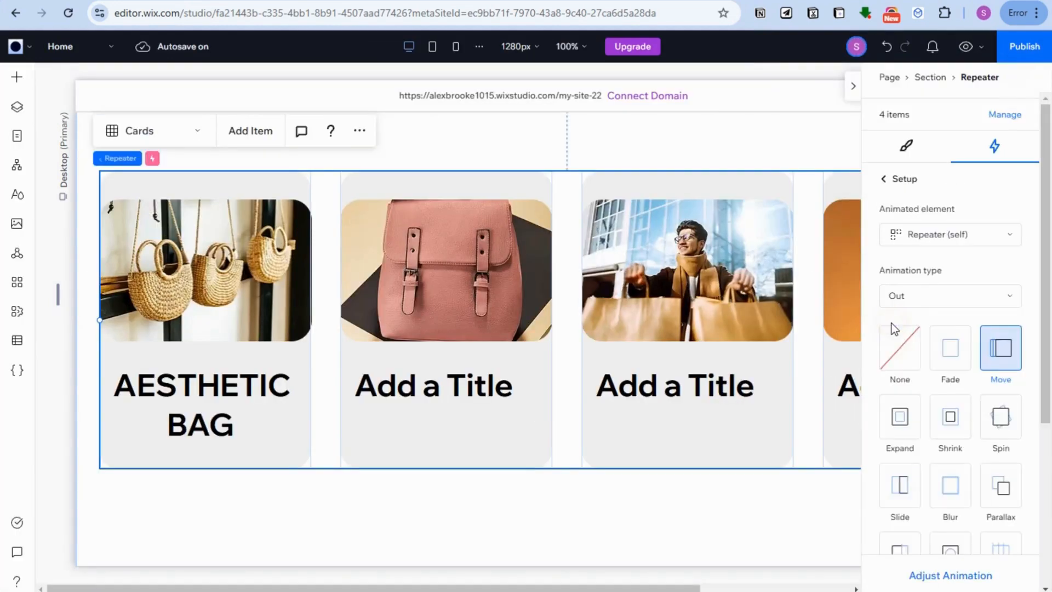
pyautogui.click(934, 294)
pyautogui.click(907, 323)
# Adjust the Move In animation to a 272° angle and 50% distance, and start its animation area at about 27%
pyautogui.click(947, 577)
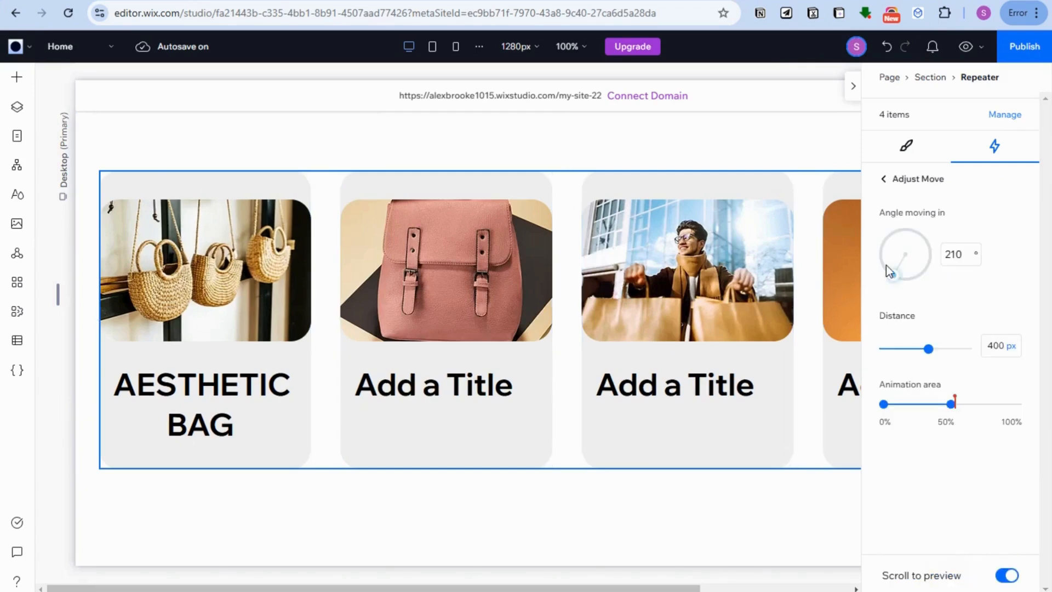
pyautogui.moveTo(885, 274); pyautogui.dragTo(874, 252)
pyautogui.click(994, 349)
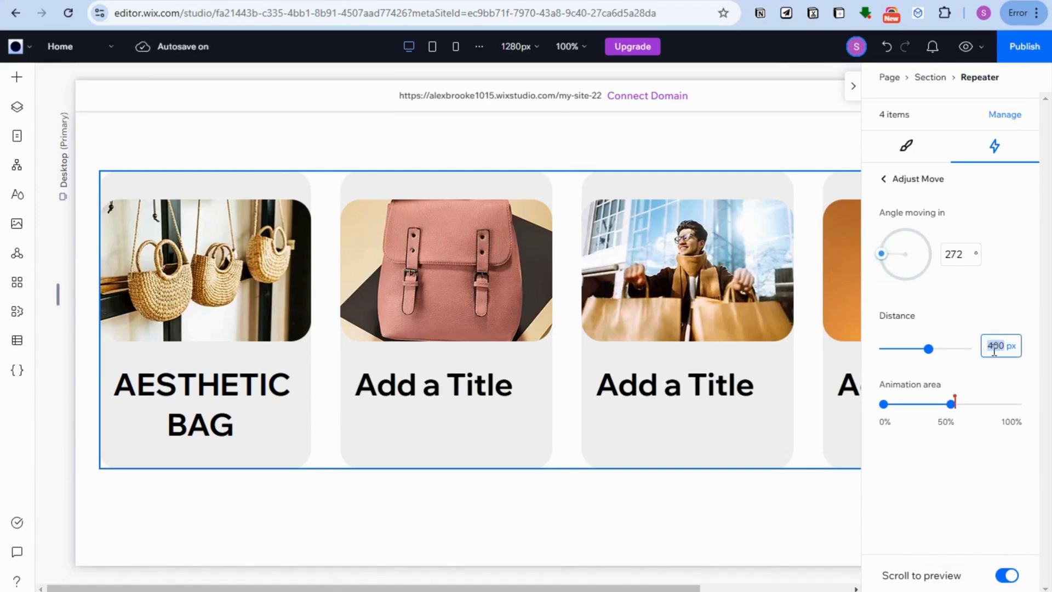
pyautogui.write('2')
pyautogui.click(1009, 346)
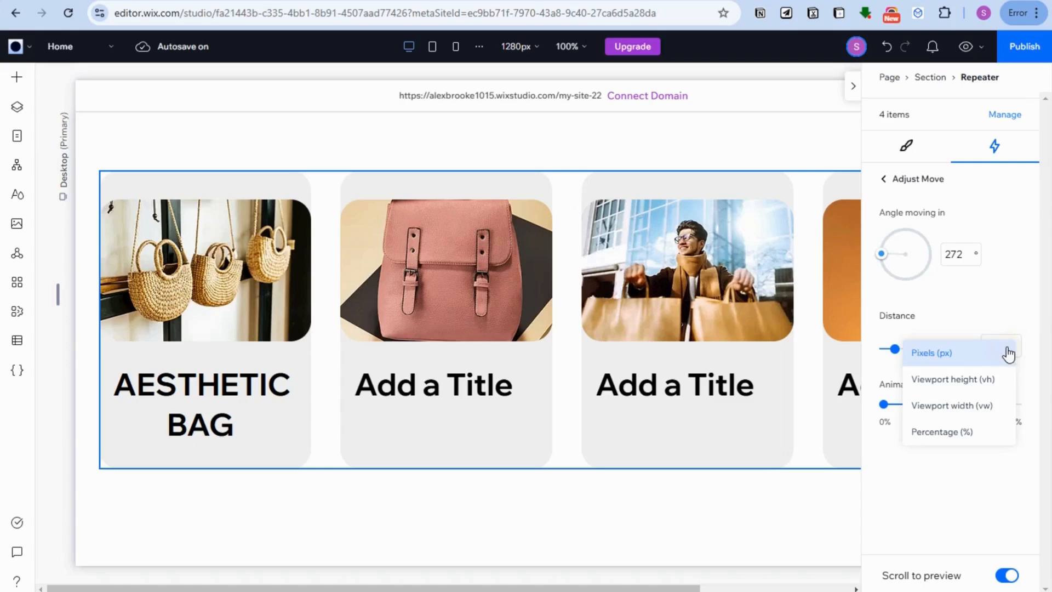
pyautogui.click(954, 437)
pyautogui.click(995, 349)
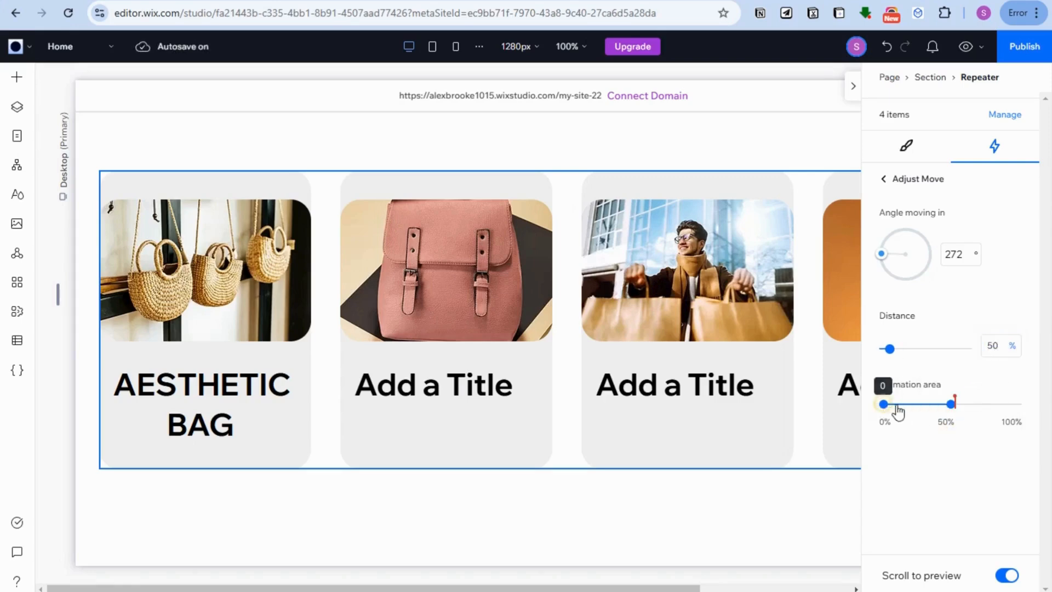
pyautogui.moveTo(883, 404); pyautogui.dragTo(921, 406)
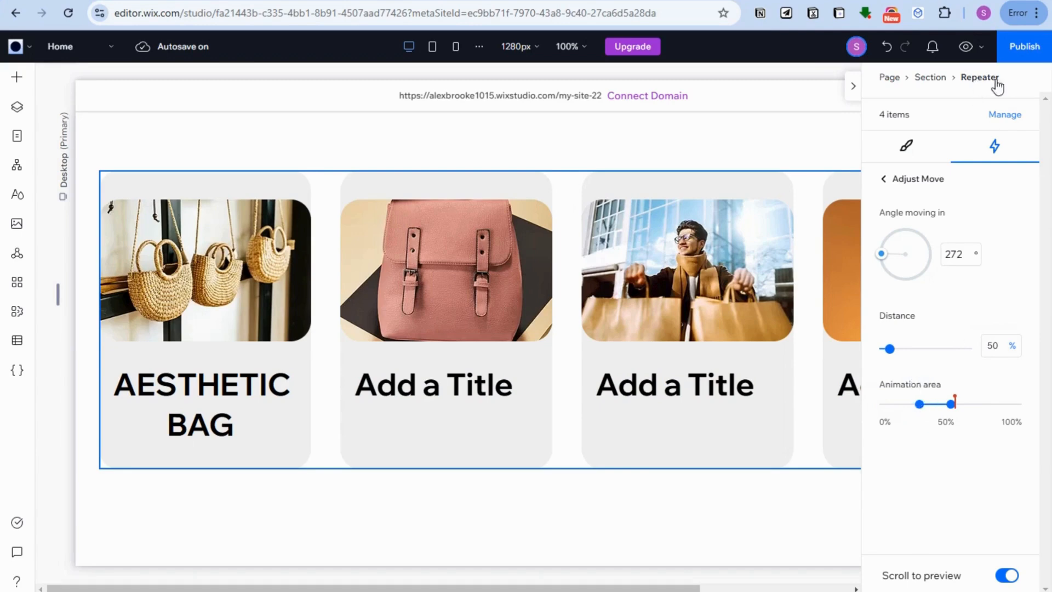
# Preview the site to check the repeater's Move In animation while scrolling, and return to the editor
pyautogui.click(967, 50)
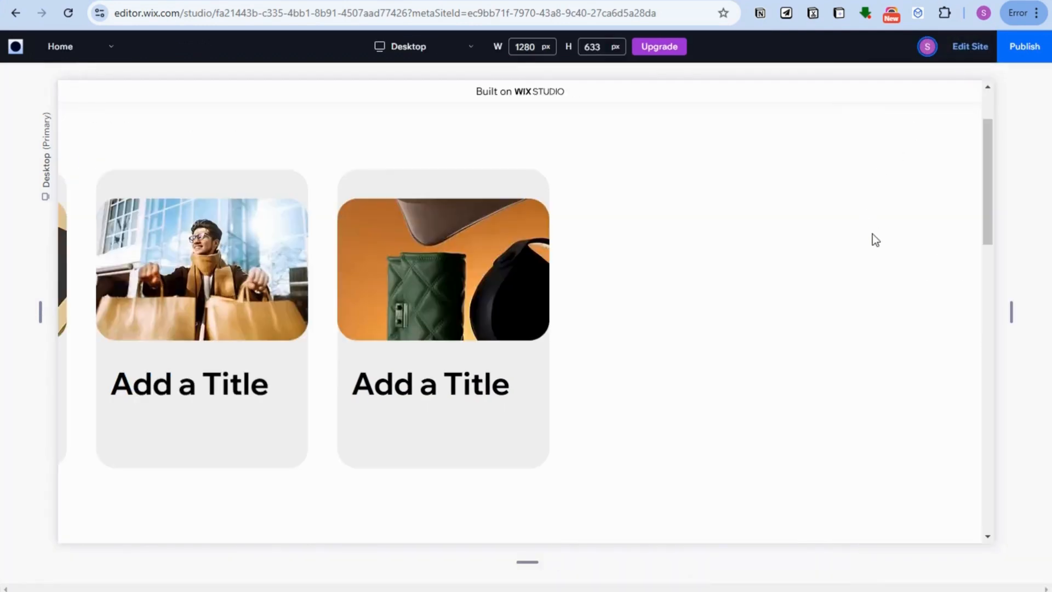
pyautogui.scroll(-3, 967, 255)
pyautogui.moveTo(982, 210); pyautogui.dragTo(1033, 391)
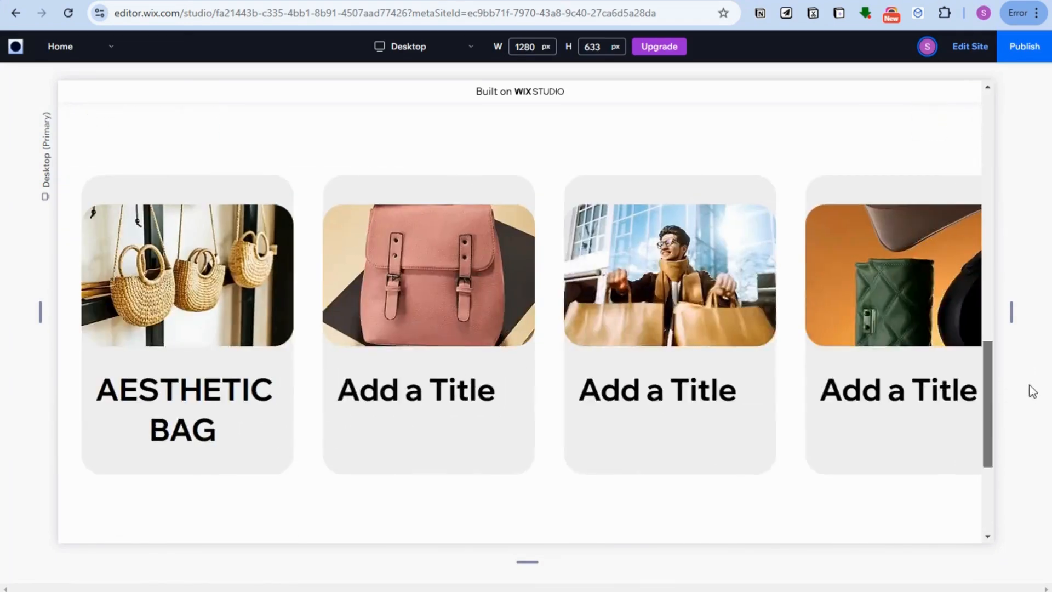
pyautogui.click(971, 48)
pyautogui.click(1024, 85)
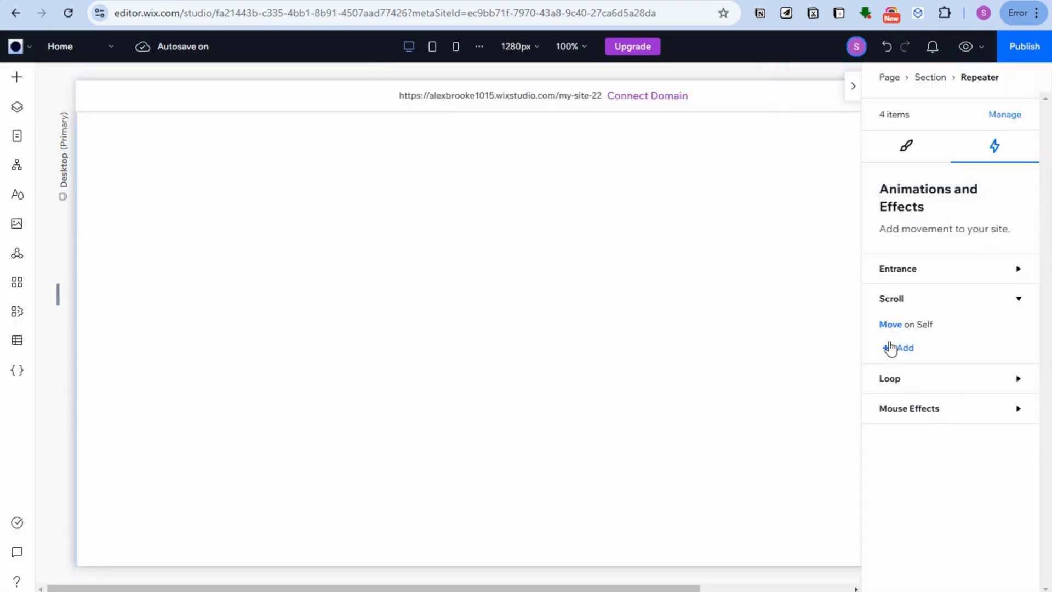
# Set the start of the Move In animation's area to about 34%
pyautogui.click(892, 325)
pyautogui.click(960, 575)
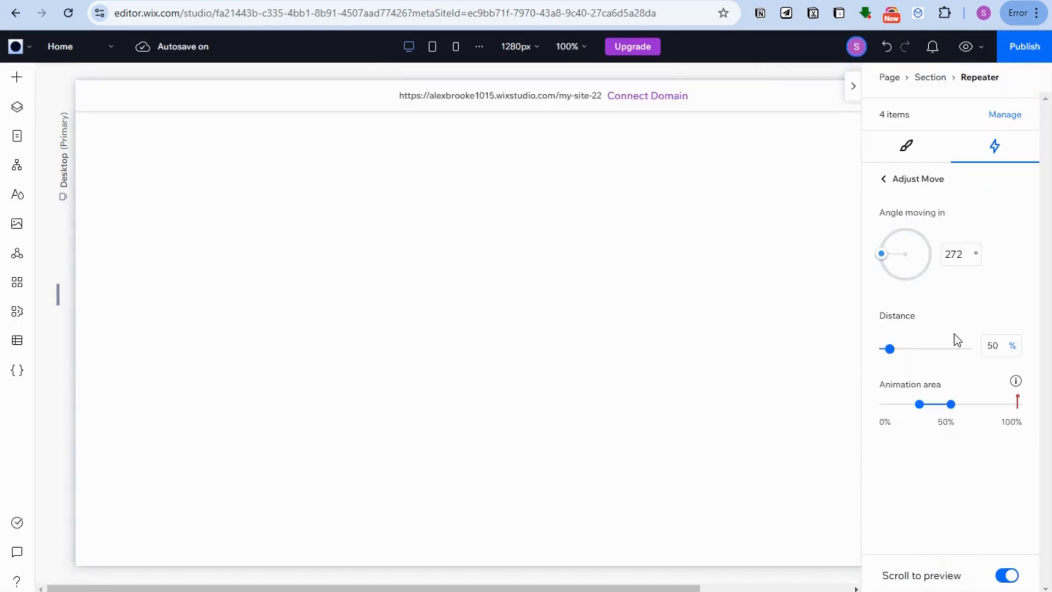
pyautogui.moveTo(925, 412); pyautogui.dragTo(929, 408)
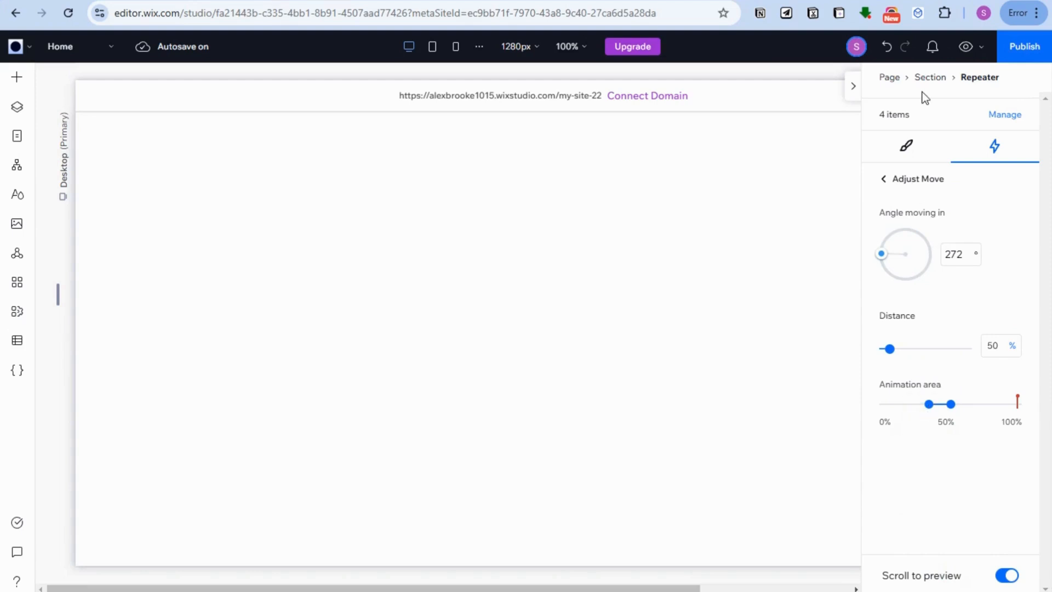
# Preview the site down to the footer to check the repeater's scroll movement, and return to the editor
pyautogui.click(965, 47)
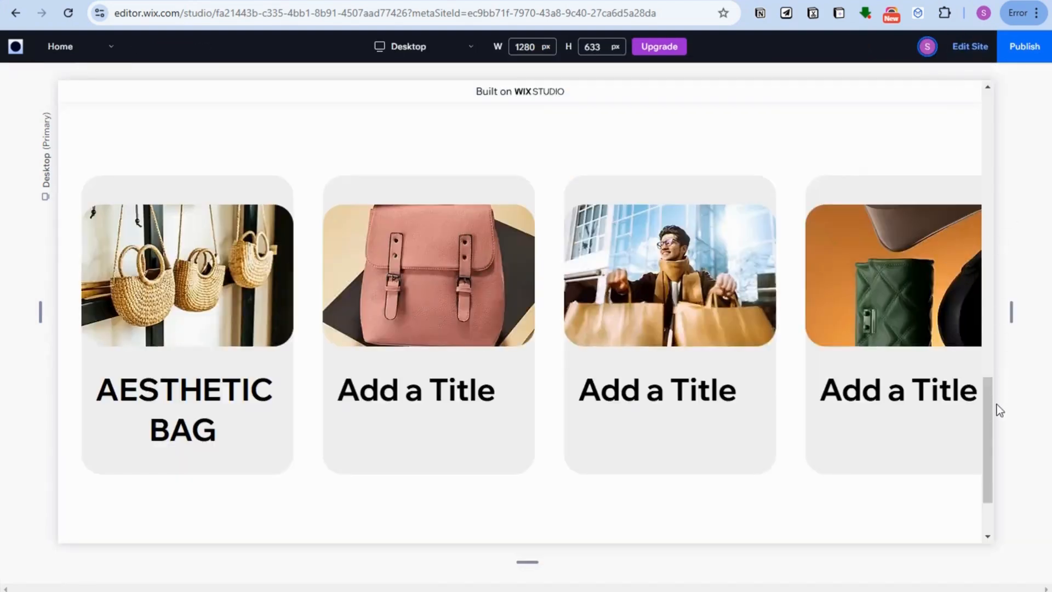
pyautogui.moveTo(984, 384); pyautogui.dragTo(995, 507)
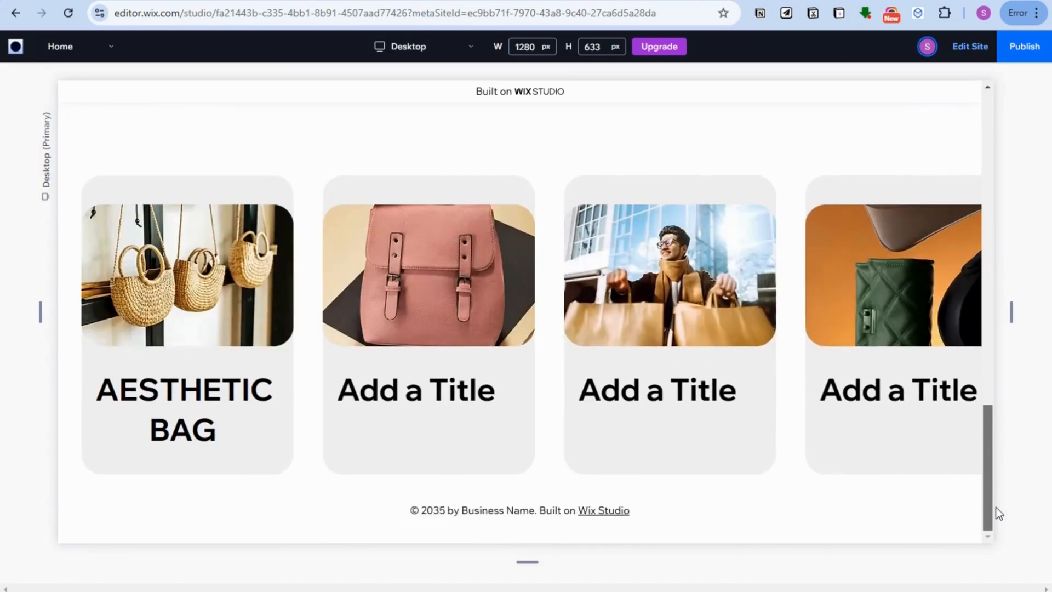
pyautogui.click(970, 47)
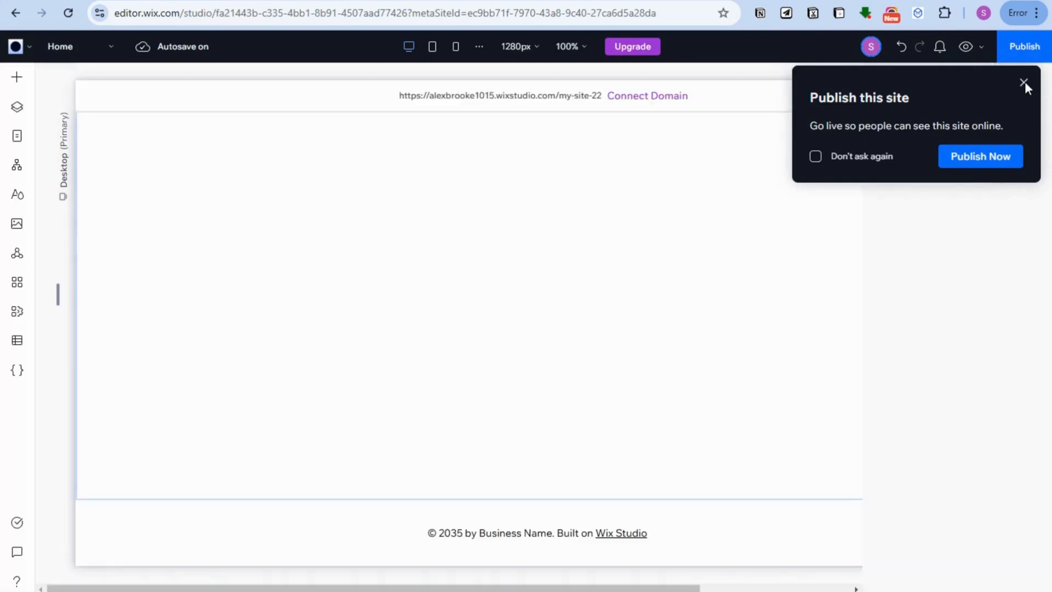
pyautogui.click(1023, 82)
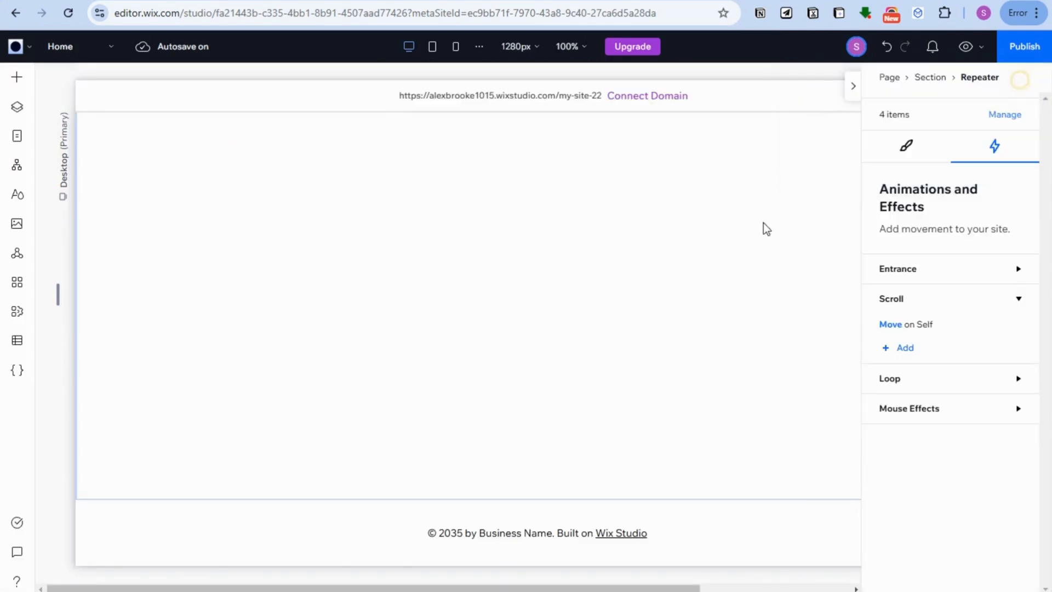
# Add a title text element to the section holding the product repeater
pyautogui.click(635, 311)
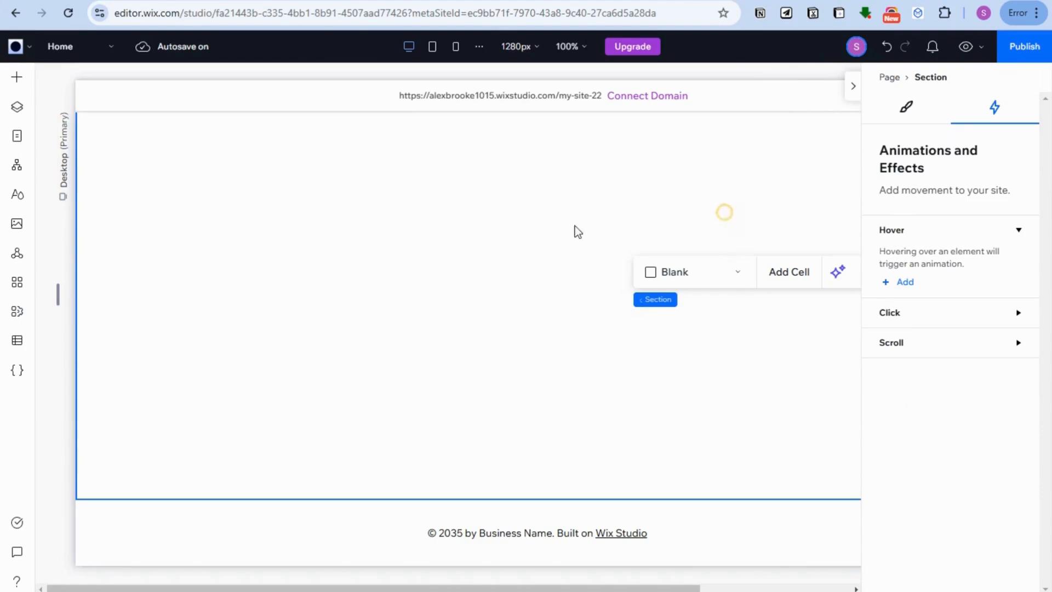
pyautogui.scroll(3, 479, 251)
pyautogui.click(908, 115)
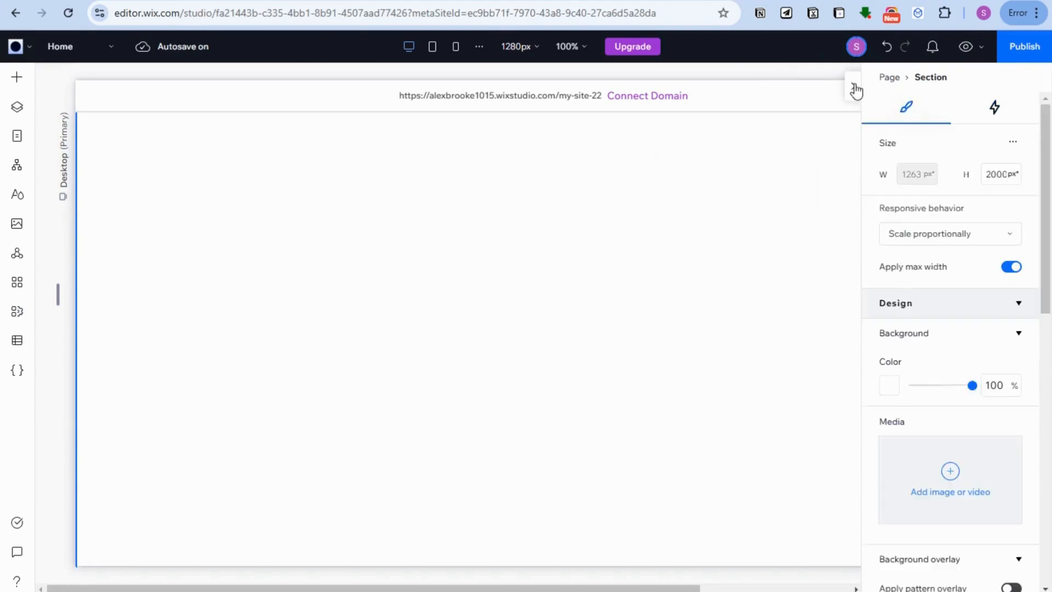
pyautogui.click(853, 86)
pyautogui.scroll(10, 696, 246)
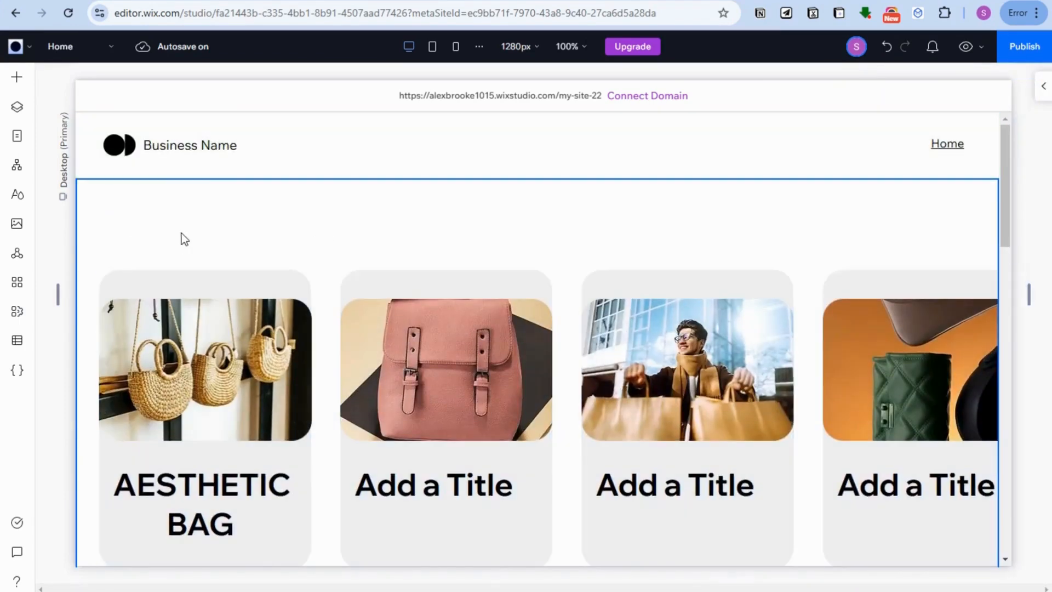
pyautogui.click(17, 78)
pyautogui.moveTo(284, 160); pyautogui.dragTo(552, 184)
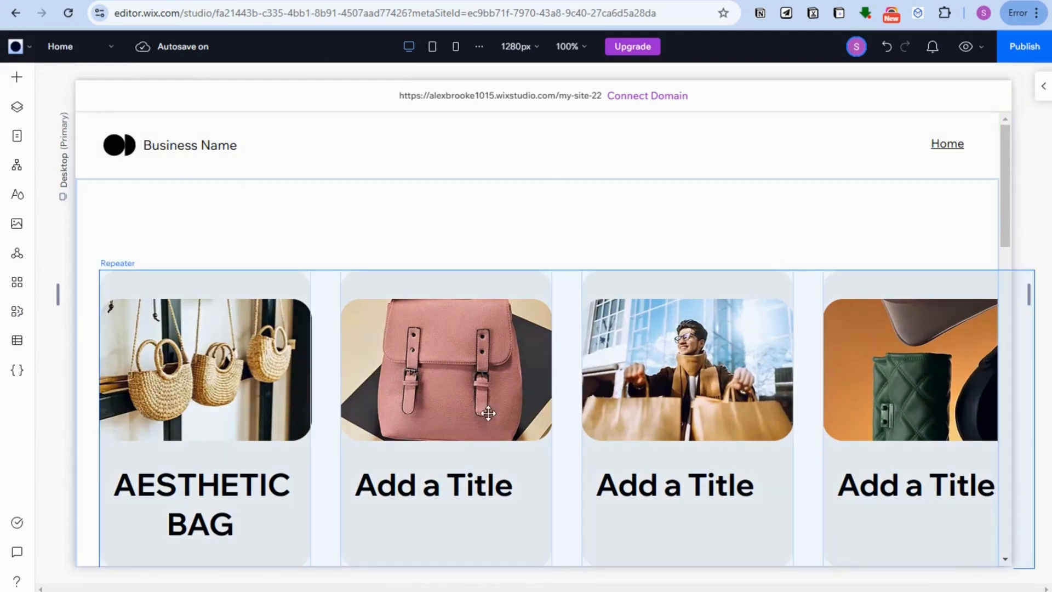
# Move the new title above the first product card, at about 22 px horizontally and 49 px vertically in the section
pyautogui.scroll(-9, 643, 503)
pyautogui.scroll(4, 632, 480)
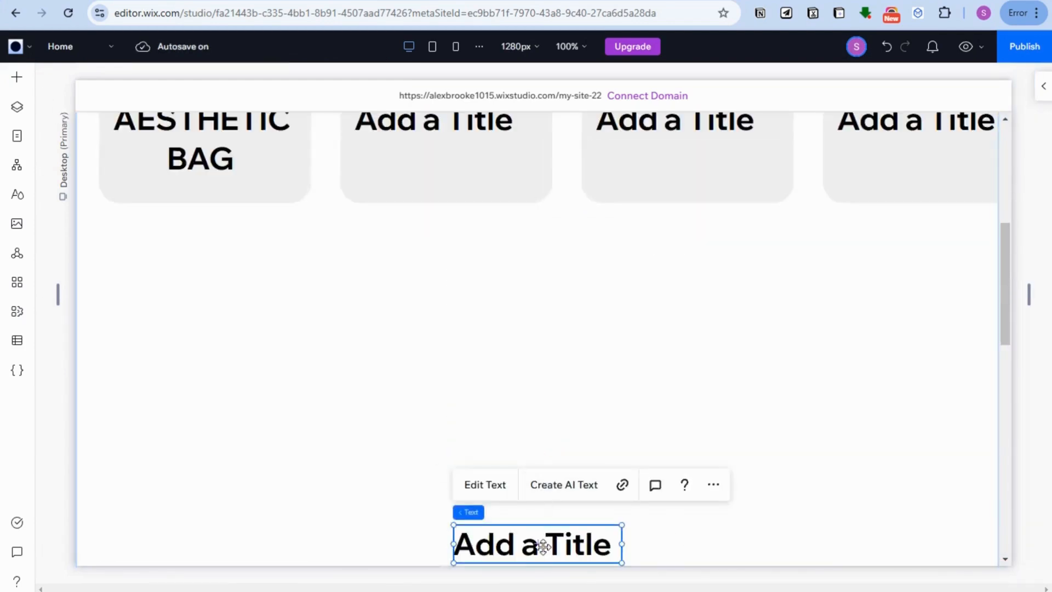
pyautogui.moveTo(543, 546); pyautogui.dragTo(302, 84)
pyautogui.scroll(2, 385, 284)
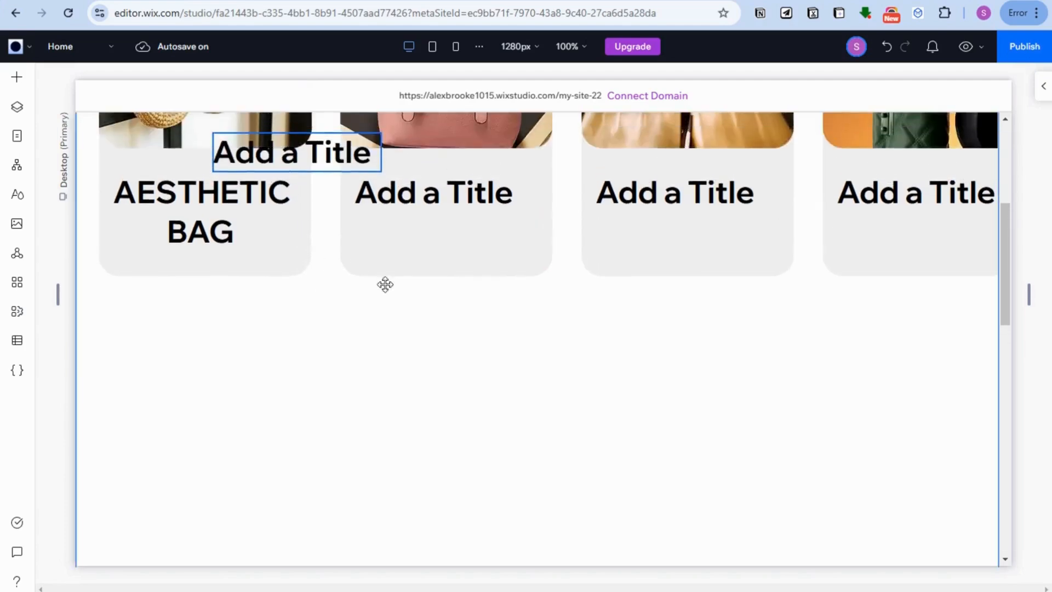
pyautogui.scroll(4, 385, 284)
pyautogui.moveTo(294, 362); pyautogui.dragTo(177, 164)
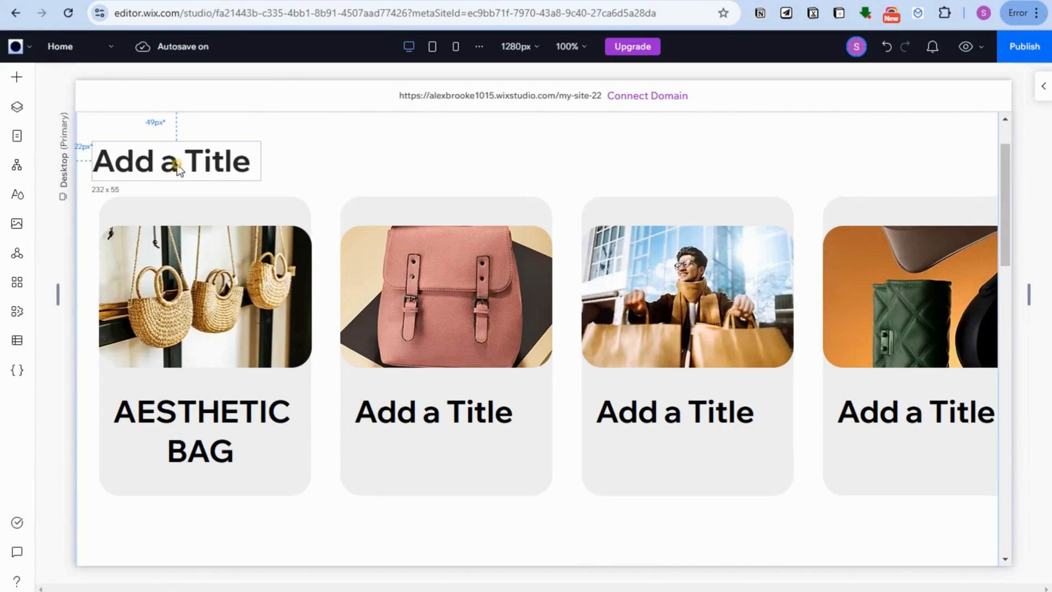
# Replace the new title's text with TRENDING PRODUCTS, with each word on its own line
pyautogui.doubleClick(153, 159)
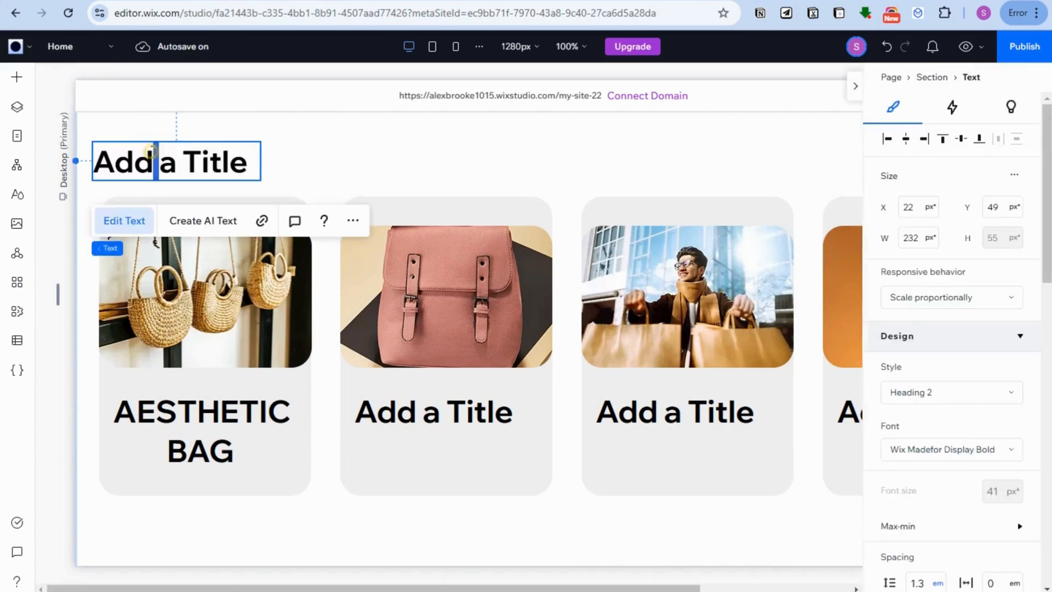
pyautogui.moveTo(254, 160); pyautogui.dragTo(94, 161)
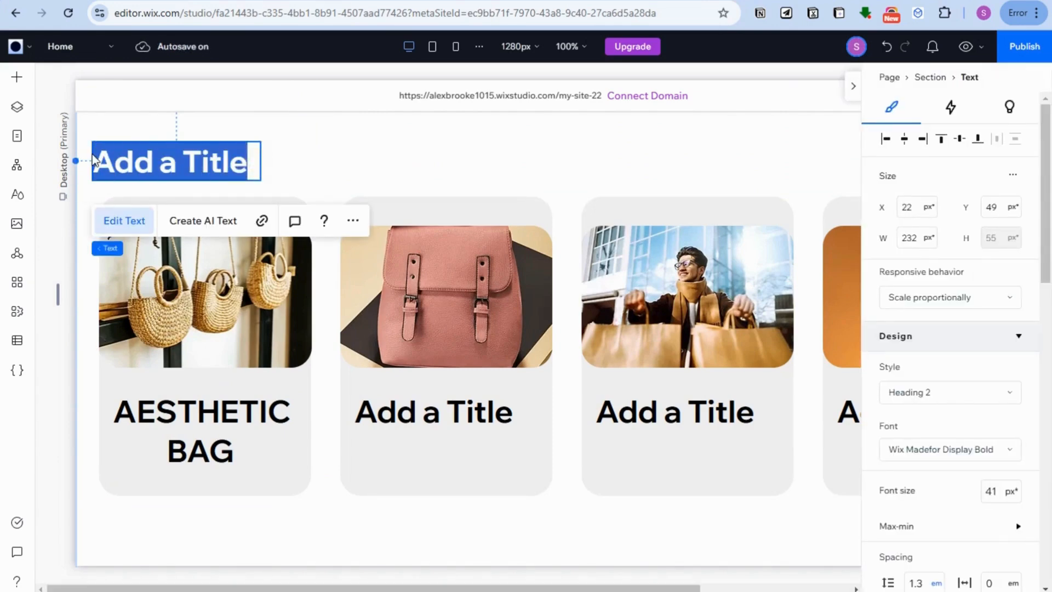
pyautogui.write('TRENDING')
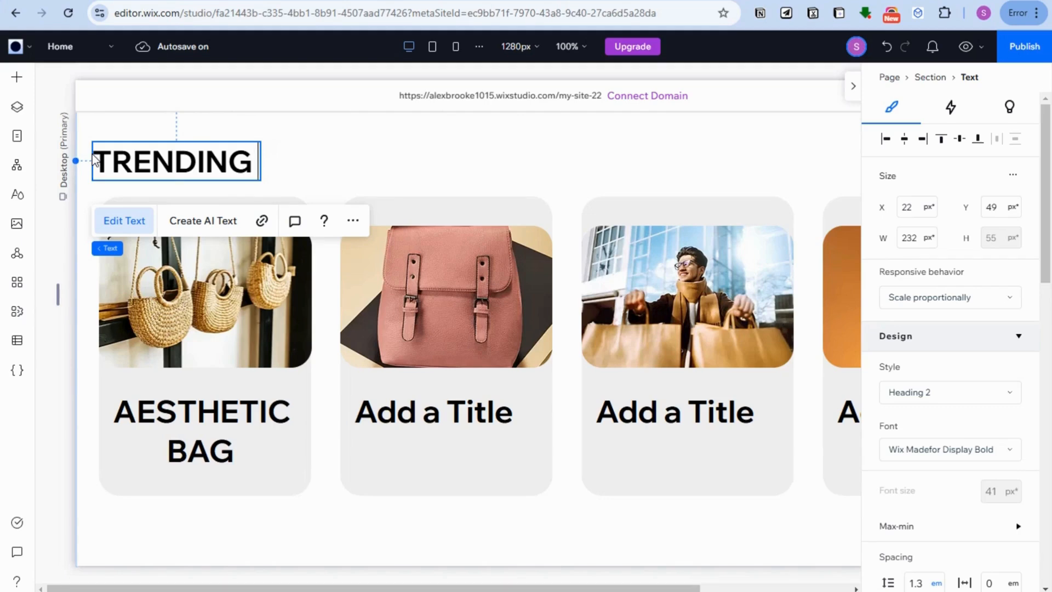
pyautogui.press('Return')
pyautogui.write('PRO')
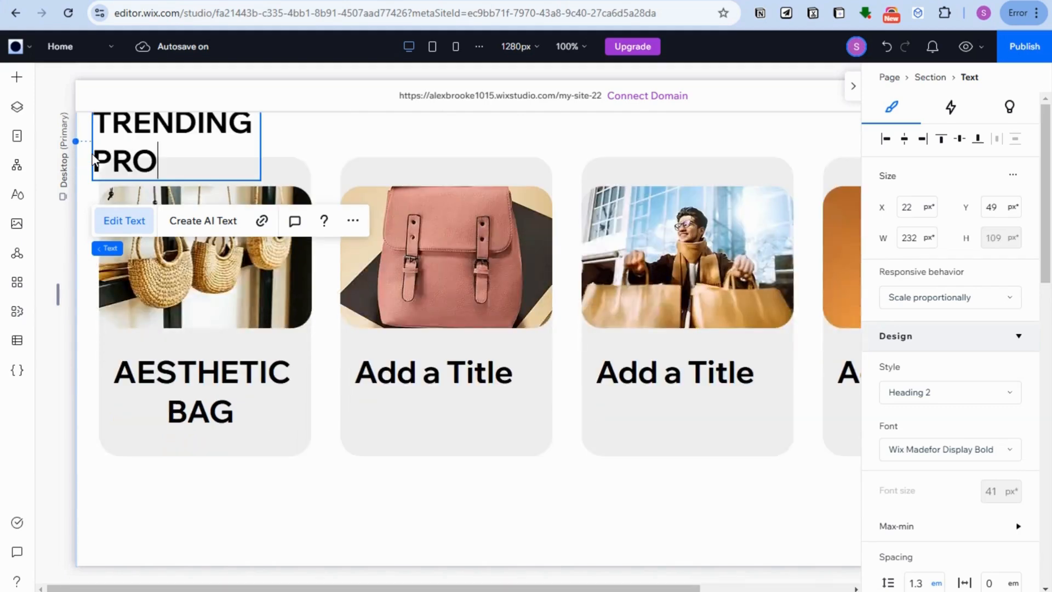
pyautogui.write('DUCT')
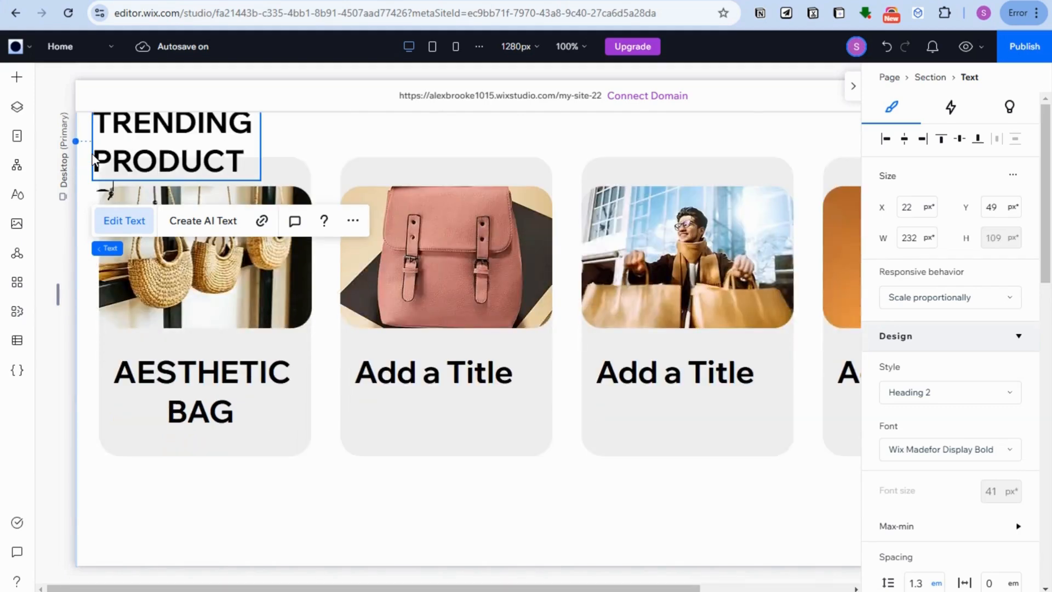
pyautogui.write('S')
# Shift the repeater to about X 52, Y 131 px and widen the TRENDING PRODUCTS title to about 407 px
pyautogui.scroll(2, 227, 270)
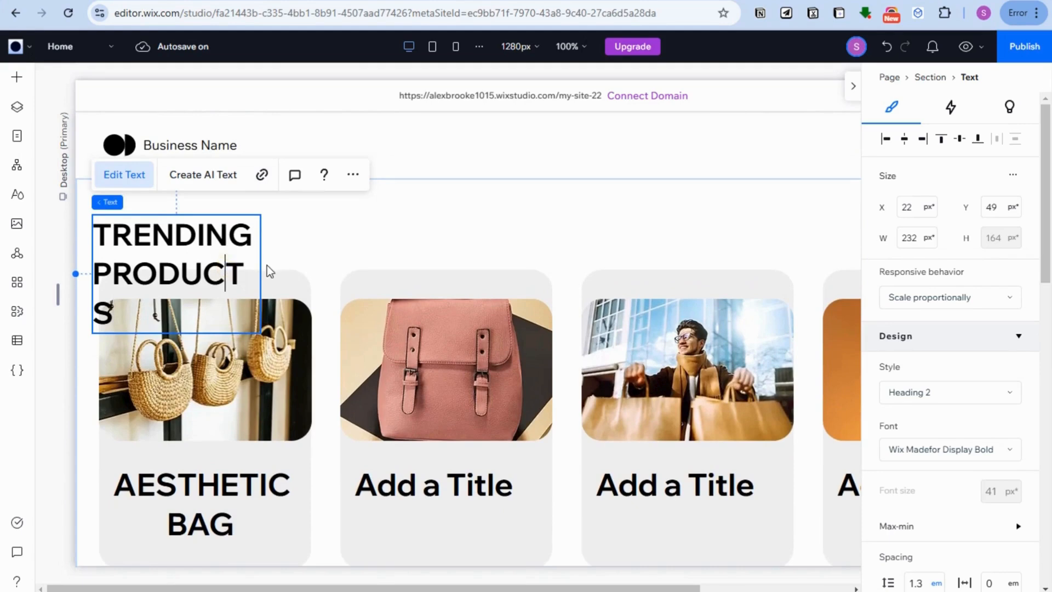
pyautogui.click(348, 255)
pyautogui.click(262, 275)
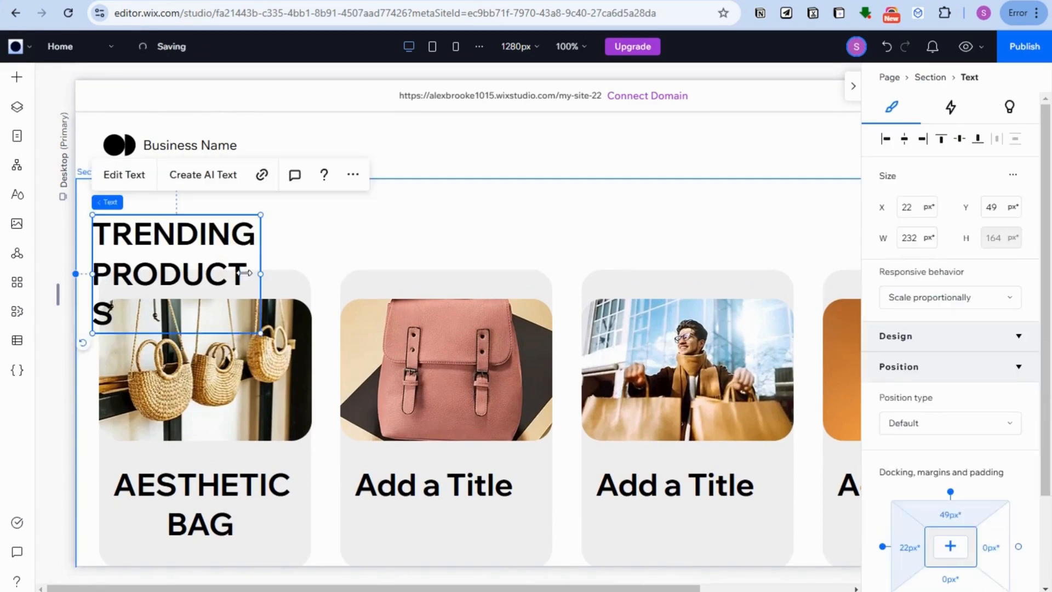
pyautogui.moveTo(259, 280)
pyautogui.mouseDown()
pyautogui.moveTo(273, 280)
pyautogui.moveTo(260, 269)
pyautogui.mouseUp()
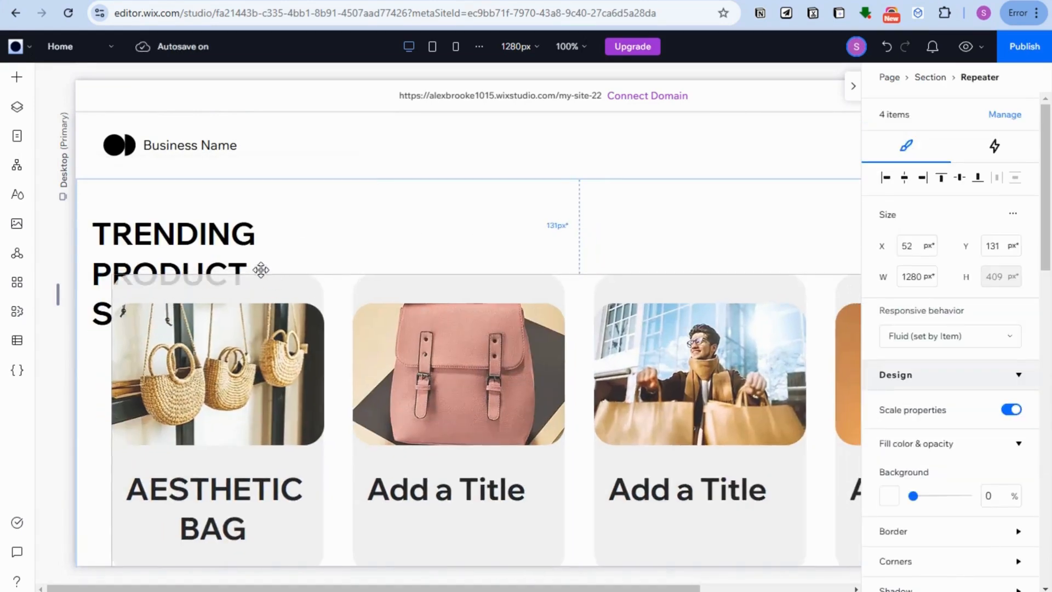
pyautogui.moveTo(232, 224); pyautogui.dragTo(389, 274)
# Move the TRENDING PRODUCTS title to about Y 42 px and center it horizontally in the section
pyautogui.click(119, 217)
pyautogui.moveTo(188, 251); pyautogui.dragTo(459, 248)
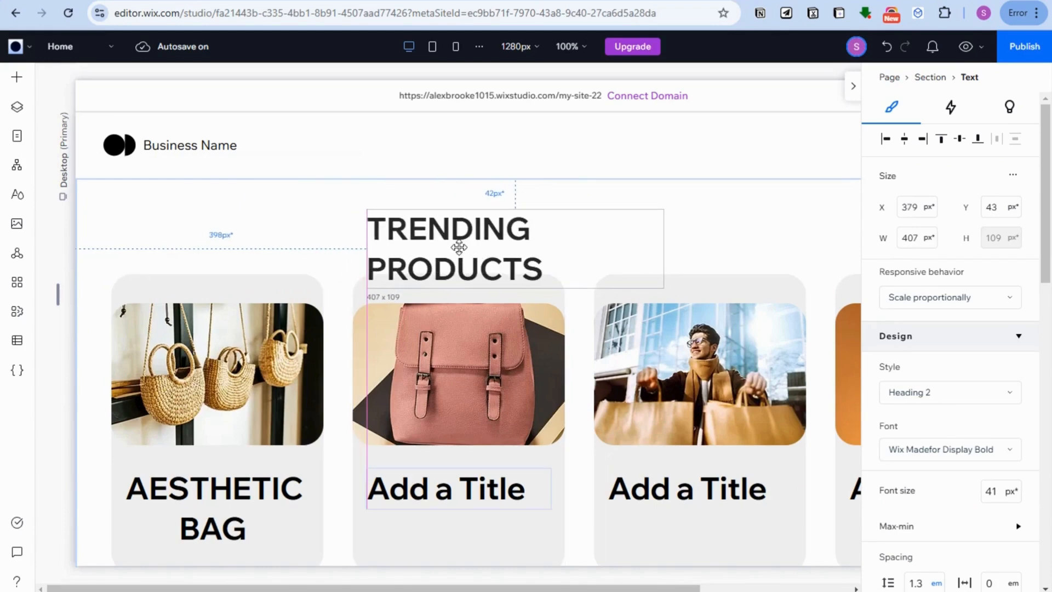
pyautogui.click(904, 140)
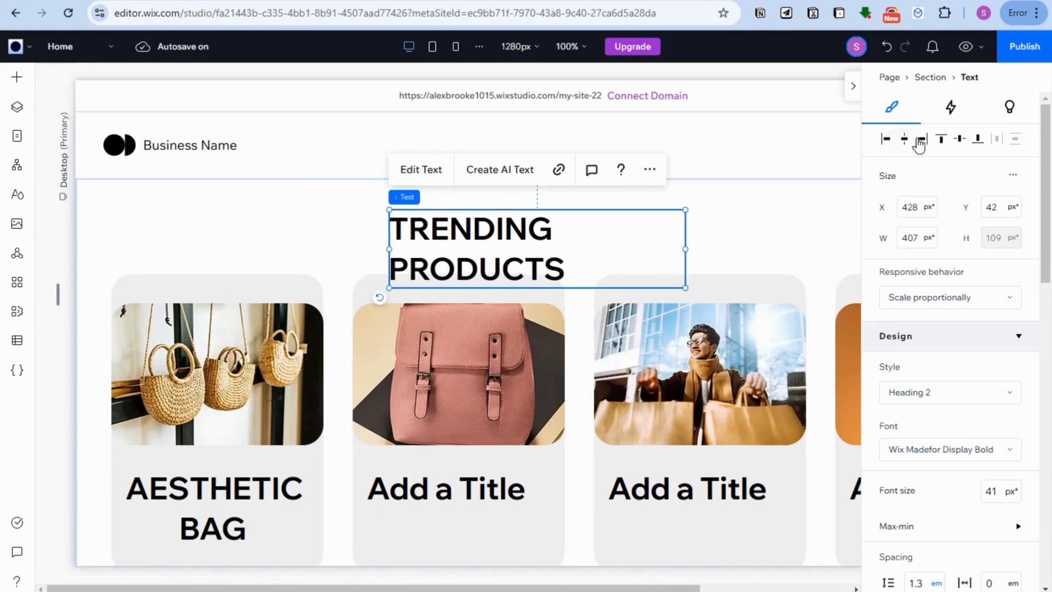
pyautogui.moveTo(486, 249)
pyautogui.mouseDown()
pyautogui.moveTo(496, 233)
pyautogui.moveTo(490, 250)
pyautogui.mouseUp()
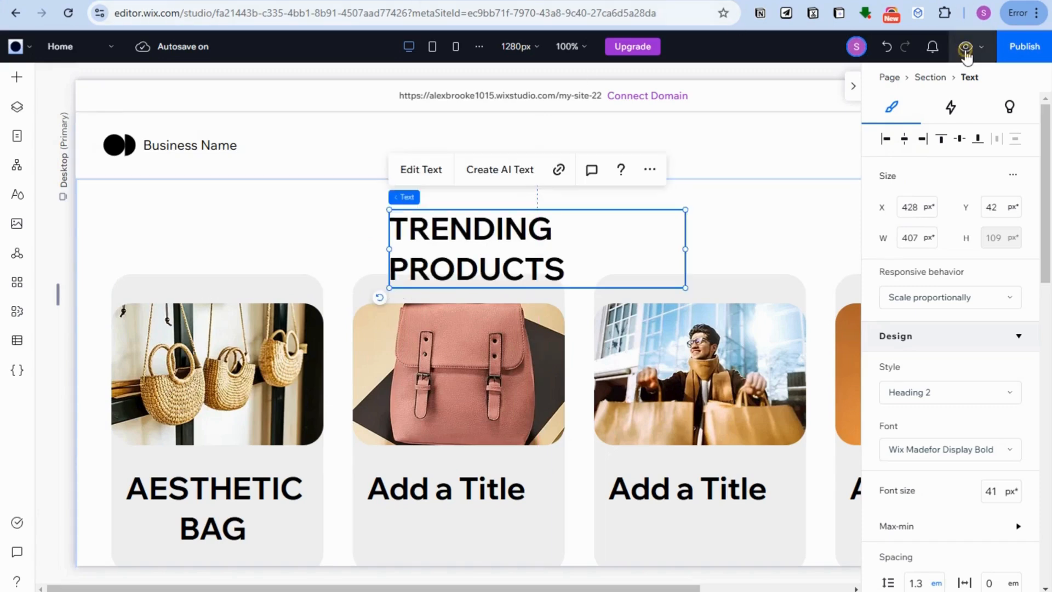
# Preview the page with the TRENDING PRODUCTS title, and return to the editor with the title selected
pyautogui.click(965, 46)
pyautogui.moveTo(990, 152); pyautogui.dragTo(1007, 137)
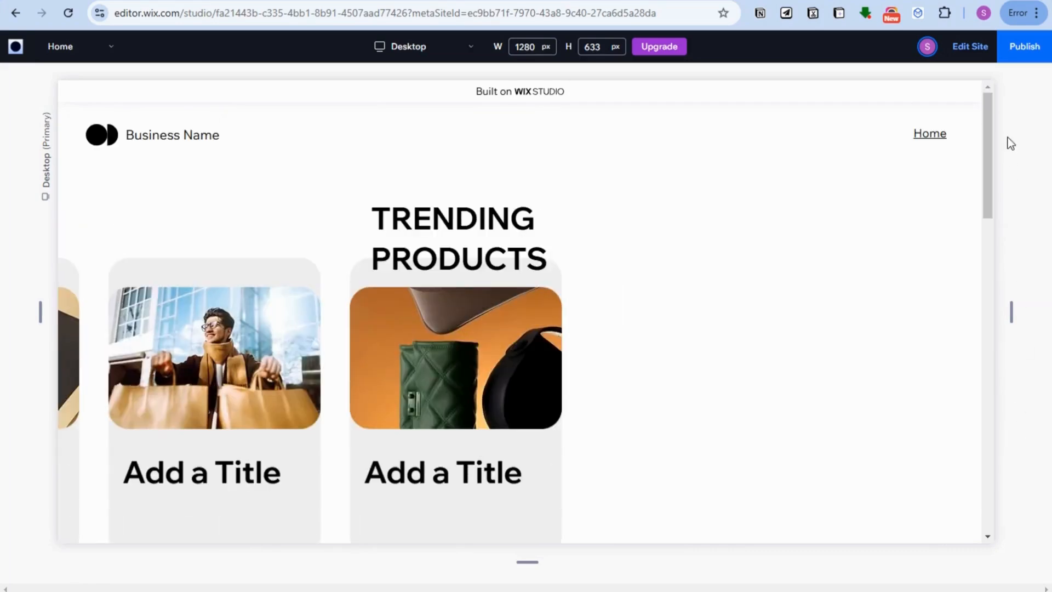
pyautogui.click(974, 48)
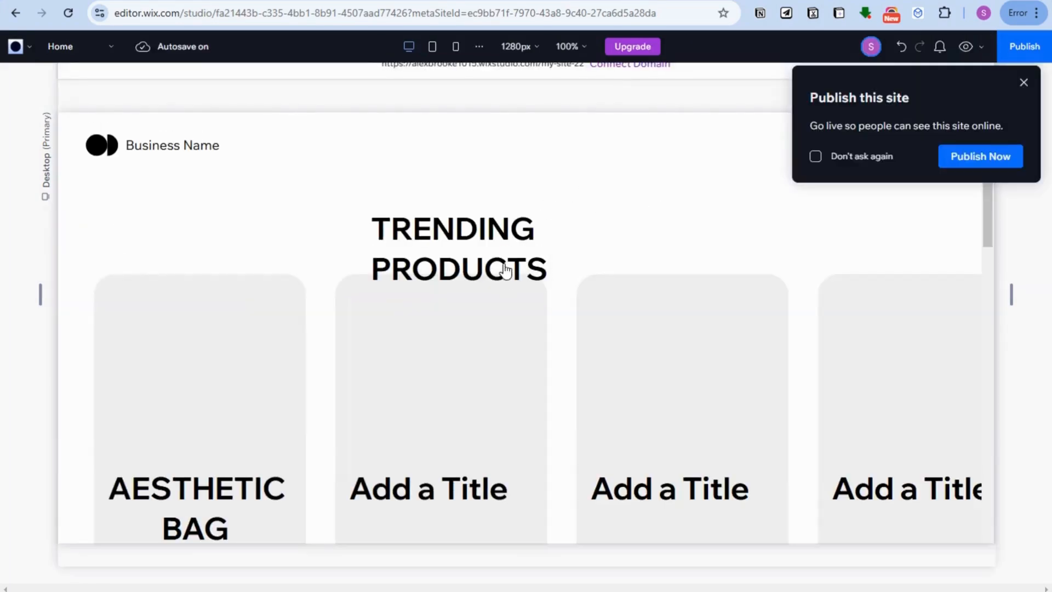
pyautogui.click(441, 236)
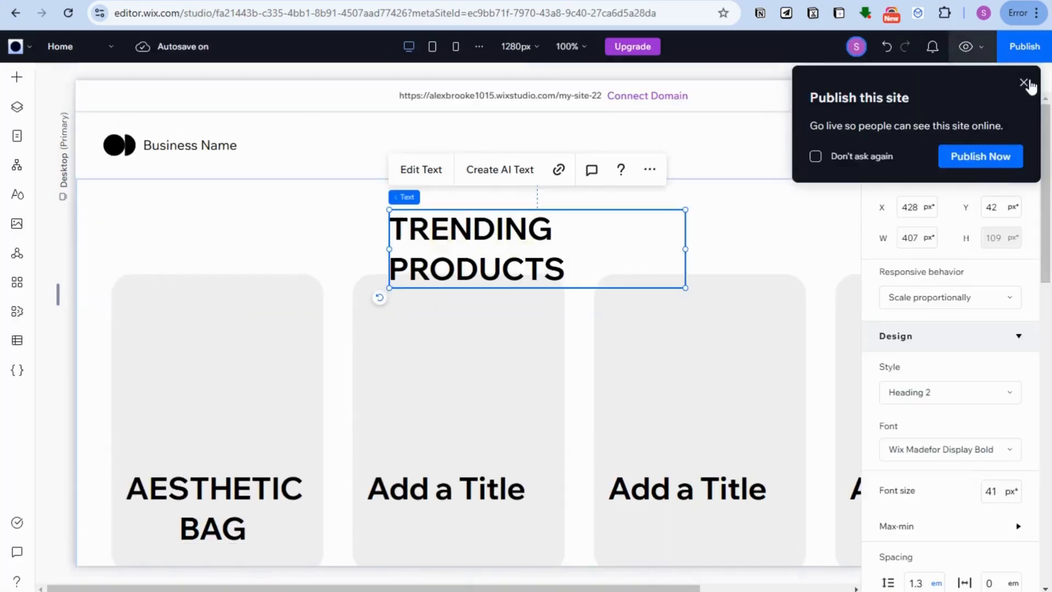
pyautogui.click(1023, 82)
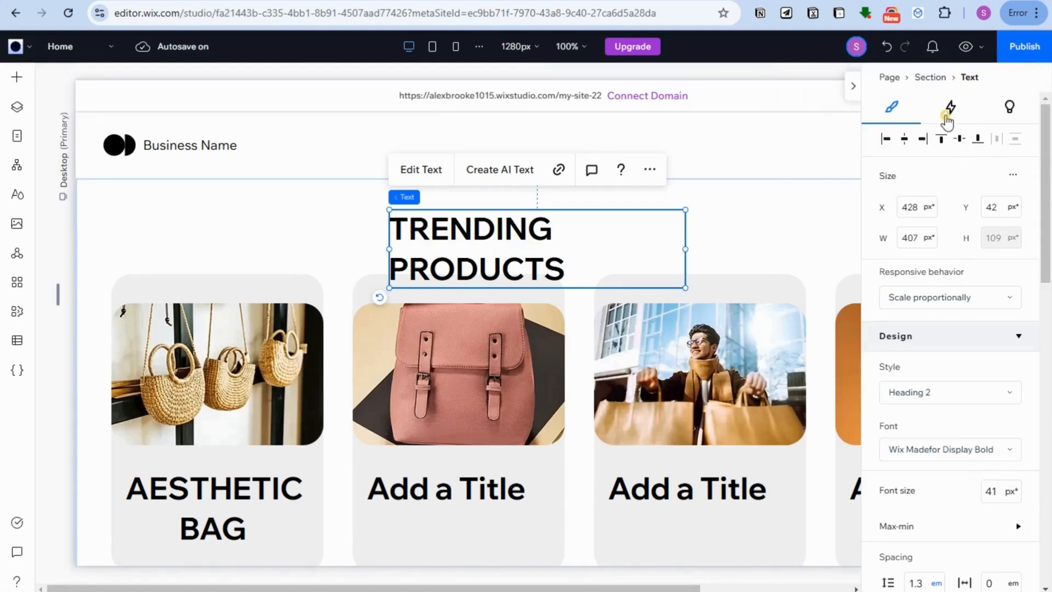
# Add a Move scroll animation of type In to the TRENDING PRODUCTS title
pyautogui.click(946, 117)
pyautogui.click(892, 374)
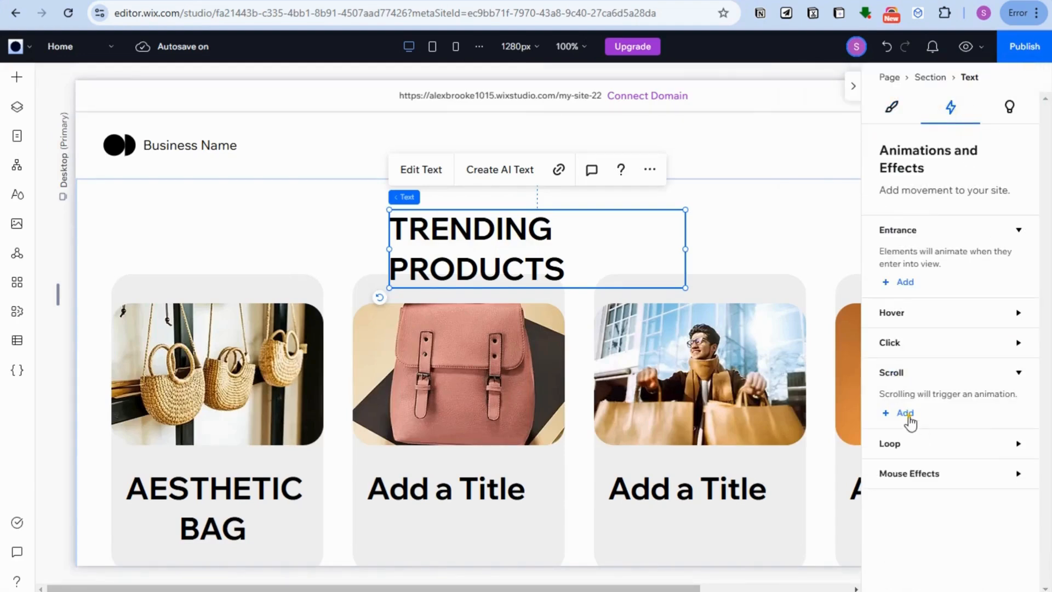
pyautogui.click(905, 413)
pyautogui.click(1000, 324)
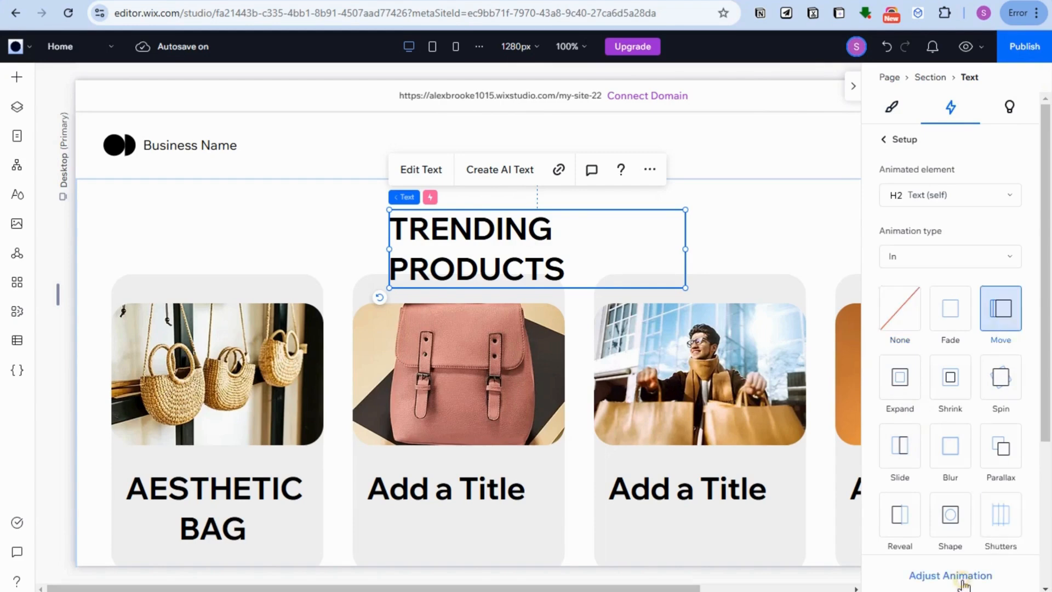
# Adjust the title's Move animation to a 272° angle and 50% distance, and start its animation area at about 33%
pyautogui.click(963, 582)
pyautogui.moveTo(895, 240); pyautogui.dragTo(881, 214)
pyautogui.click(1009, 308)
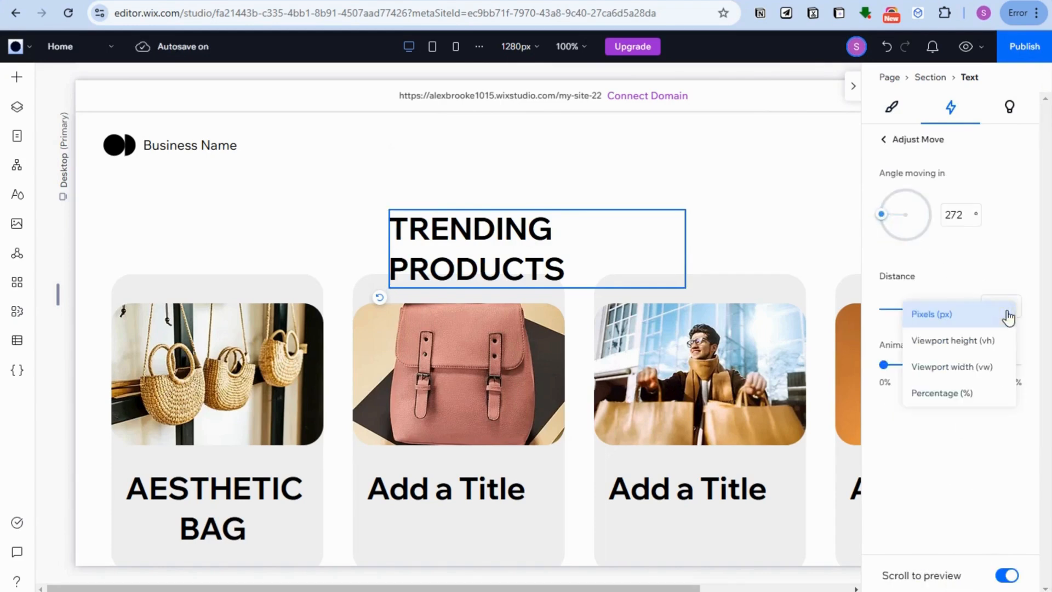
pyautogui.click(981, 393)
pyautogui.click(995, 307)
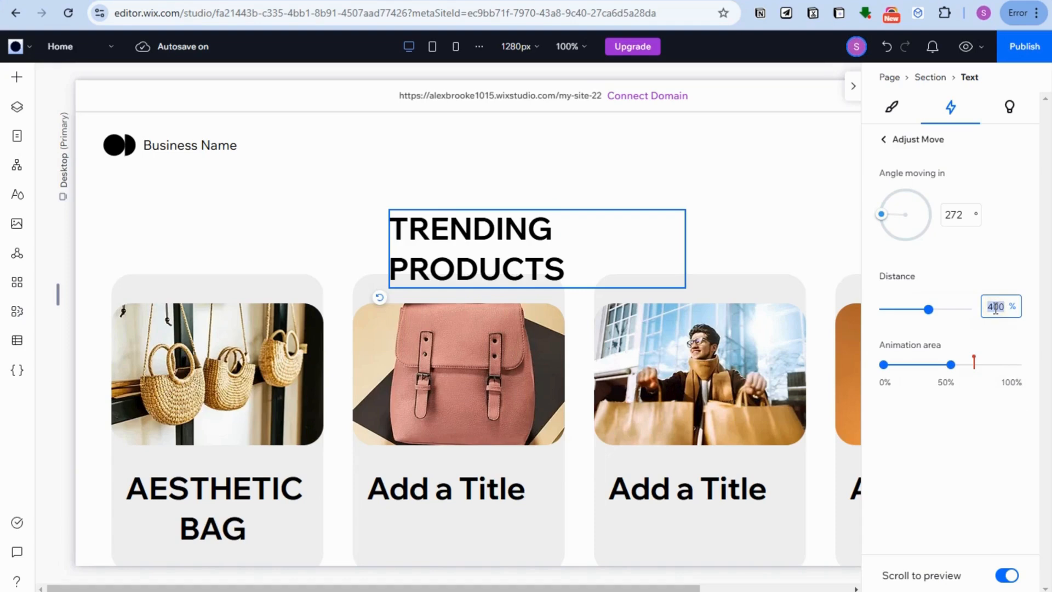
pyautogui.write('50')
pyautogui.moveTo(883, 364); pyautogui.dragTo(927, 364)
# Preview the site to check the title's Move animation while scrolling down and back up
pyautogui.click(964, 49)
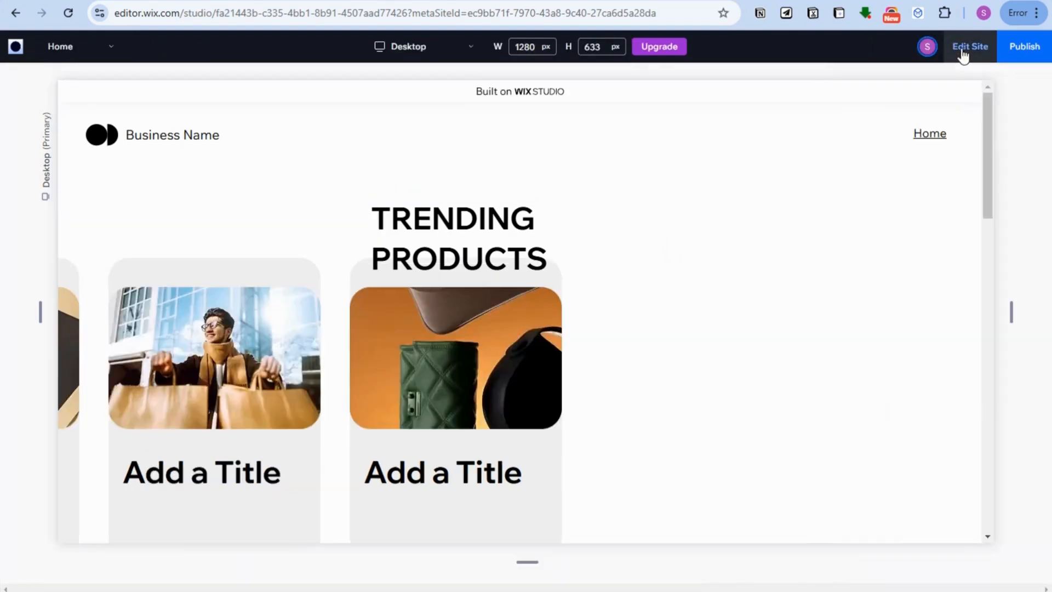
pyautogui.scroll(-2, 977, 336)
pyautogui.moveTo(984, 334); pyautogui.dragTo(994, 187)
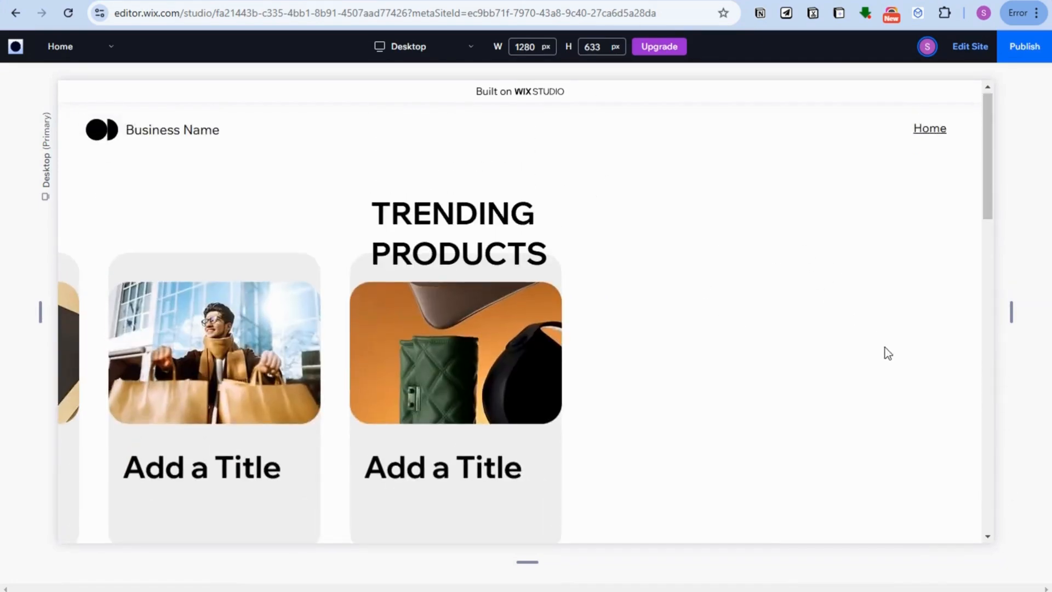